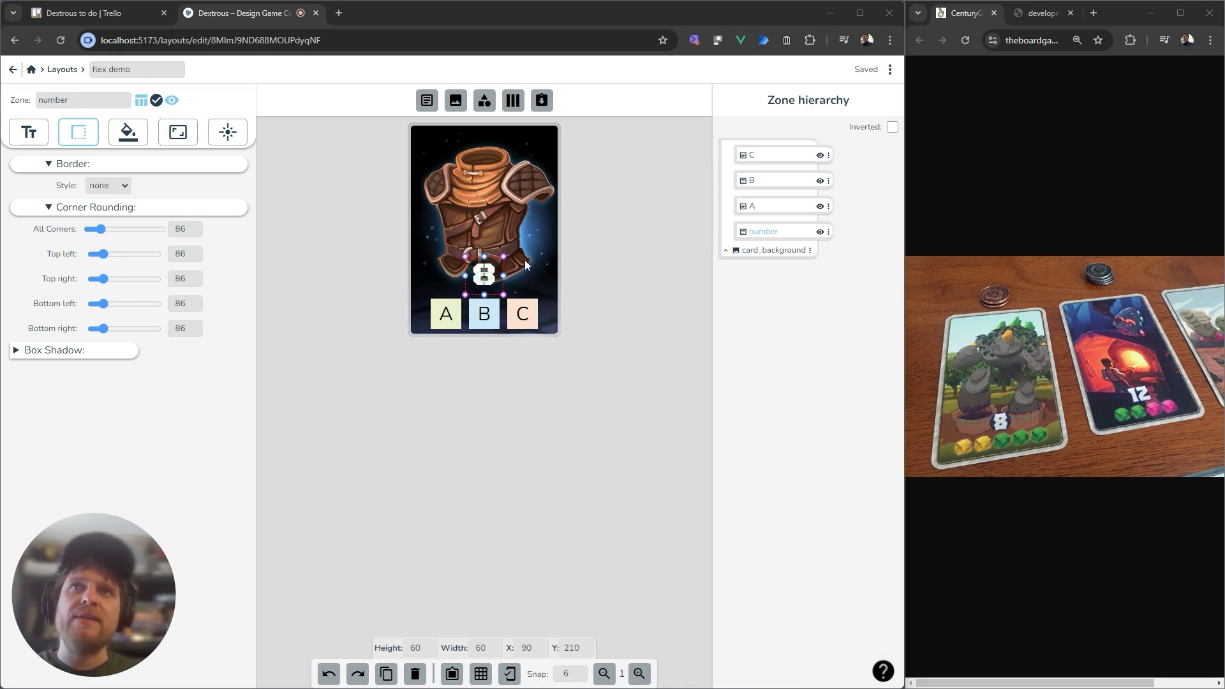
Hide zone B on the card and show it again
left_click(523, 314)
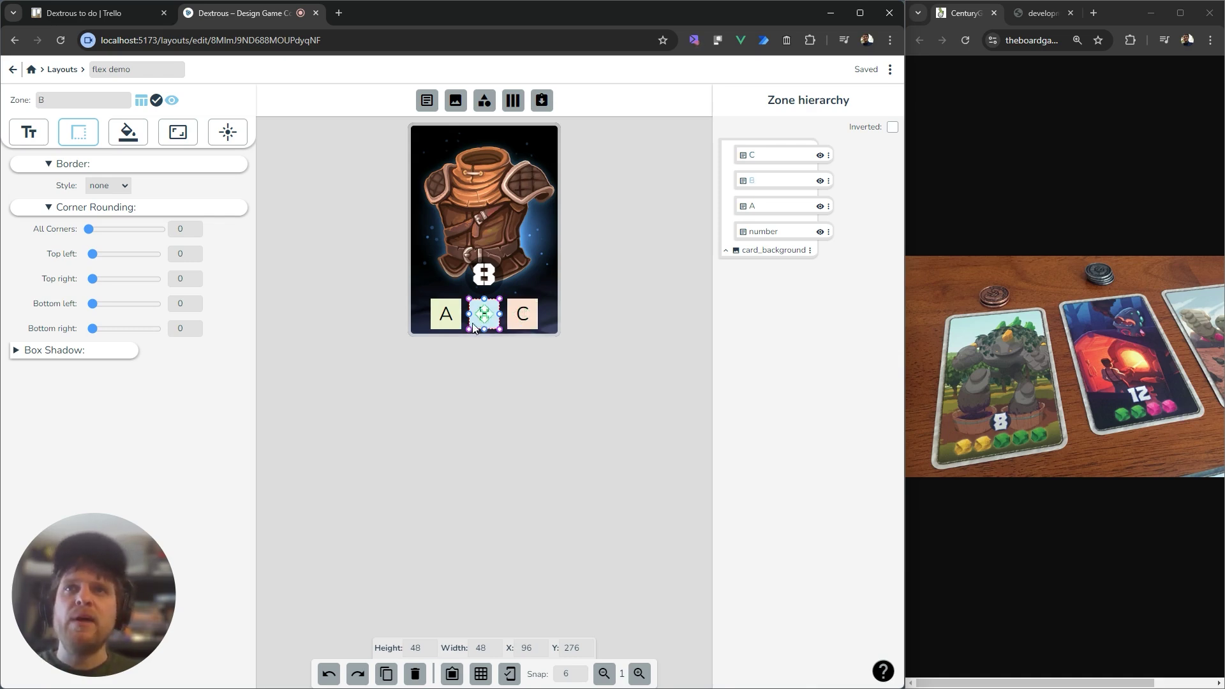
left_click(445, 323)
left_click(484, 322)
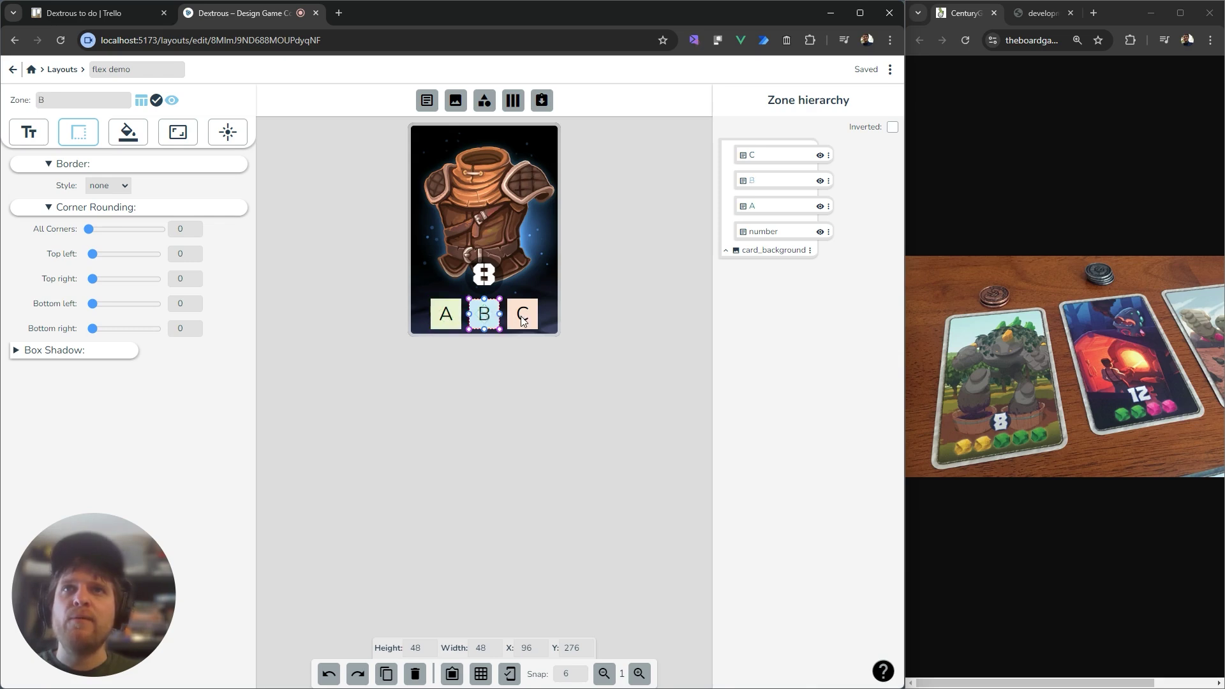
left_click(522, 319)
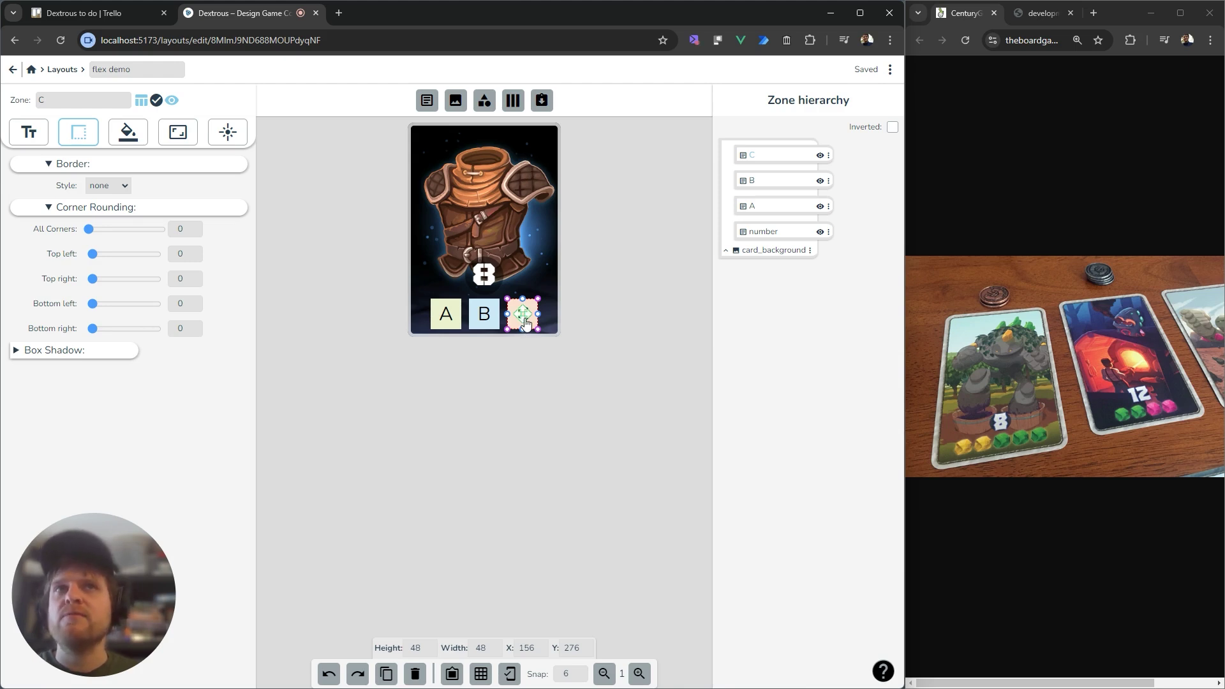
left_click(490, 320)
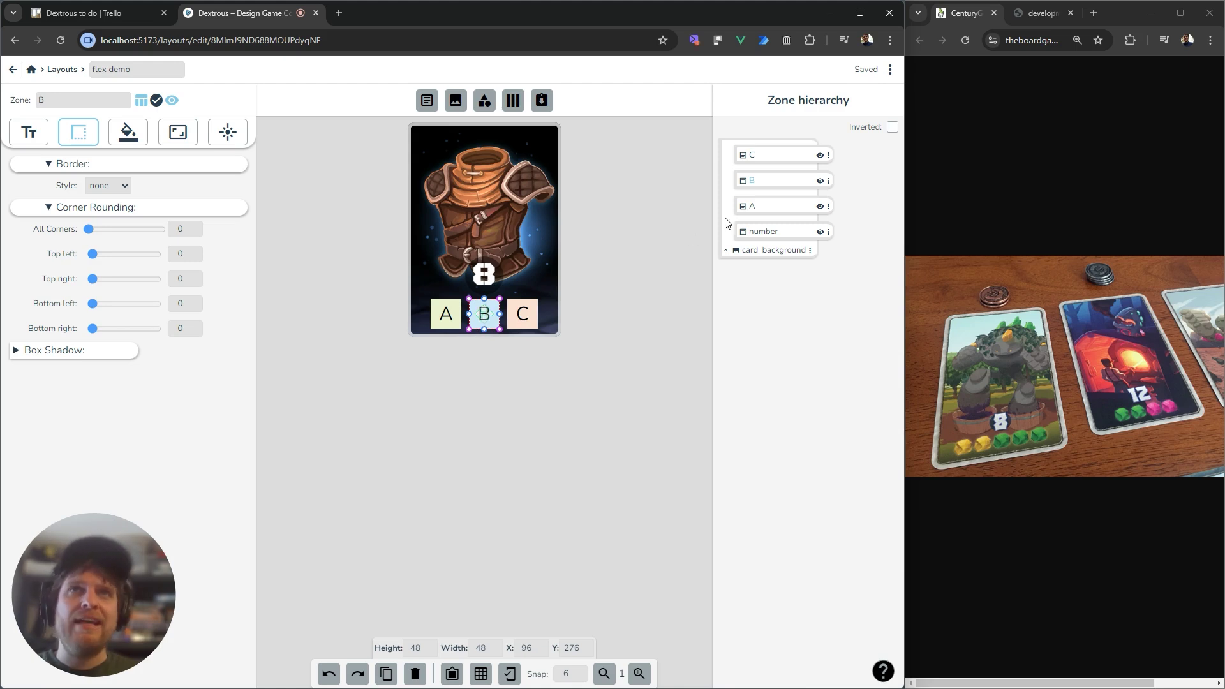
left_click(820, 181)
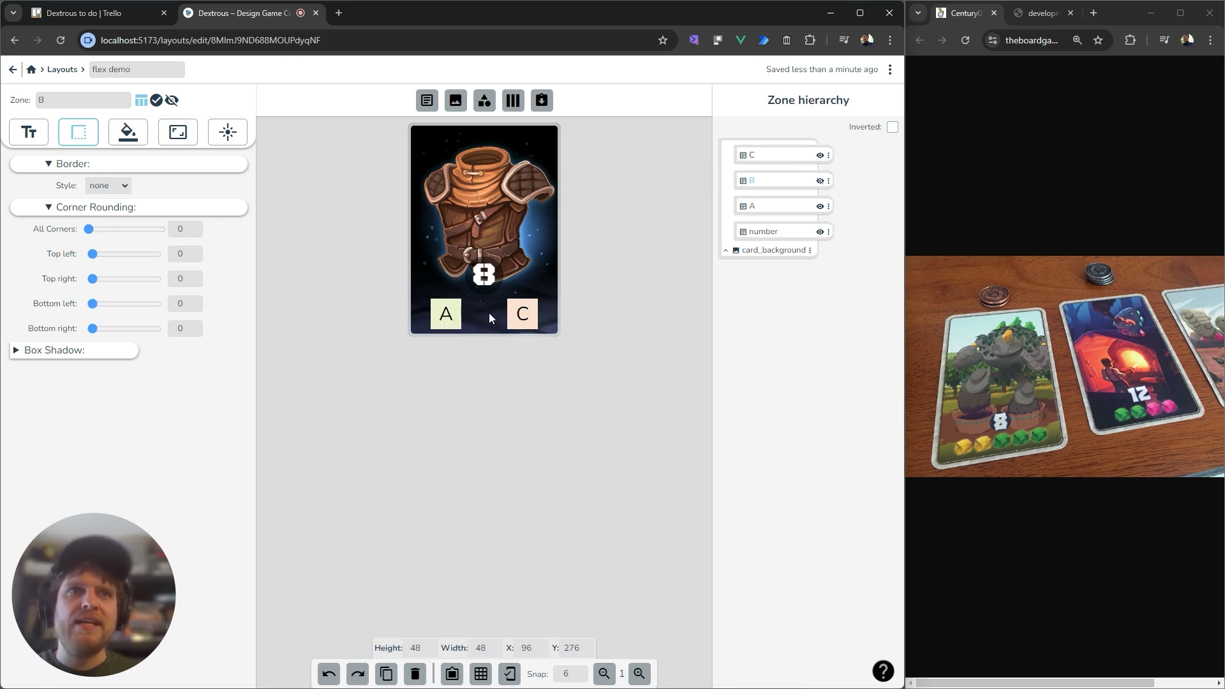
left_click(820, 182)
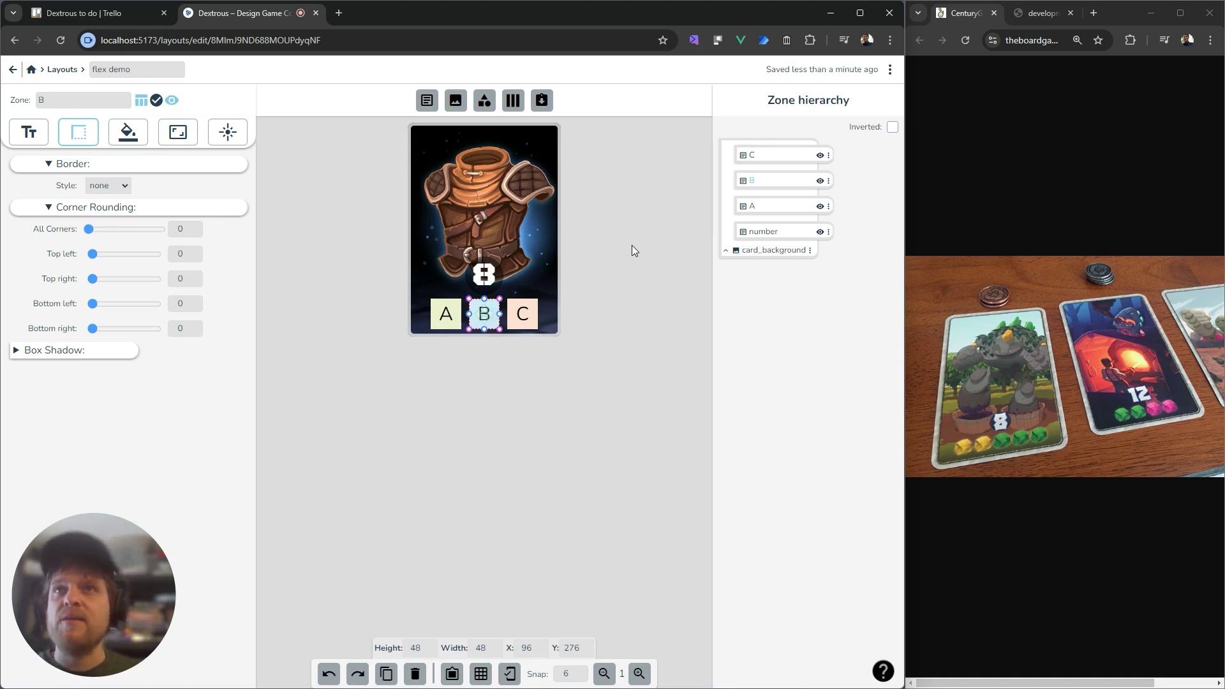
Add a container zone over the armor artwork, 198 wide and 96 high, at X 24, Y 60
left_click(517, 108)
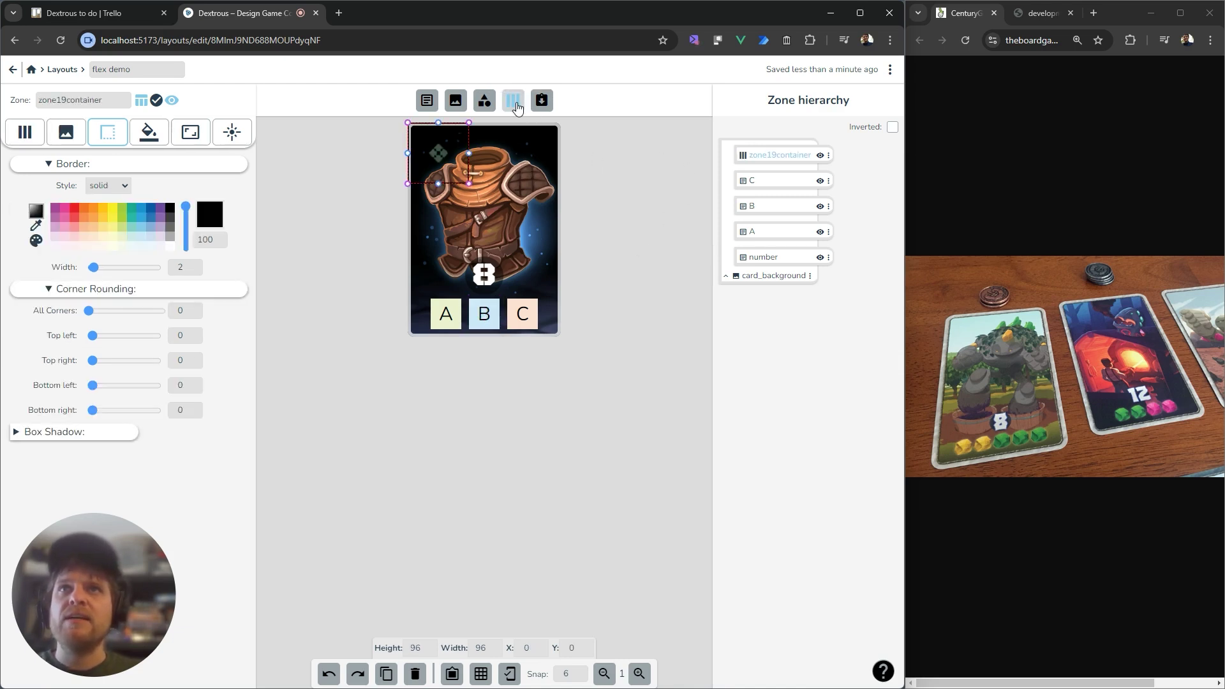
left_click_drag(439, 153, 550, 191)
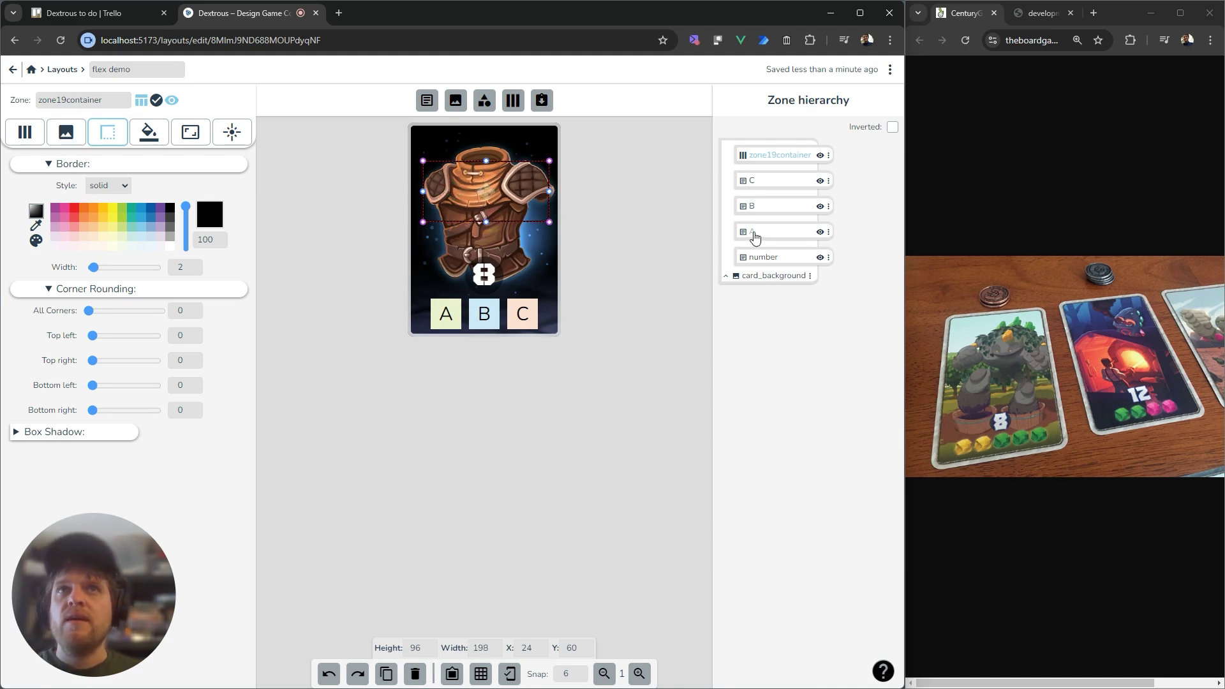
Nest zones A, B and C inside the new container and move it down to X 18, Y 228
left_click_drag(750, 233, 775, 161)
left_click_drag(755, 236, 779, 164)
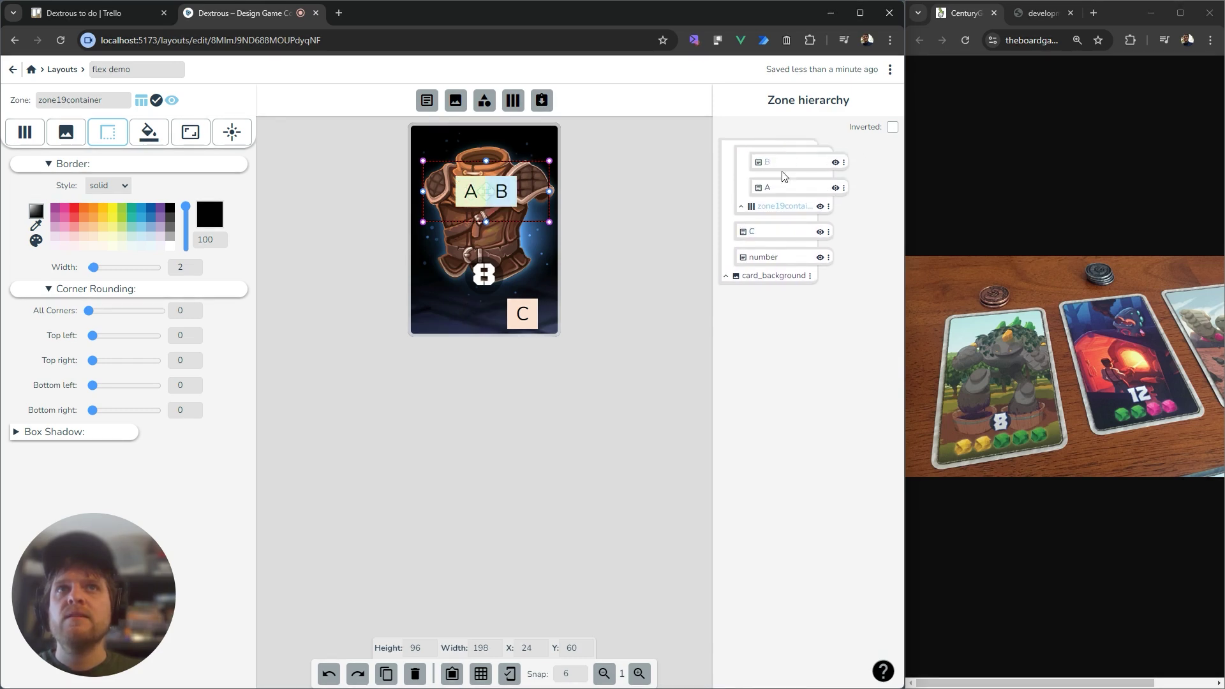
left_click_drag(762, 237, 791, 158)
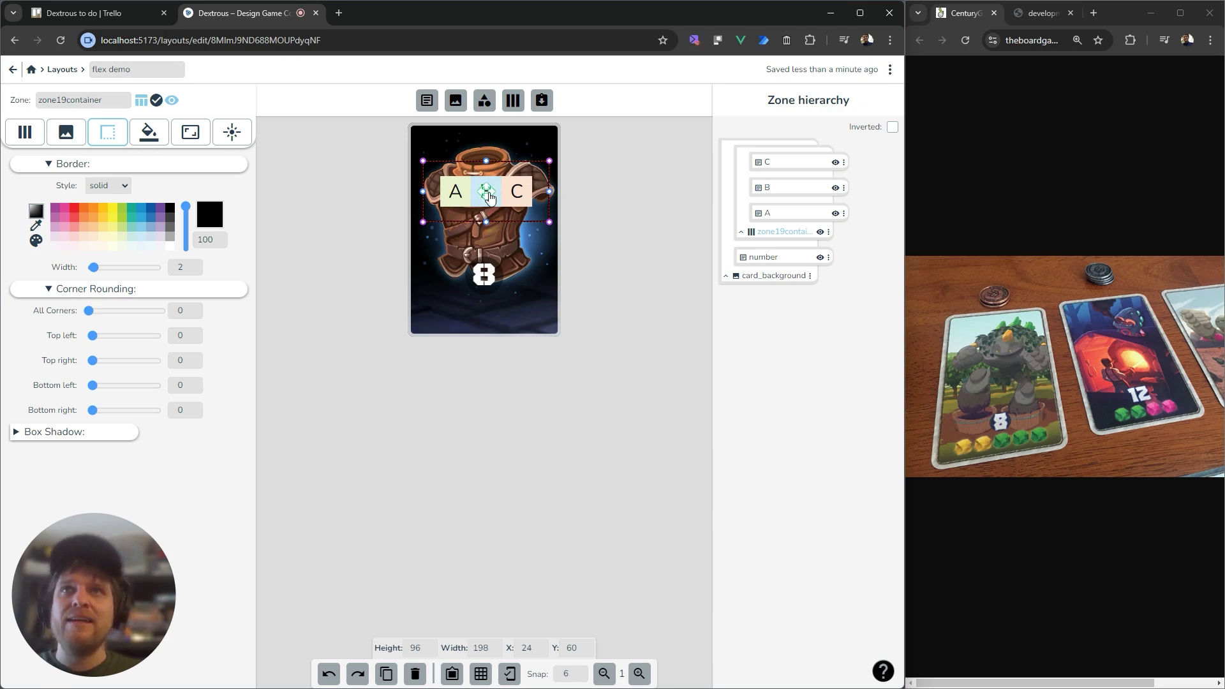
left_click_drag(484, 195, 483, 303)
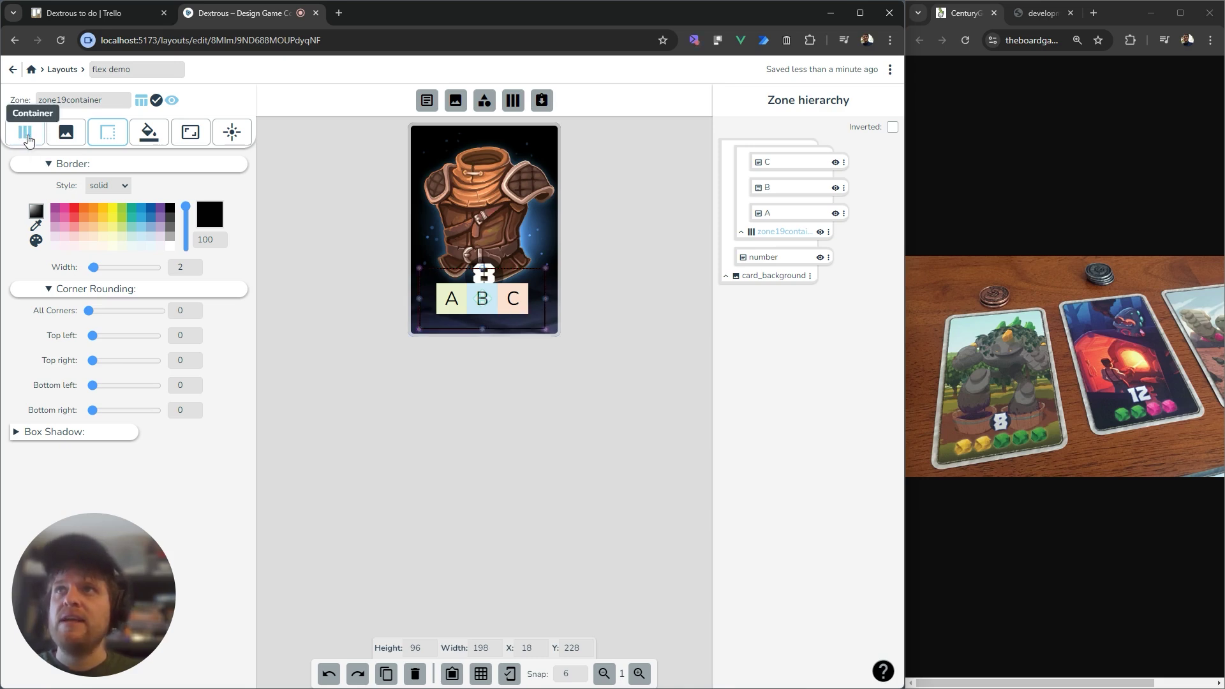
Try the container's right to left flex direction and return it to left to right
left_click(27, 132)
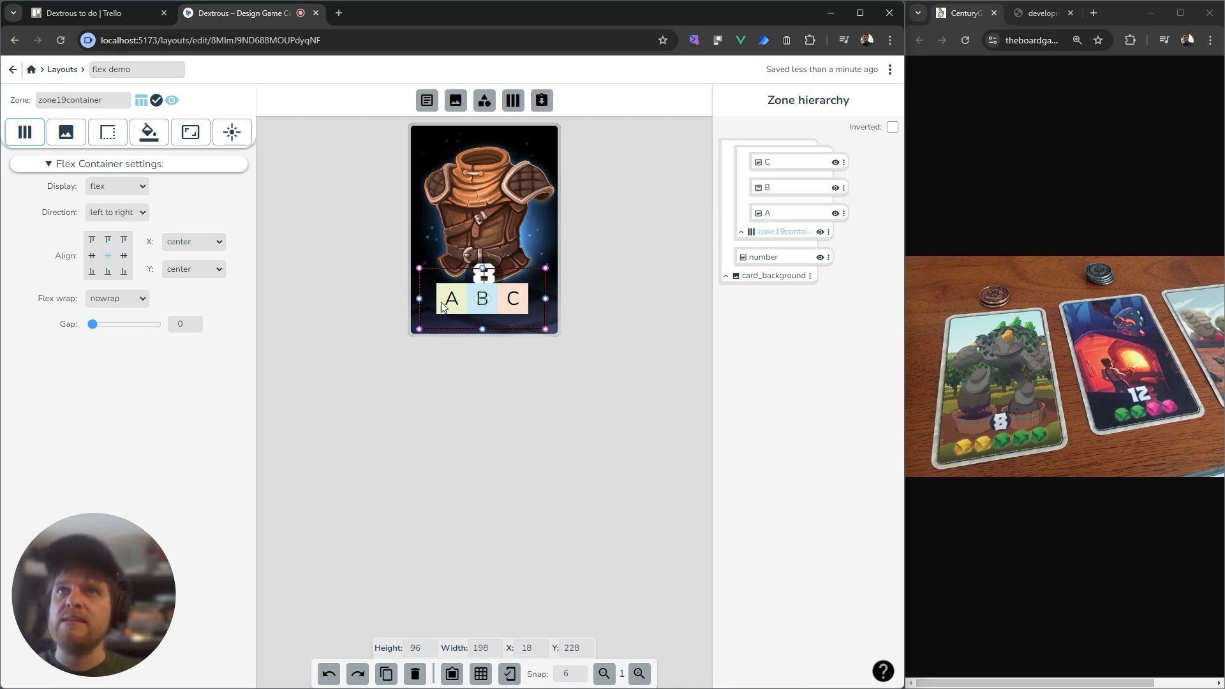
left_click(119, 212)
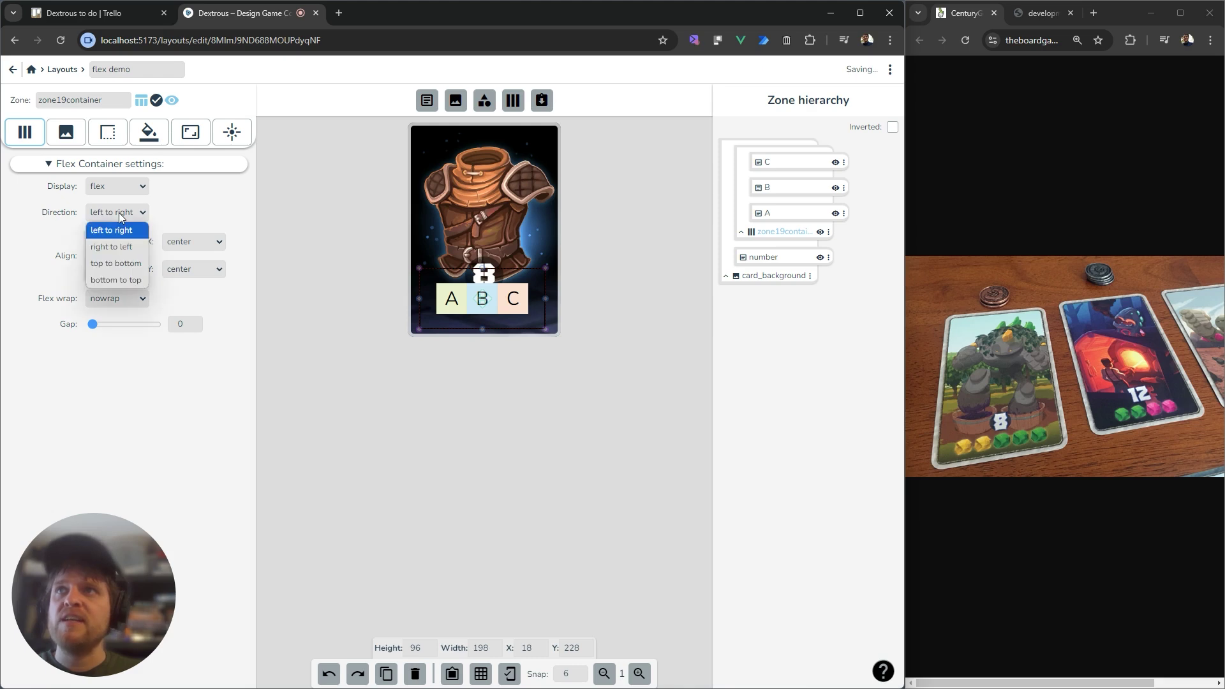
left_click(121, 247)
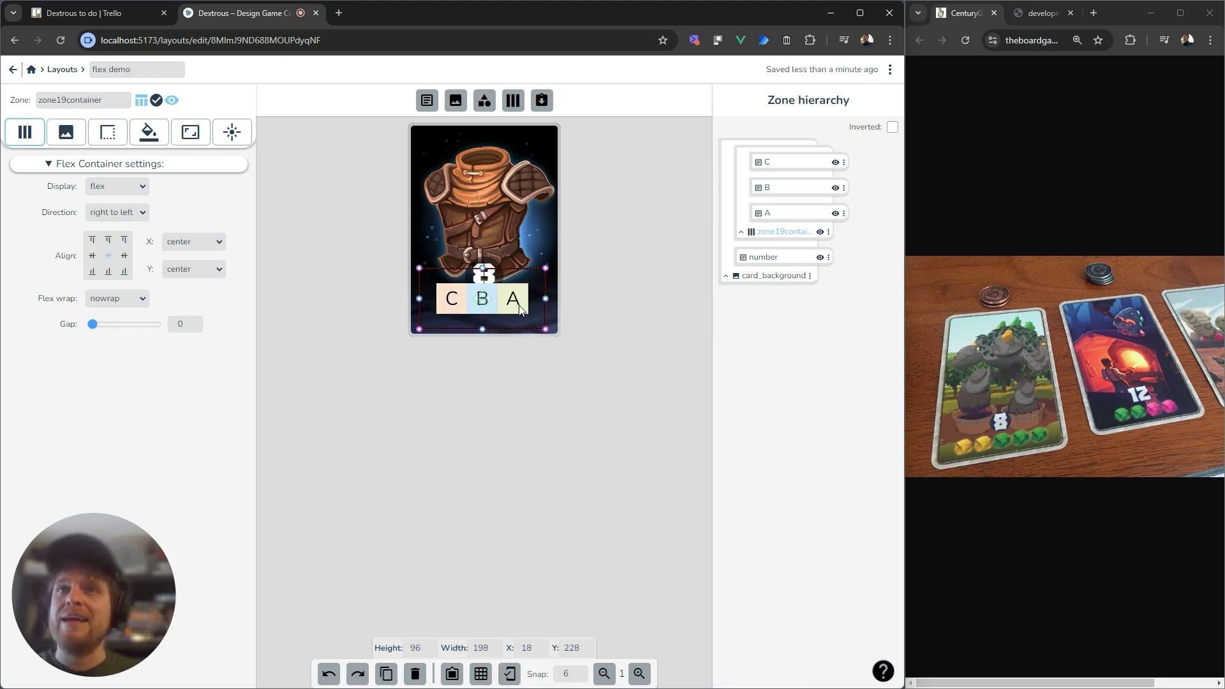
left_click(128, 216)
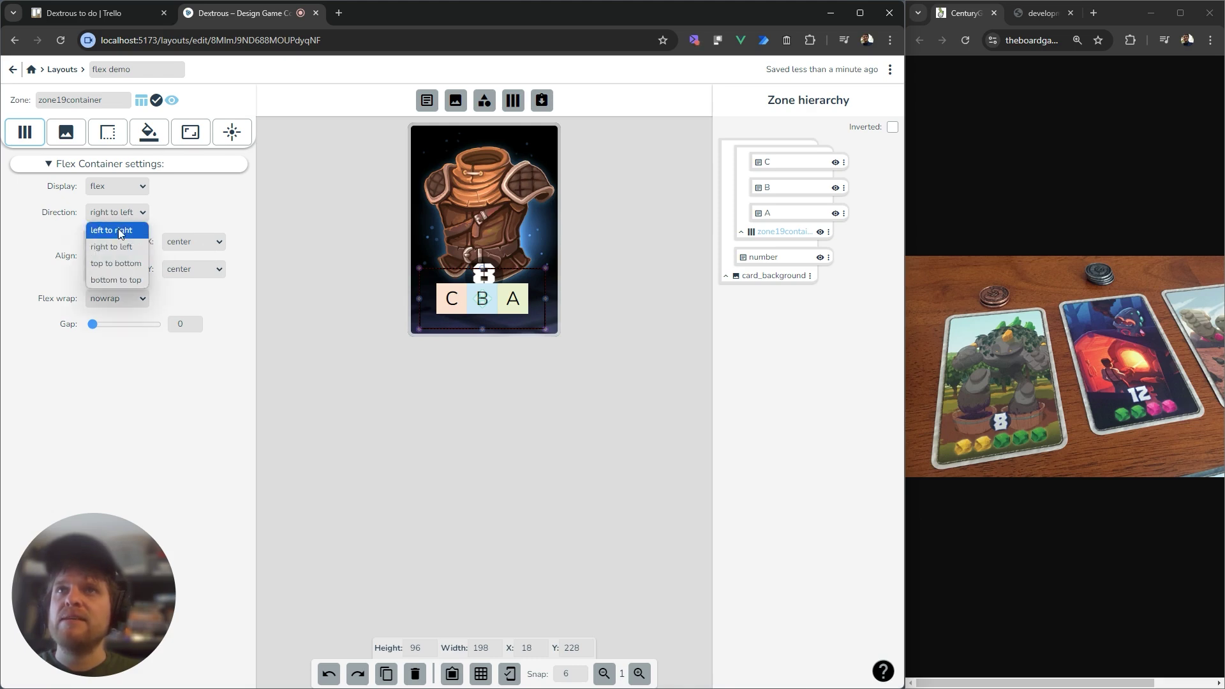
left_click(119, 231)
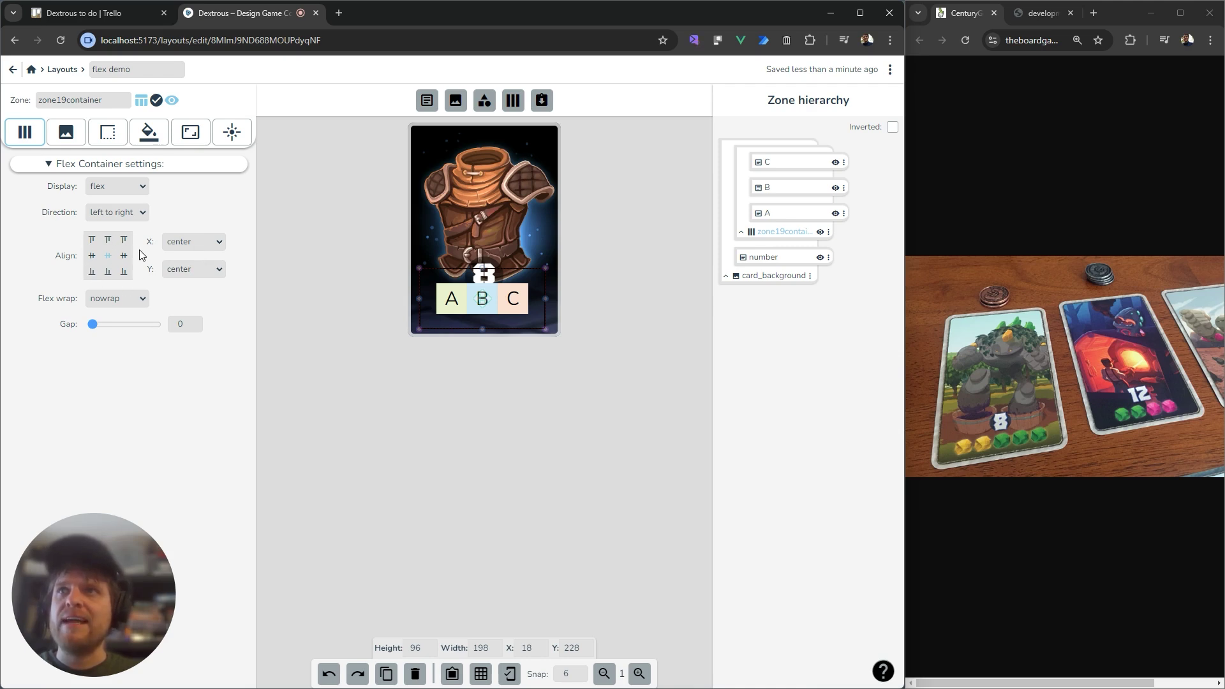
Try aligning the container's contents middle left, middle right and top left, and return them to center
left_click(93, 257)
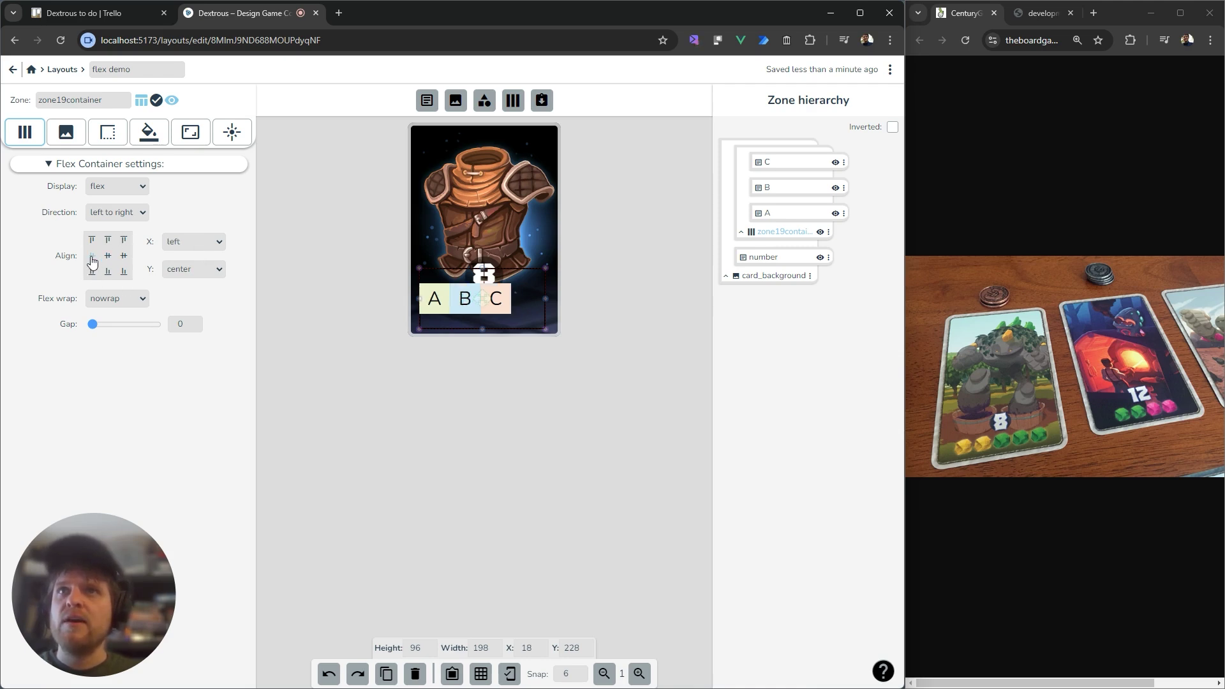
left_click(123, 256)
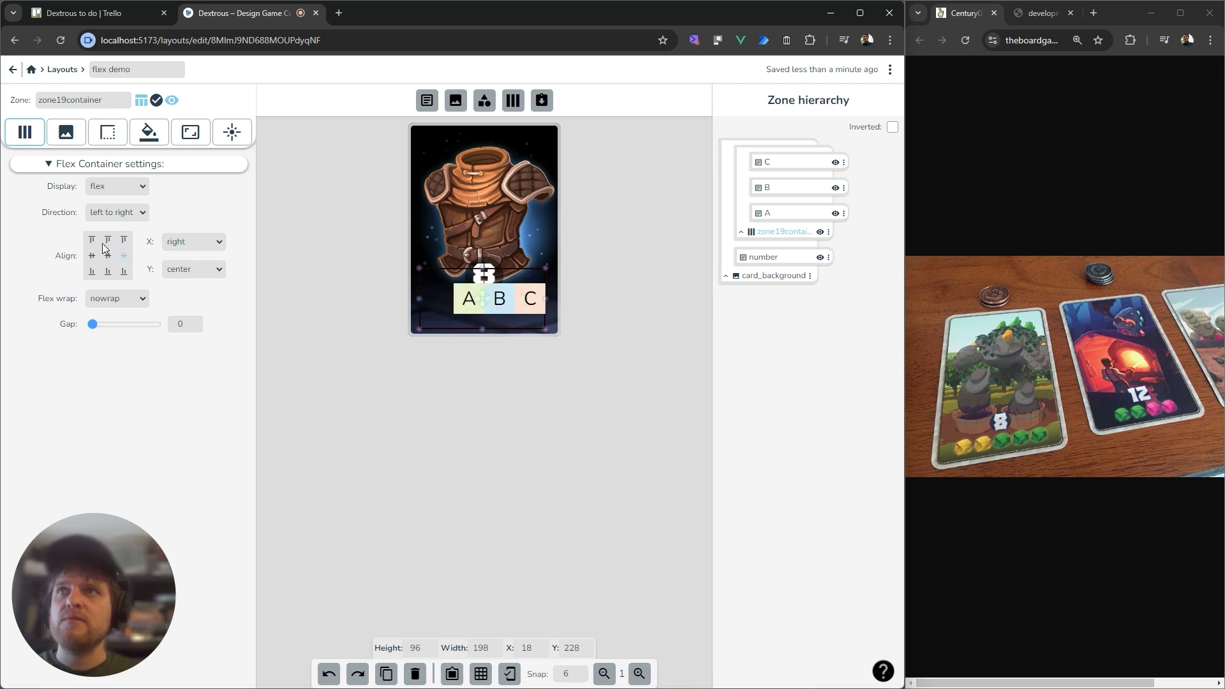
left_click(90, 241)
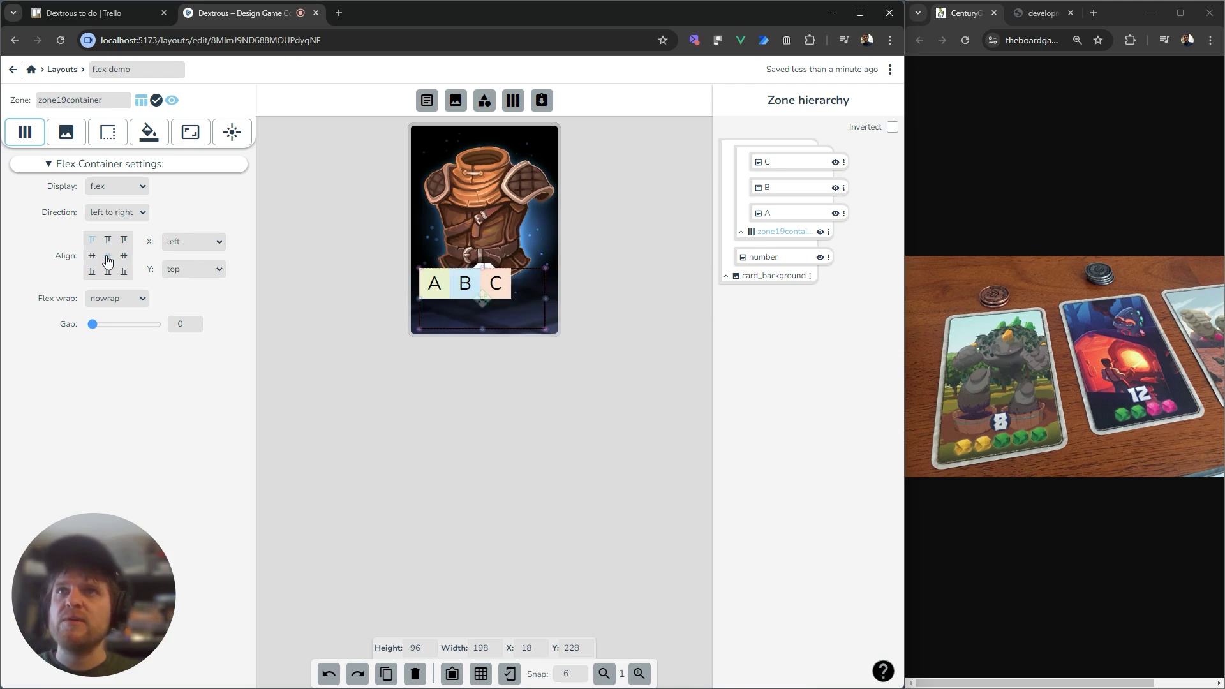
left_click(107, 257)
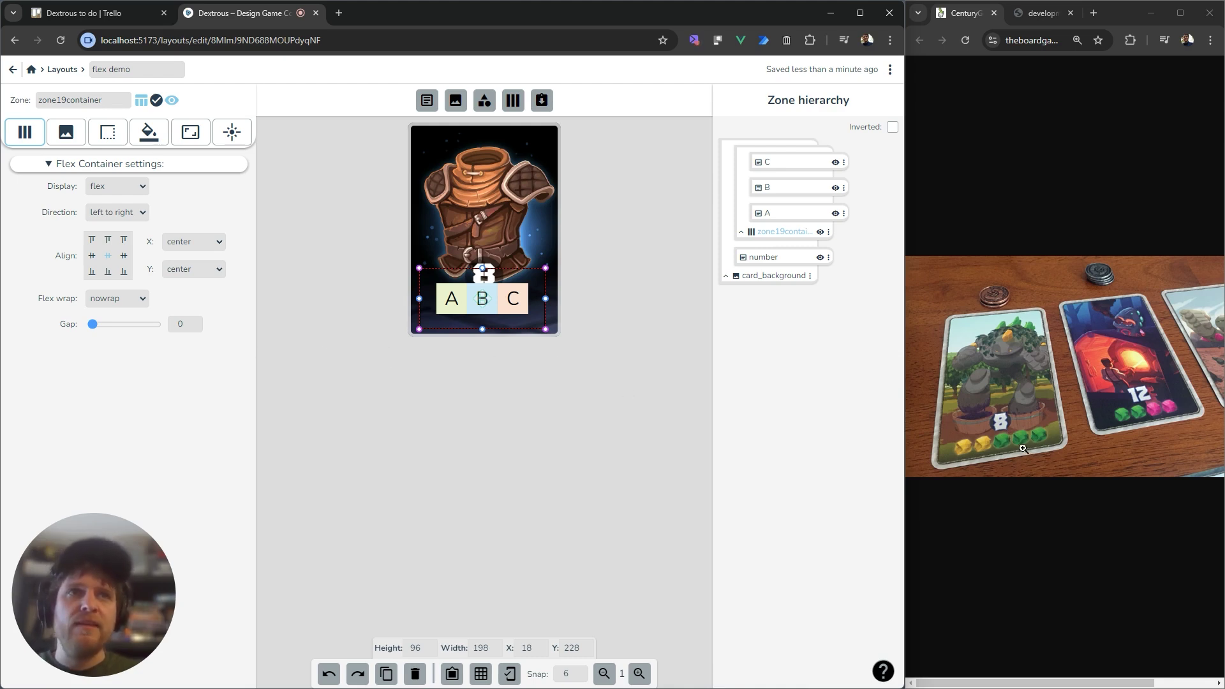
Try a gap of 4 between the container's items and reset it to 0
left_click(197, 321)
left_click(197, 322)
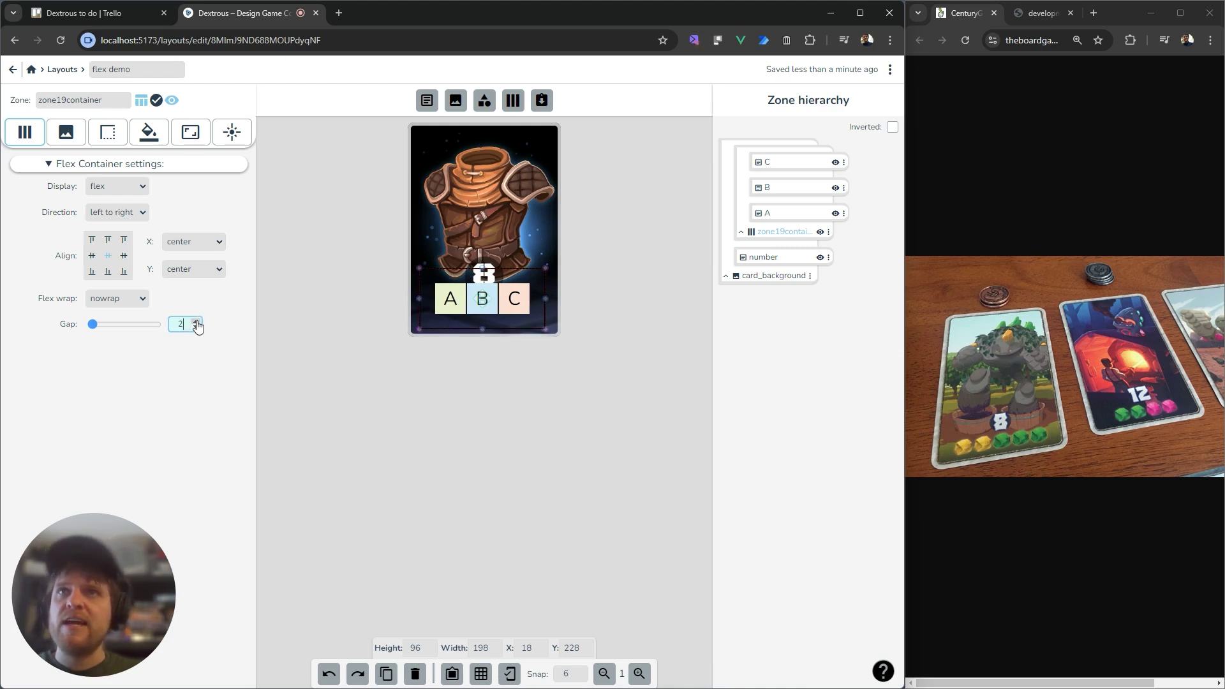
left_click(197, 321)
left_click(196, 321)
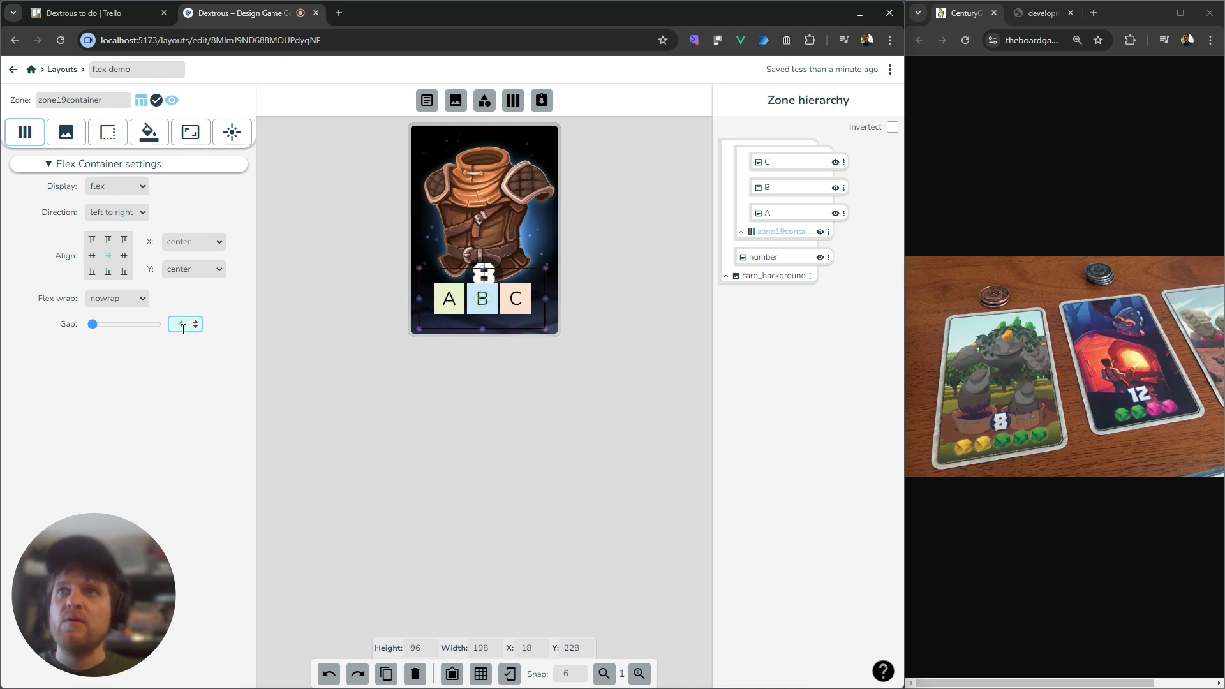
left_click(196, 328)
left_click(197, 327)
left_click(197, 327)
left_click(197, 328)
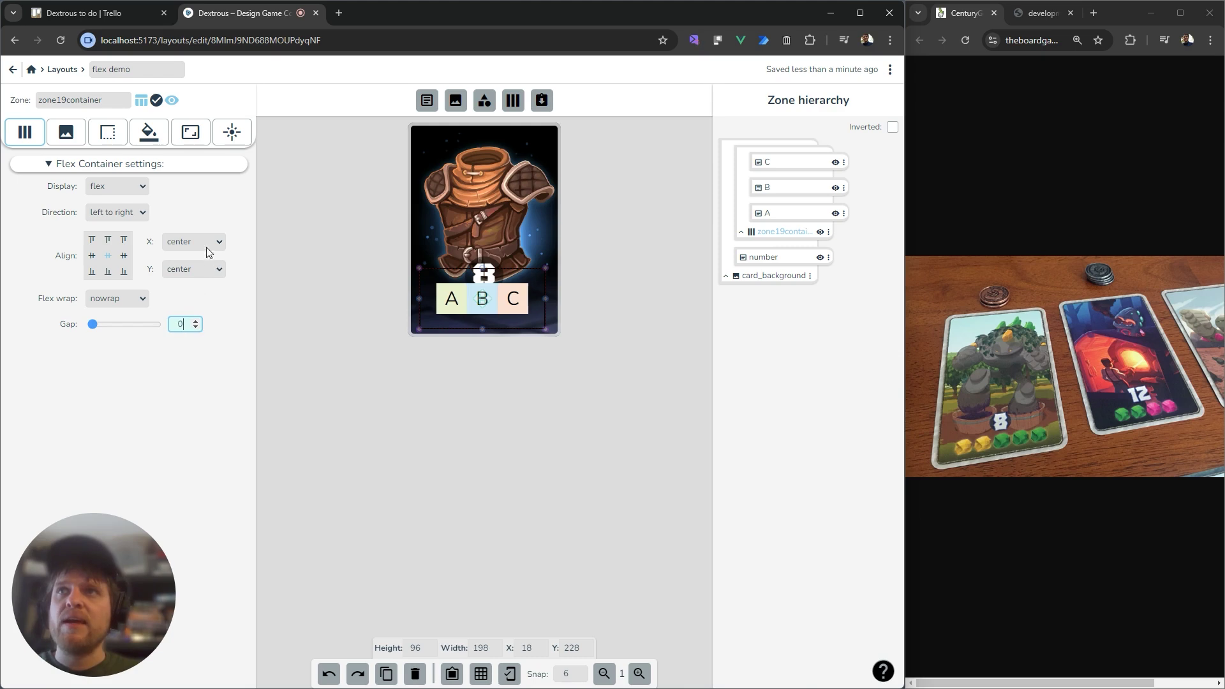
Try the space between and space around options for the container's X alignment and return it to center
left_click(206, 240)
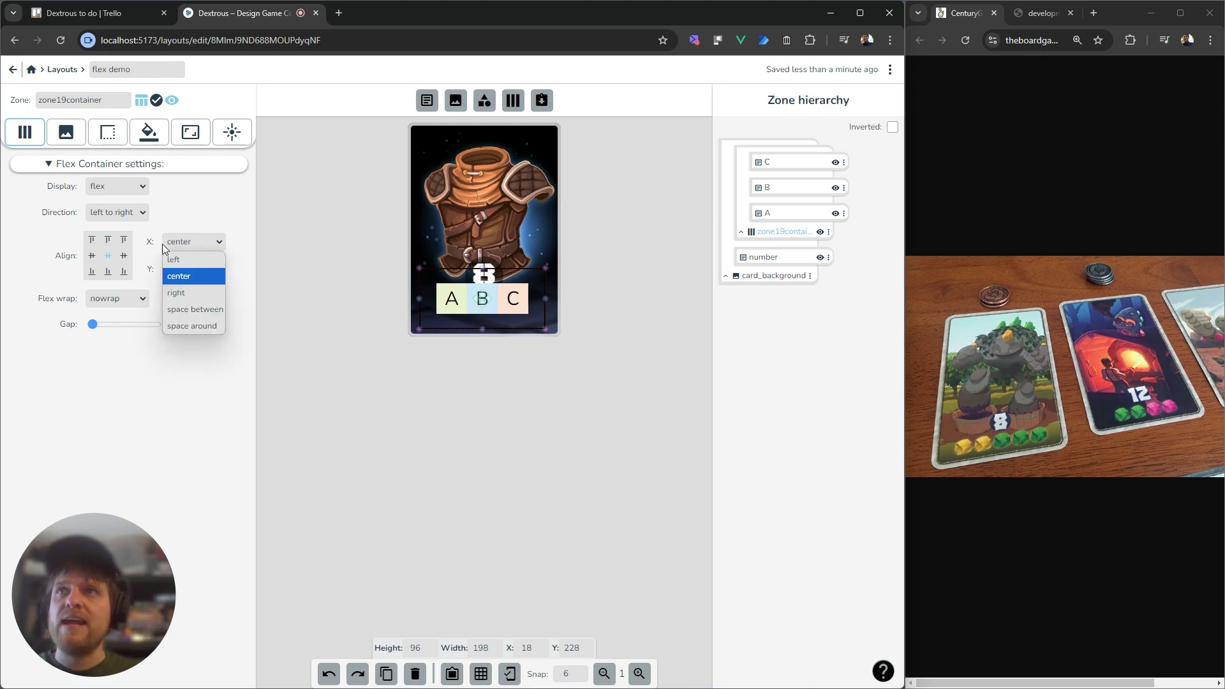
left_click(197, 309)
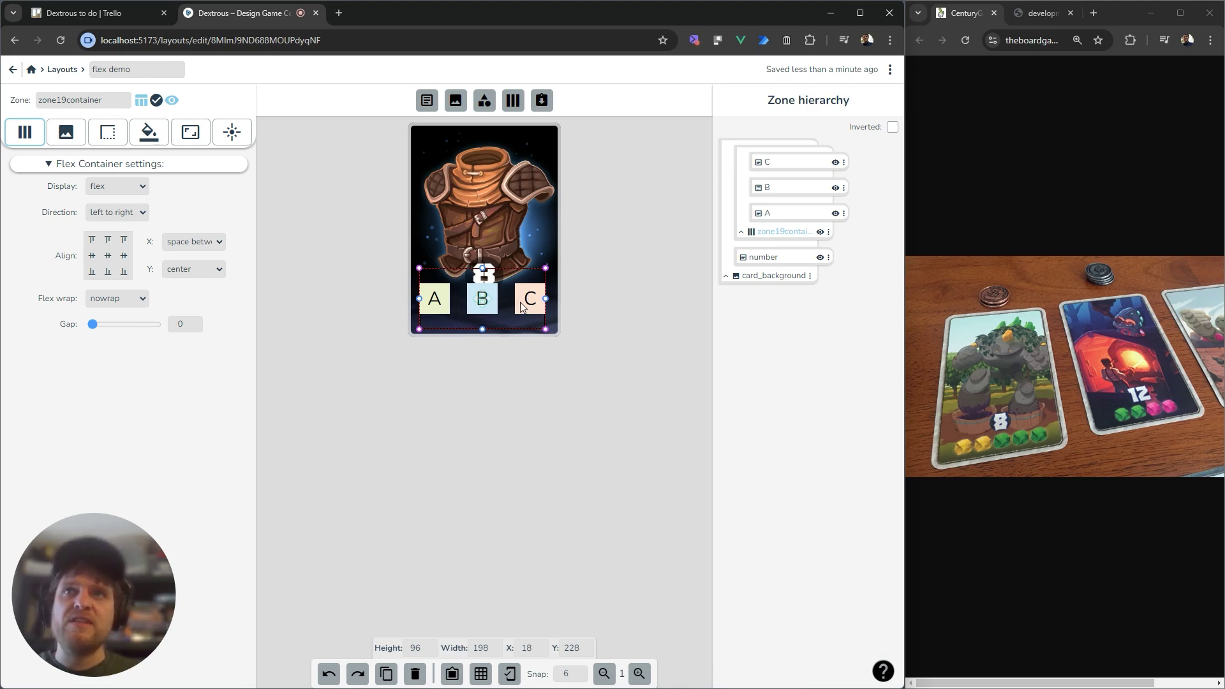
left_click(185, 245)
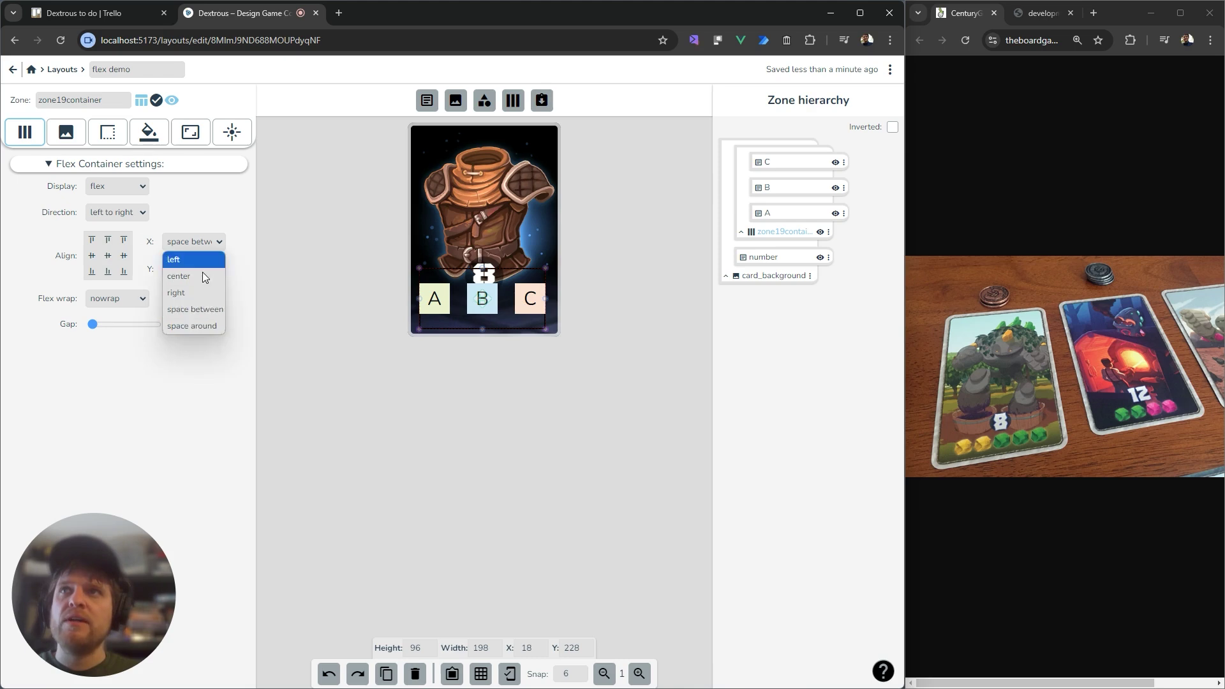
left_click(207, 327)
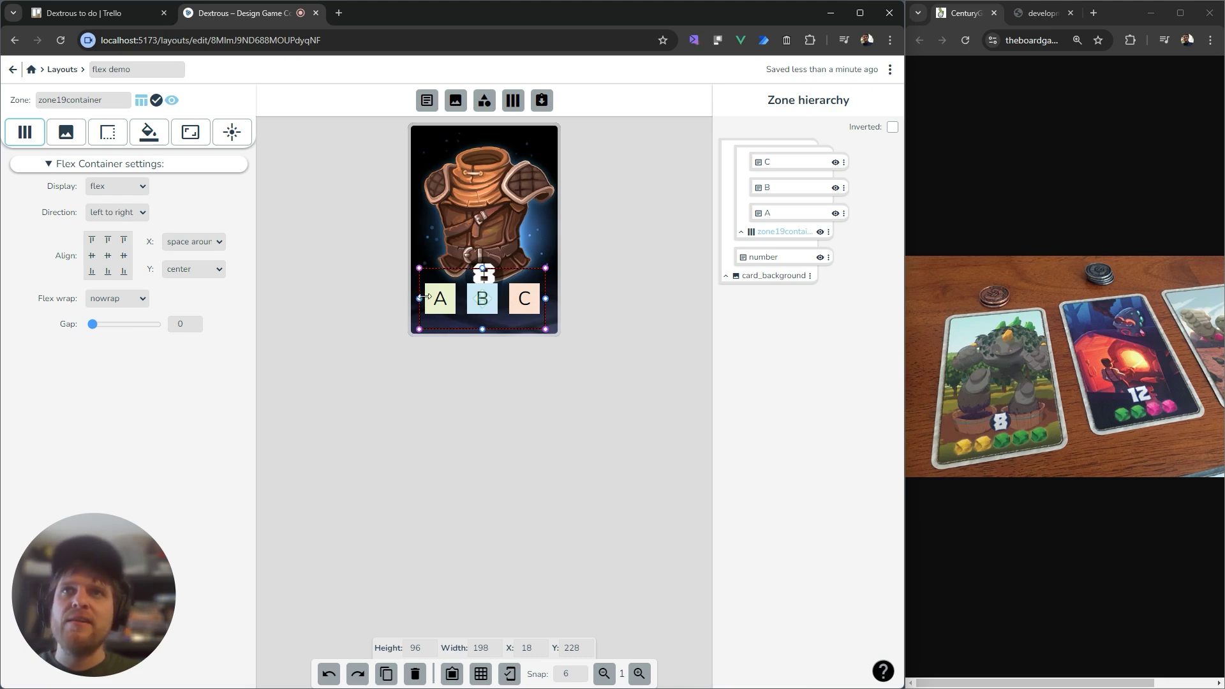
left_click(205, 243)
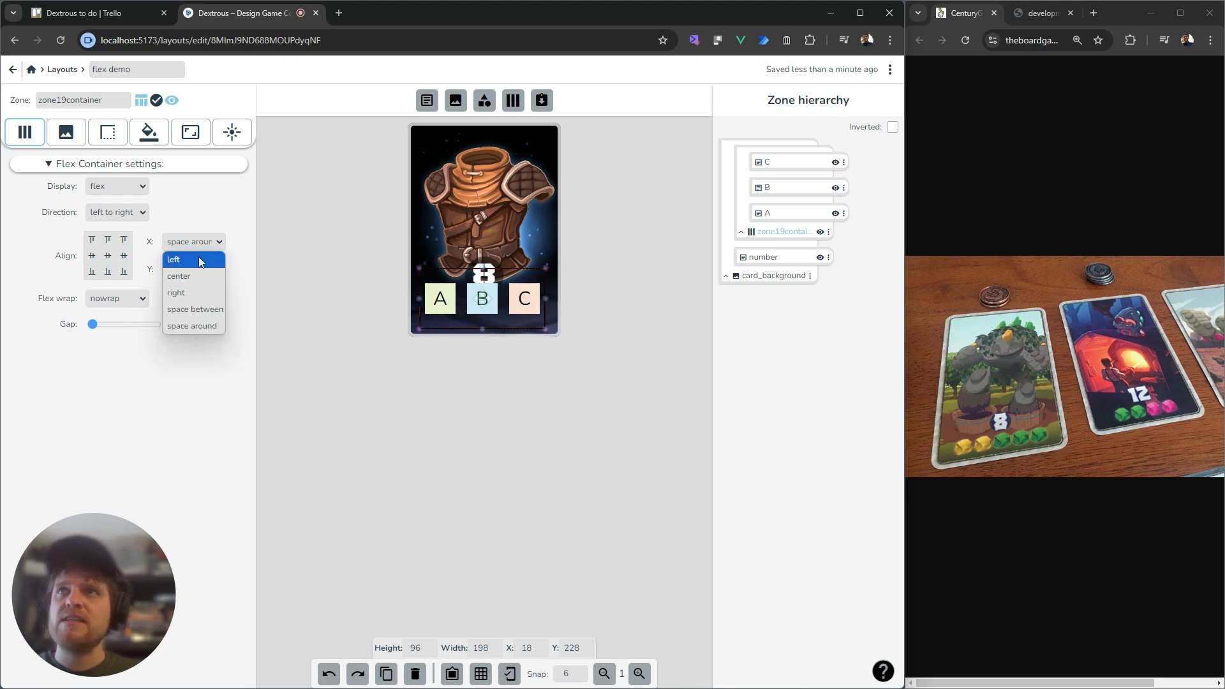
left_click(185, 277)
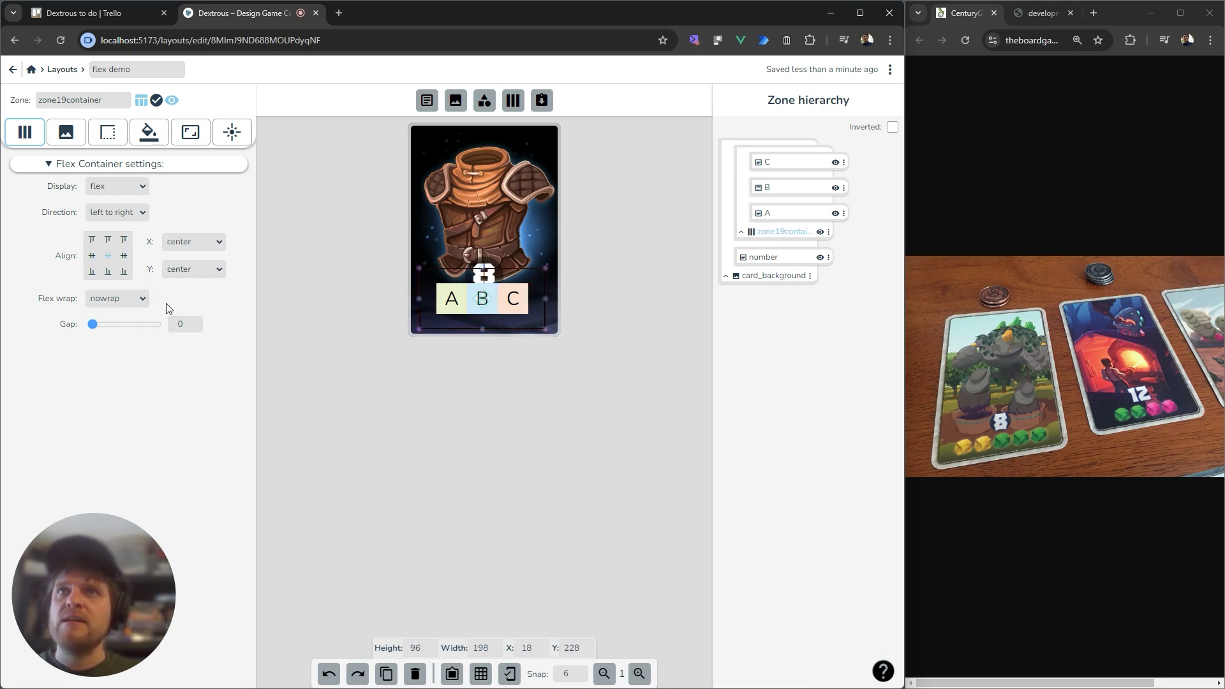
Set the container's gap to 7 and lower its upper edge so it is 60 high at Y 264
left_click(196, 322)
left_click(196, 321)
left_click(196, 322)
left_click(196, 322)
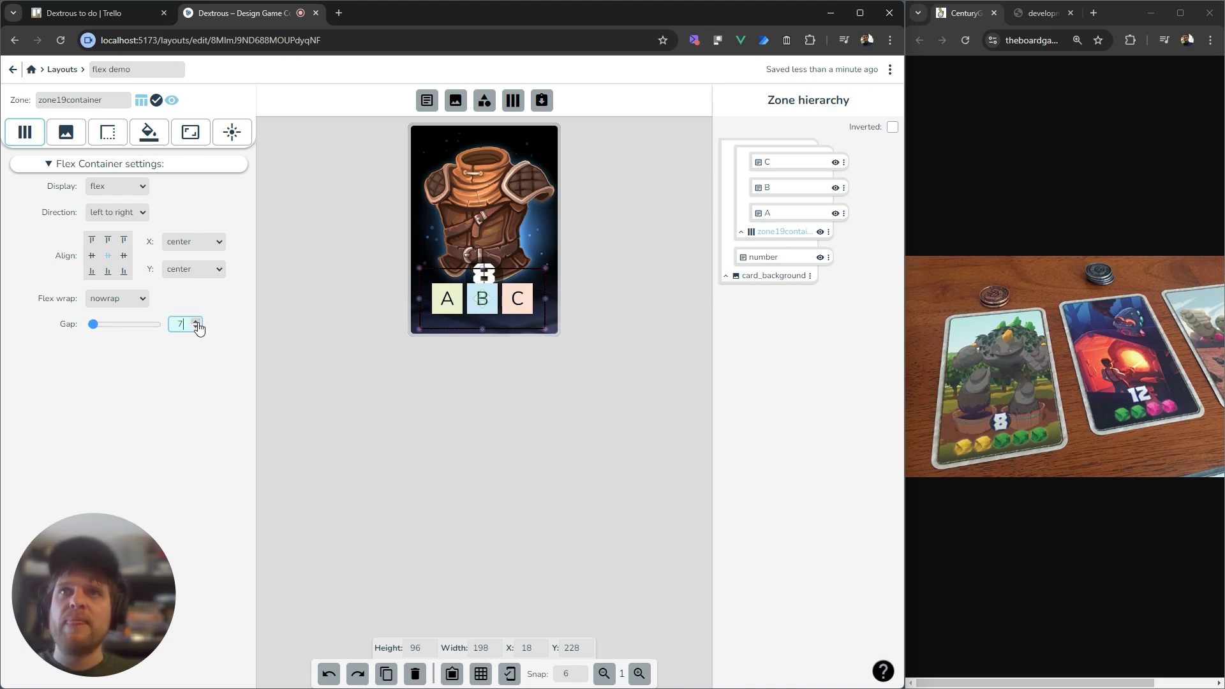
left_click_drag(483, 268, 488, 293)
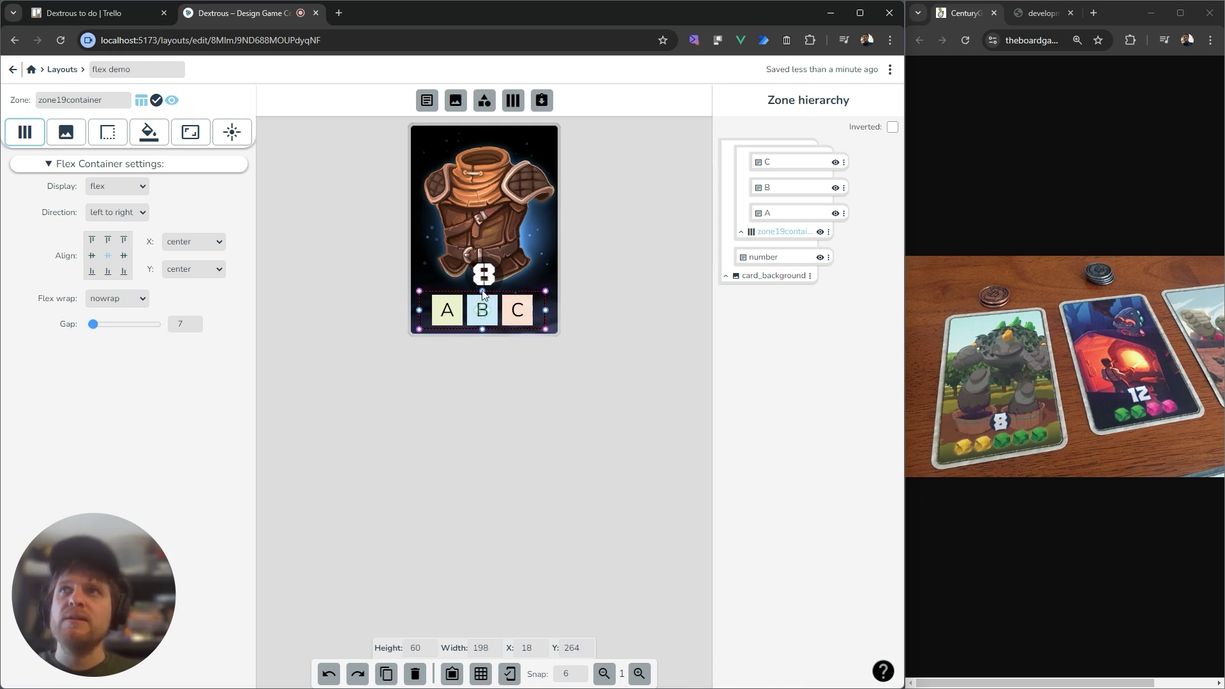
Set the container's border width to 0
left_click(108, 131)
left_click(94, 267)
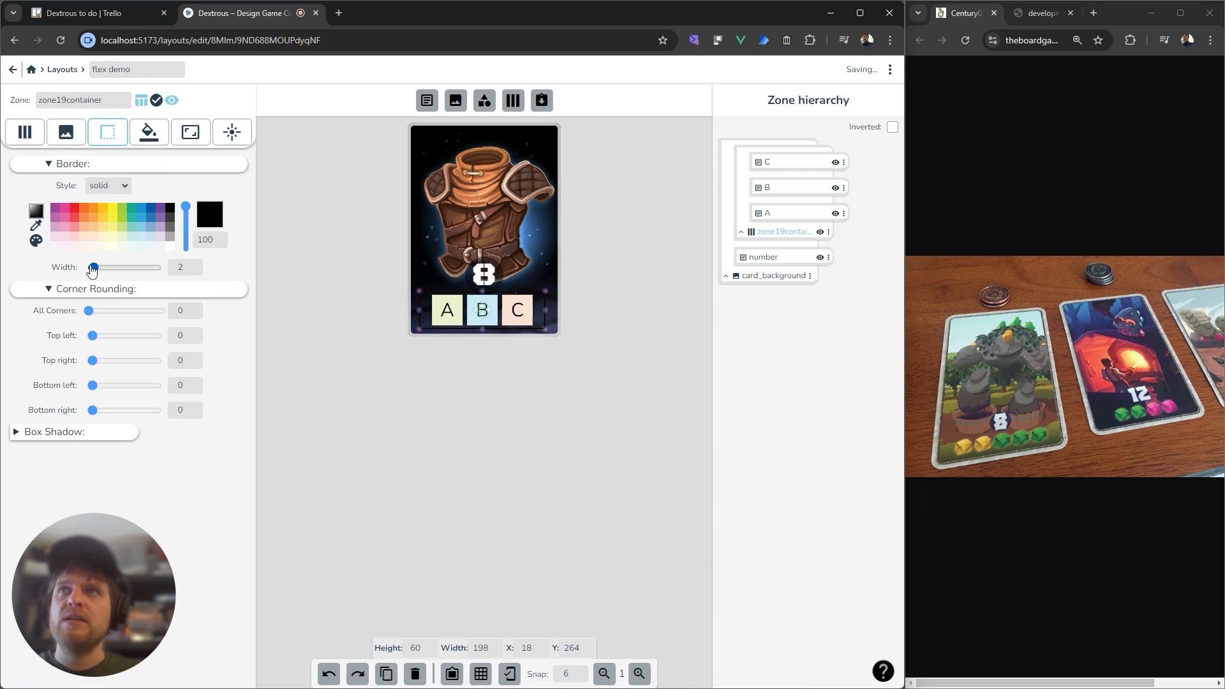
left_click_drag(93, 267, 64, 266)
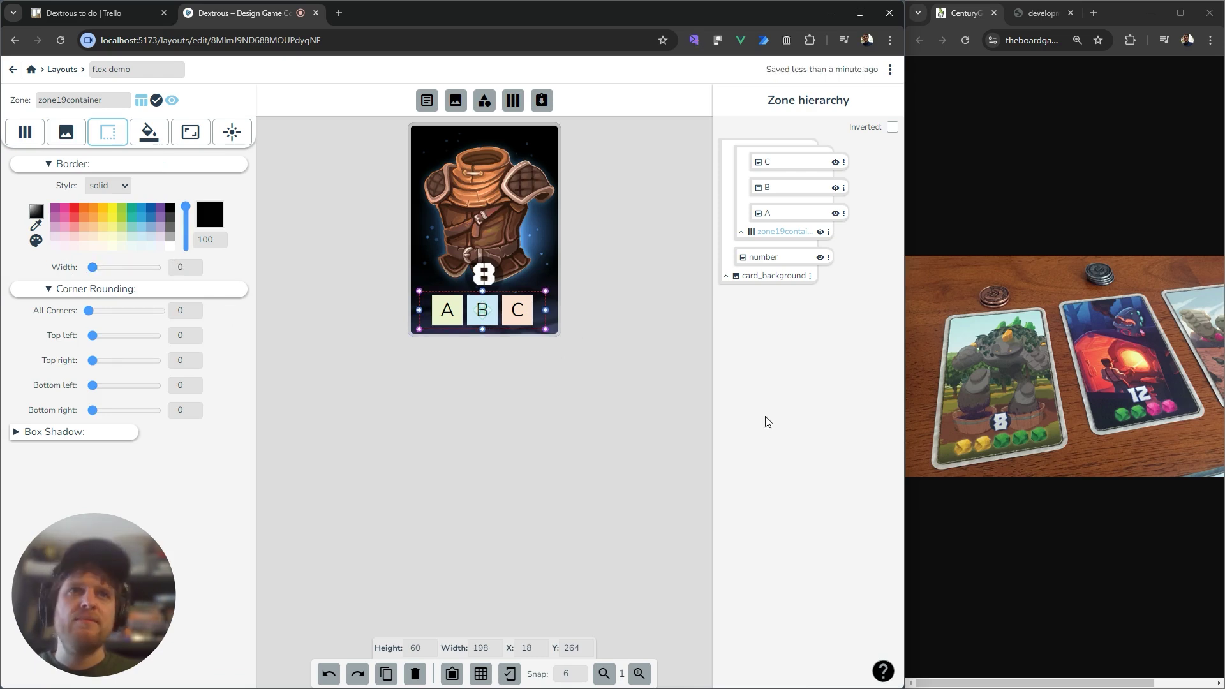
Hide zone B inside the container
left_click(554, 324)
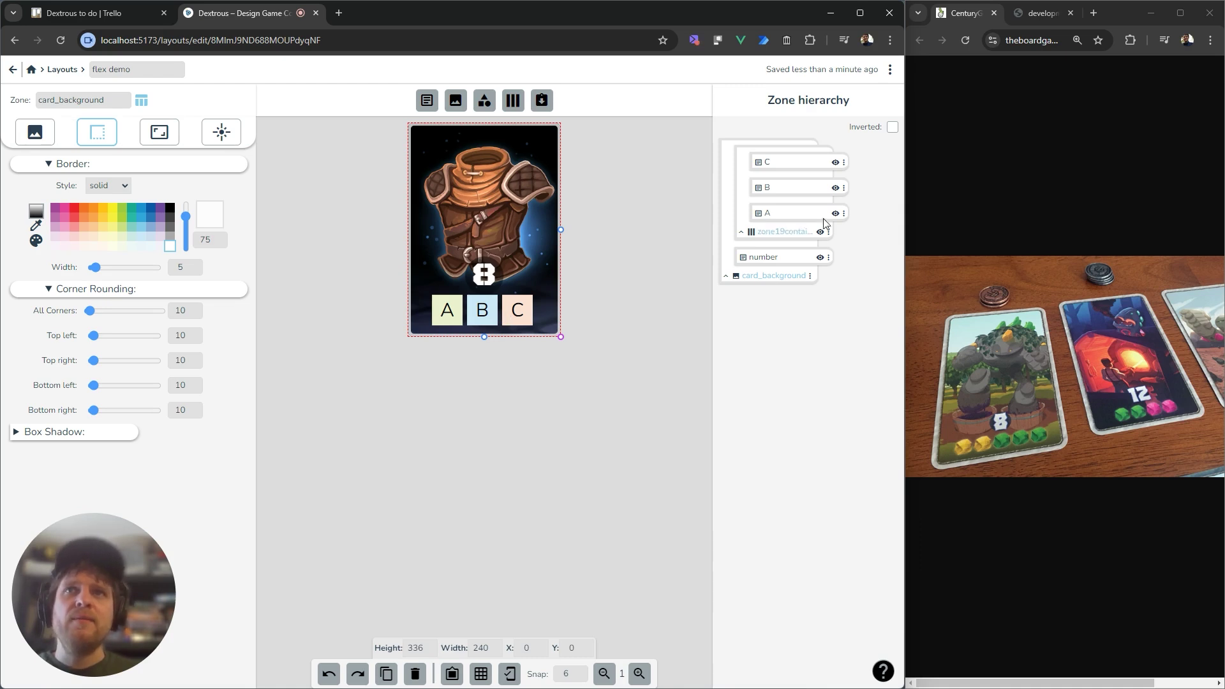
left_click(836, 189)
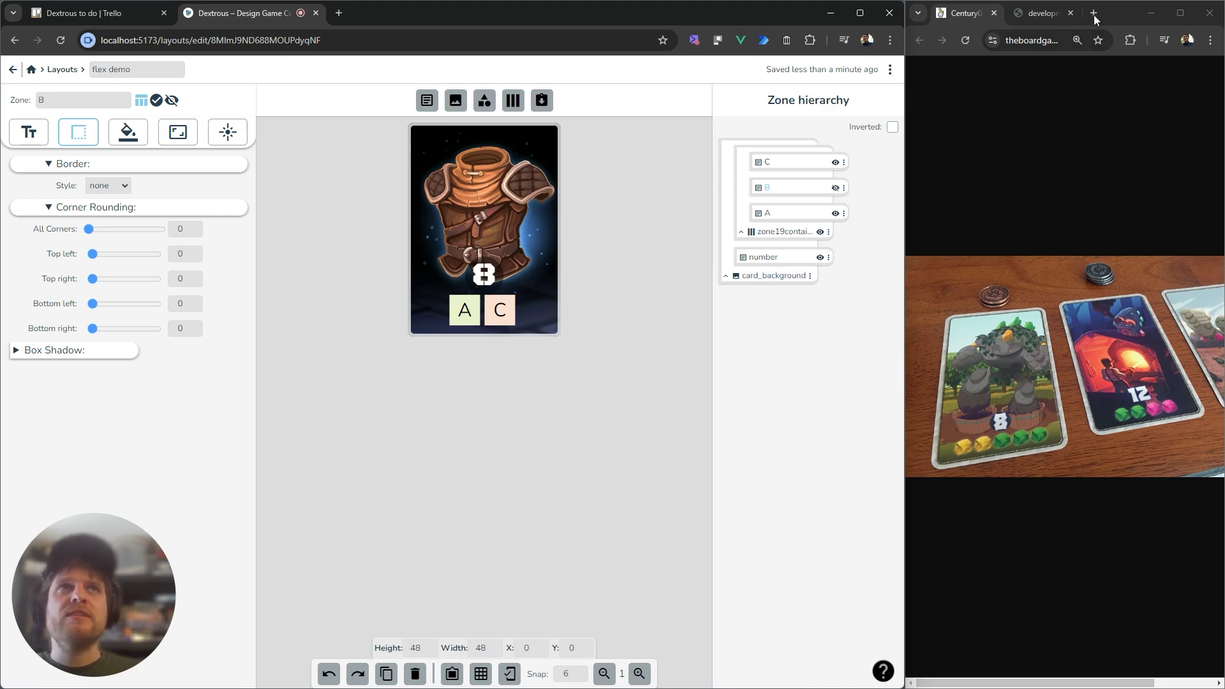
Bring up the gamesworld card image in the second browser window and make zone B in the layout visible again
left_click(1041, 12)
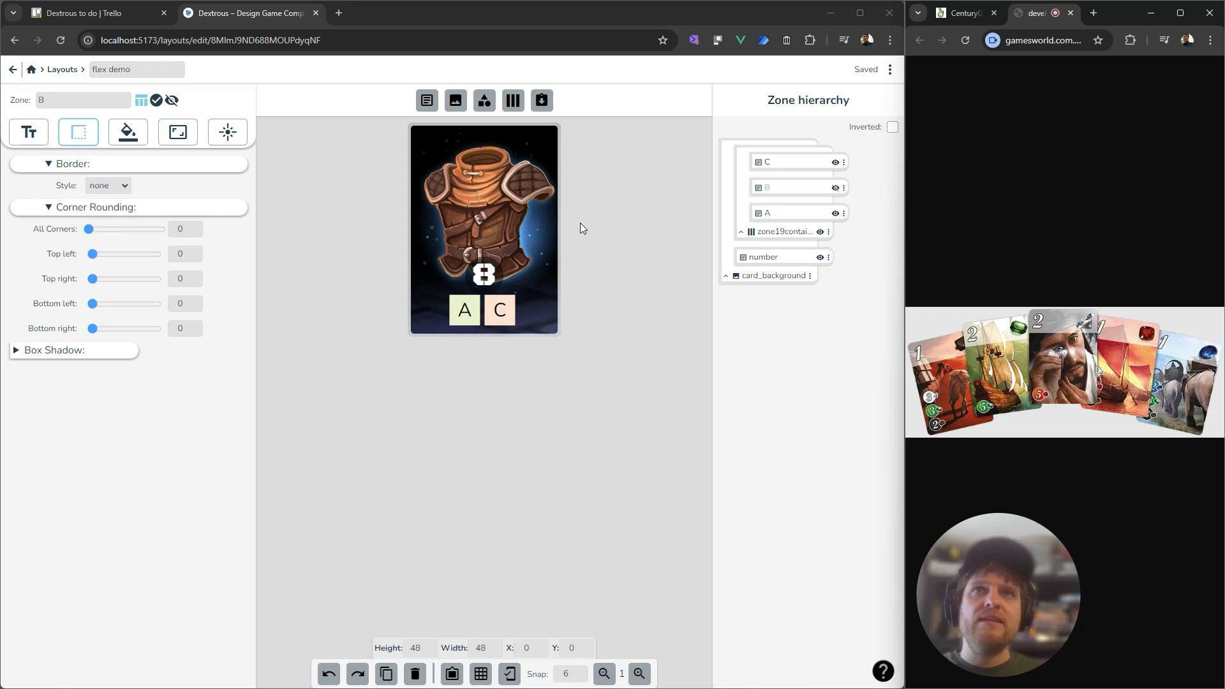
left_click(835, 188)
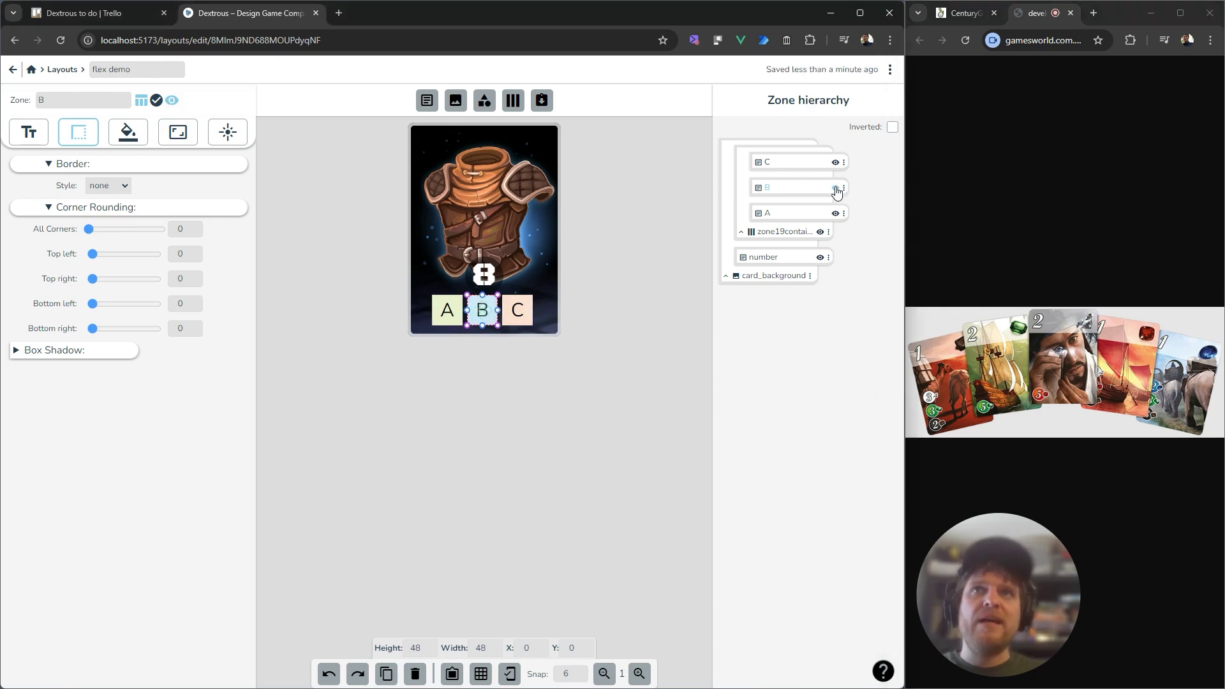
Set the flex direction of the container holding A, B and C to bottom to top
left_click(791, 236)
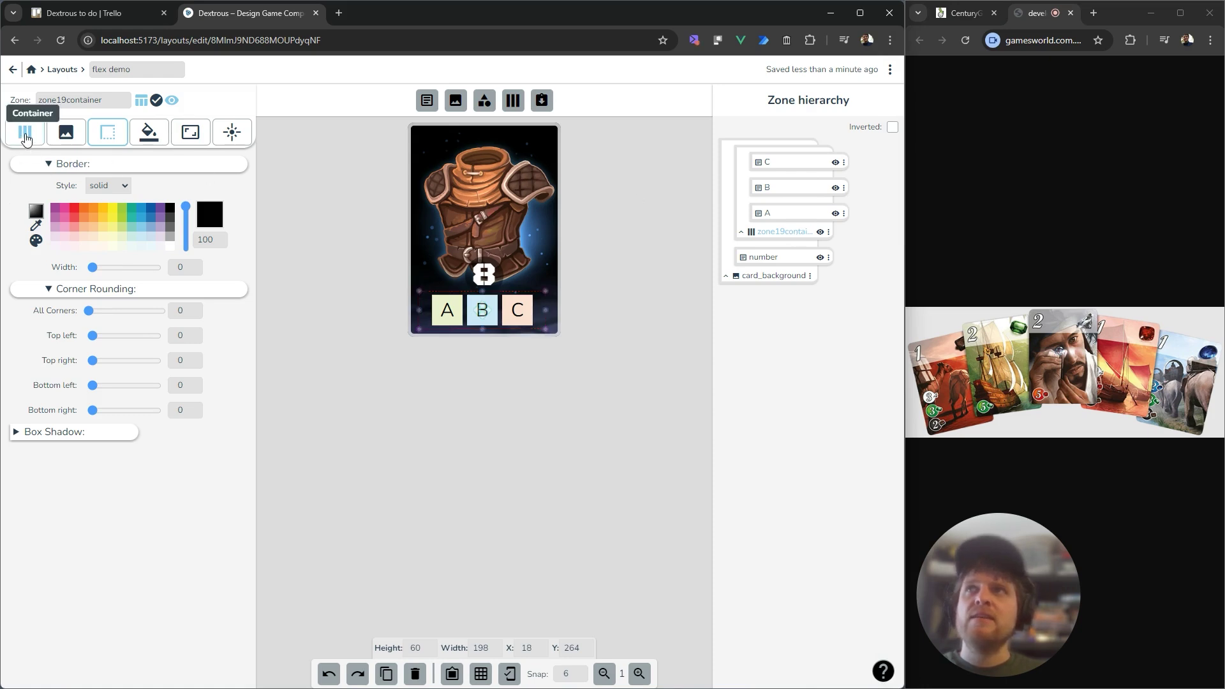
left_click(26, 135)
left_click(126, 213)
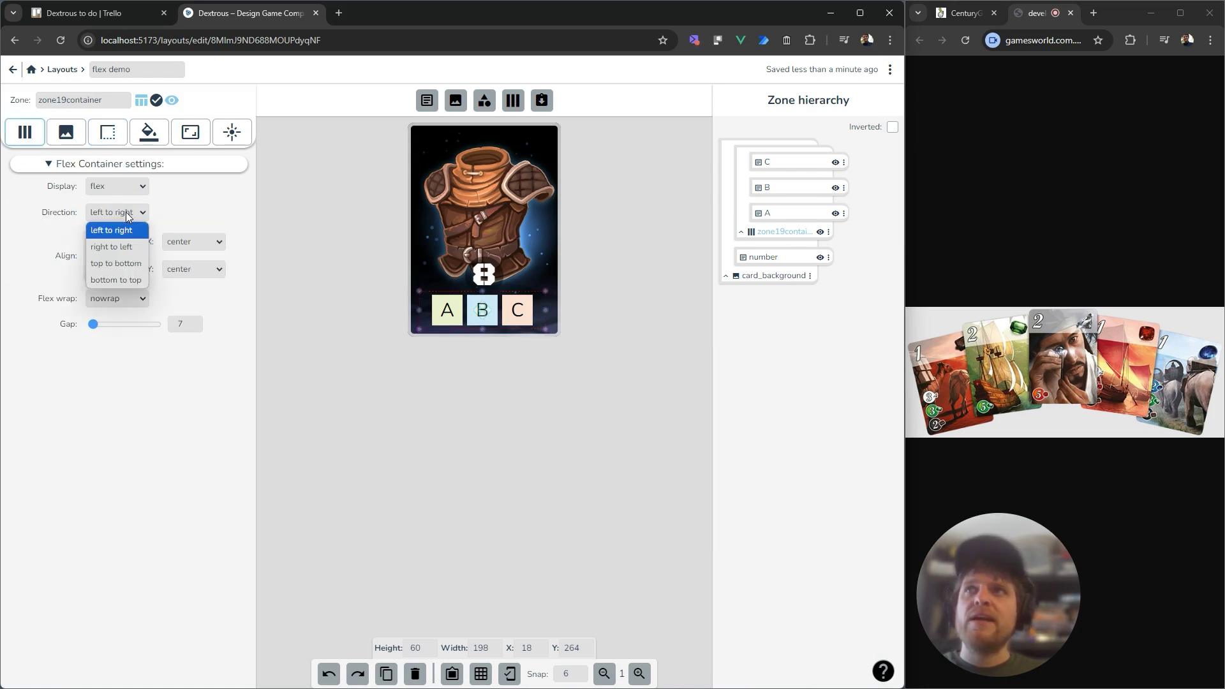
left_click(116, 281)
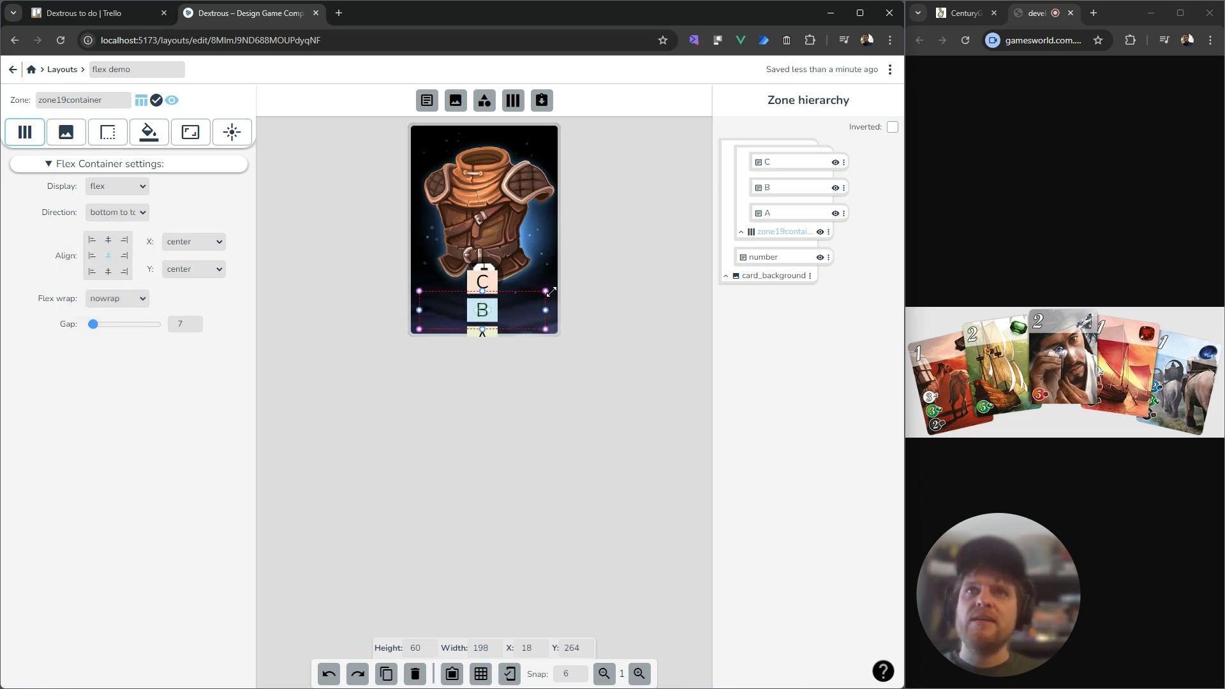
Reshape the container into a 54-wide, 312-high column at X 6, Y 12 and align its contents to the bottom center
left_click_drag(546, 292, 454, 125)
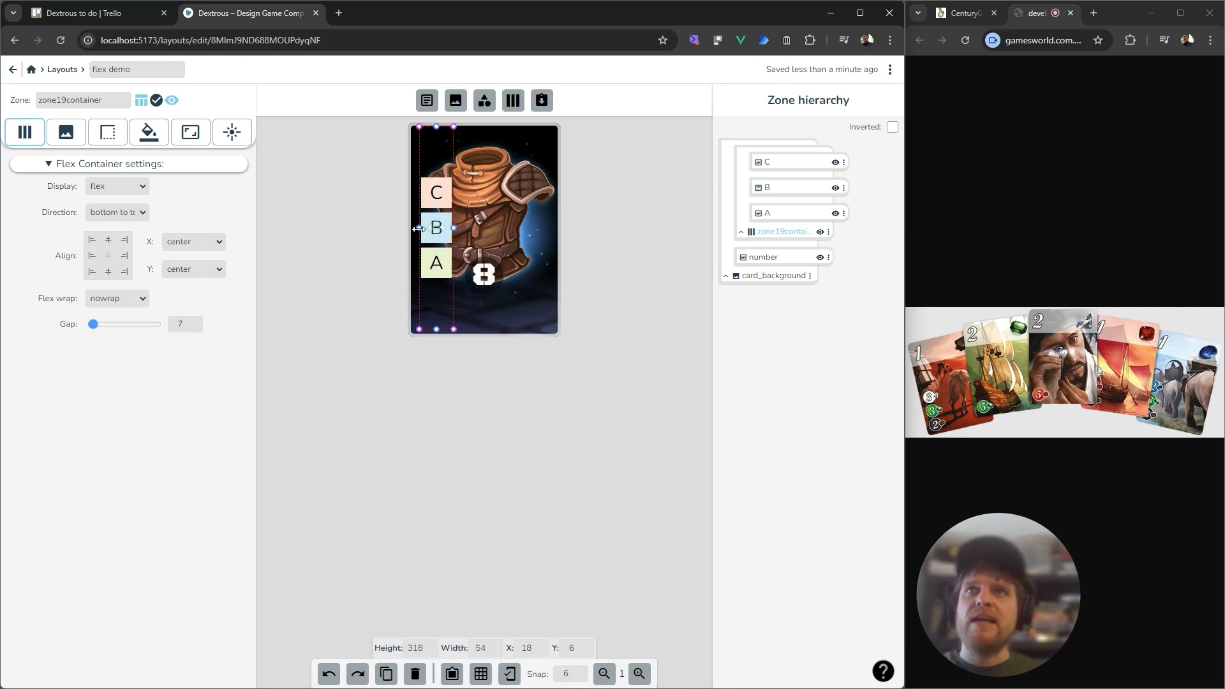
left_click_drag(435, 227, 428, 232)
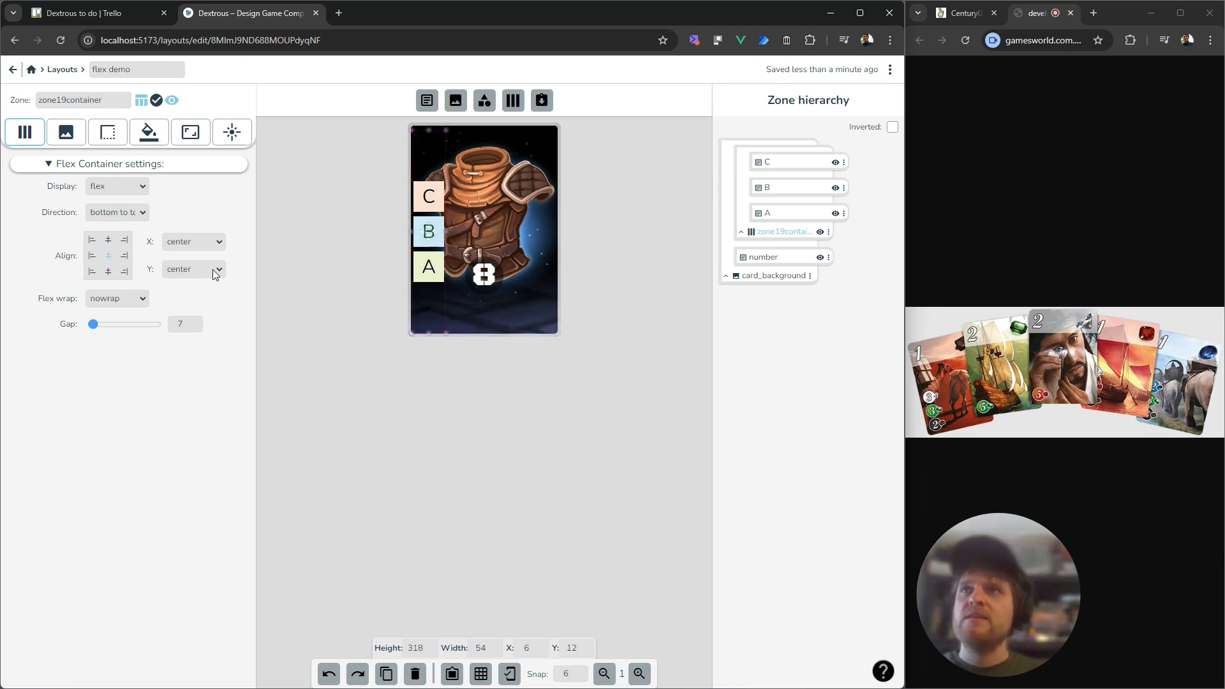
left_click(110, 273)
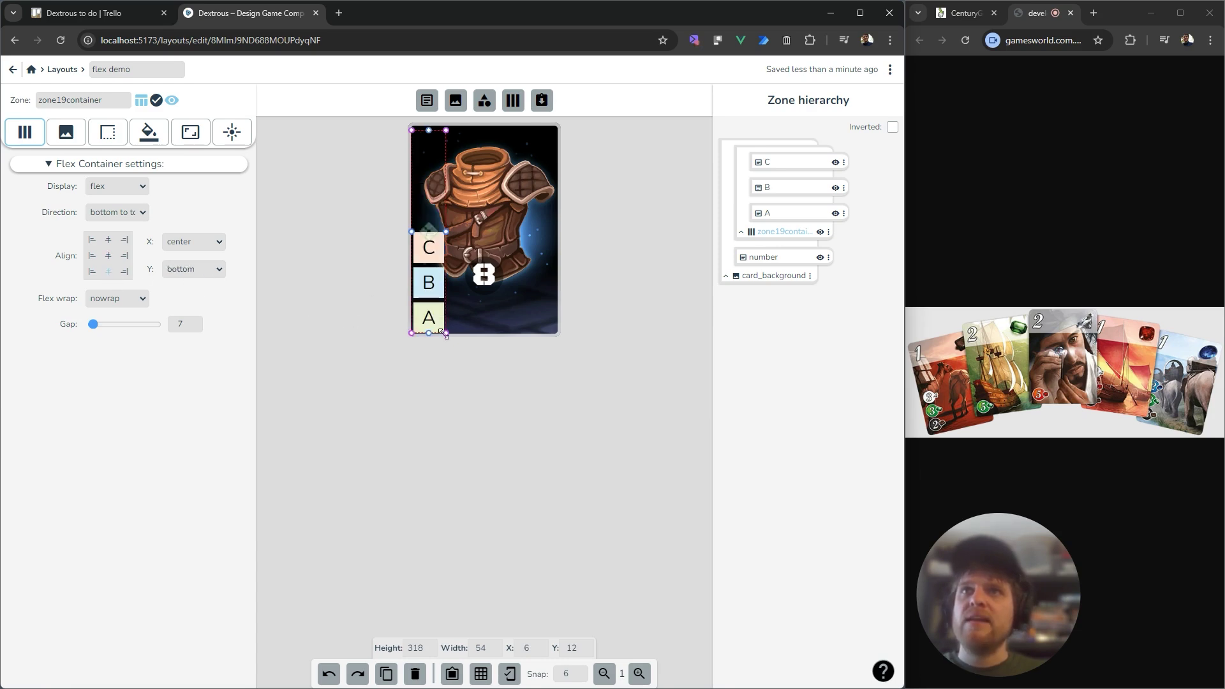
left_click_drag(429, 334, 430, 331)
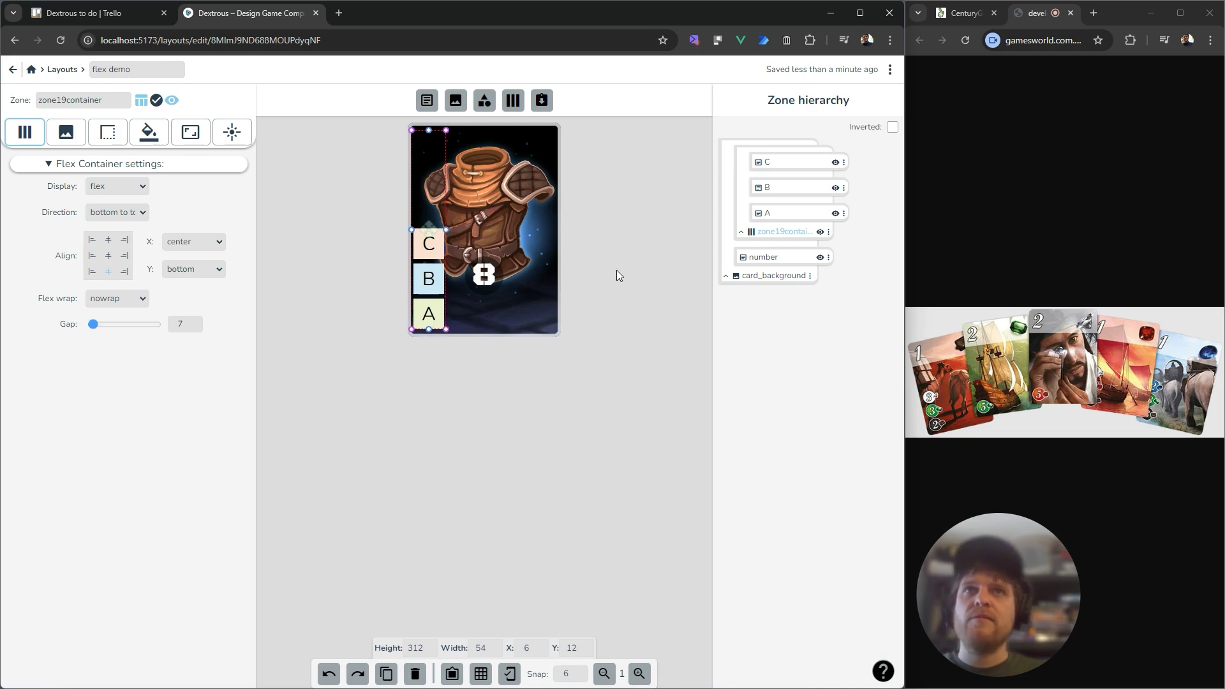
Hide zone B and show it again, and do the same with zone A
left_click(837, 190)
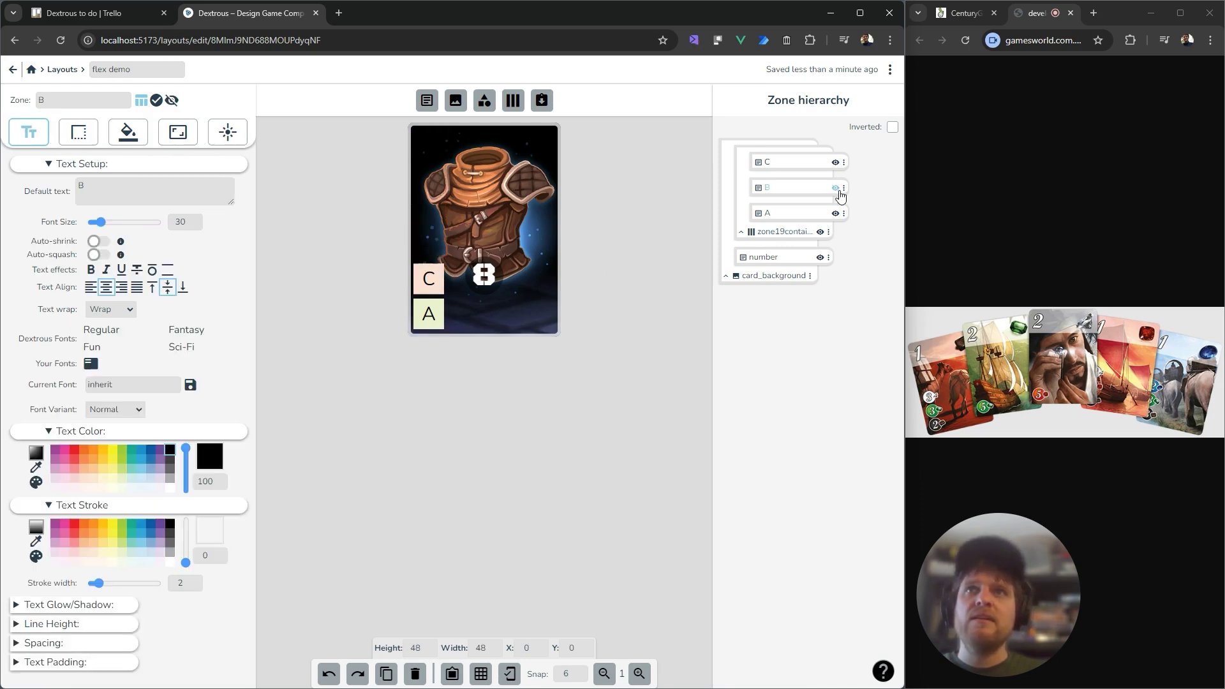
left_click(836, 188)
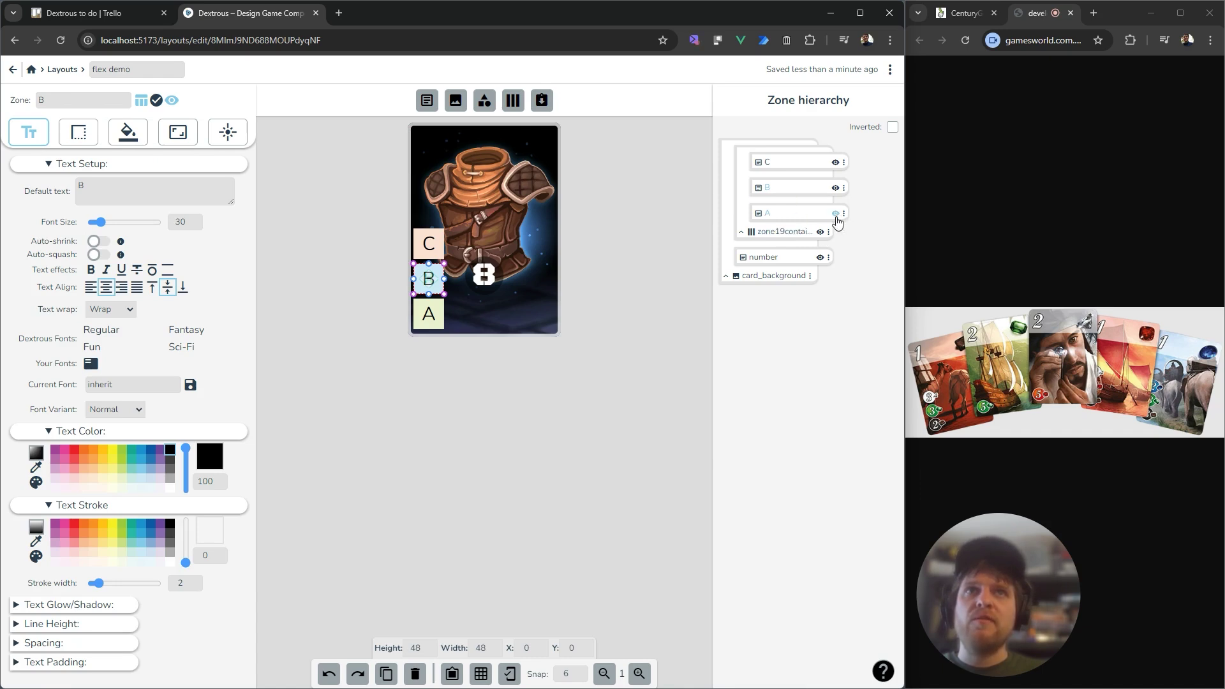
left_click(836, 214)
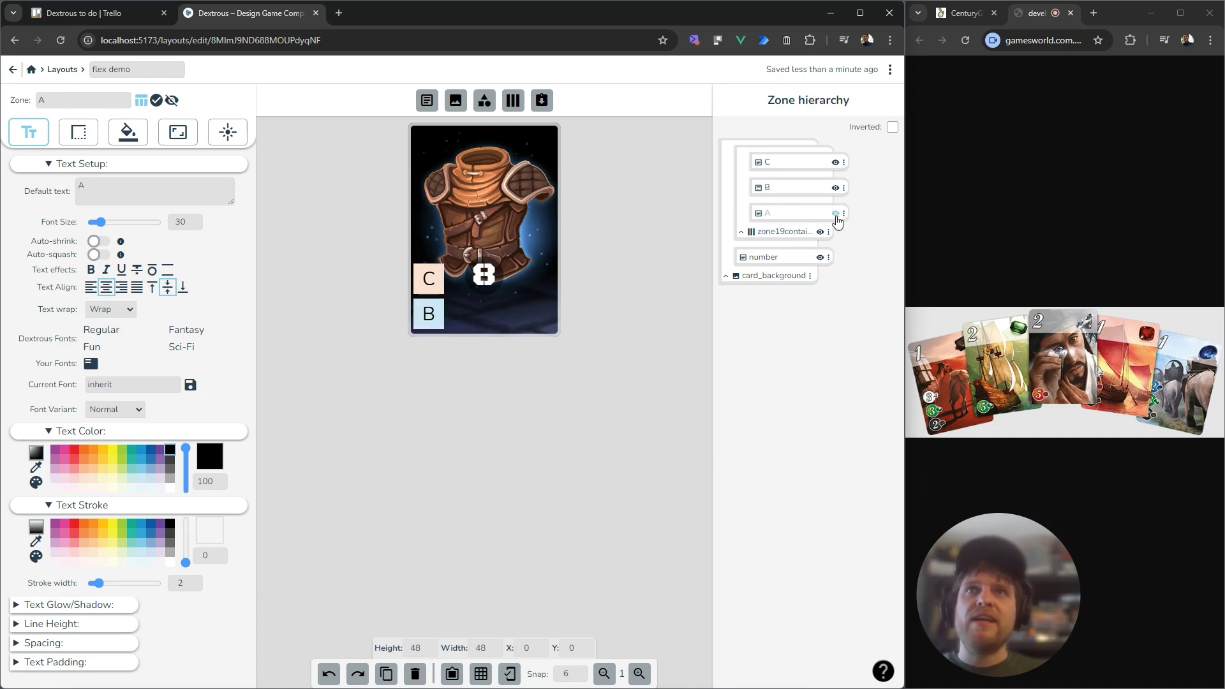
left_click(835, 214)
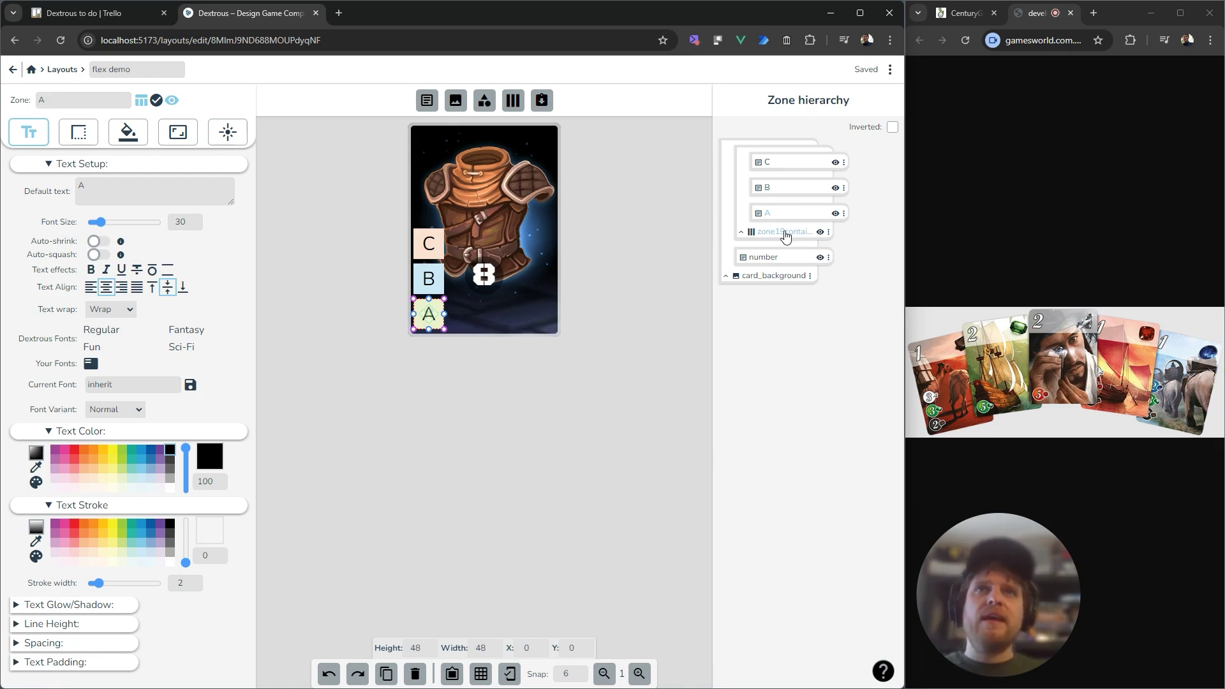
Shorten the container from its lower edge to a height of 168
left_click(784, 233)
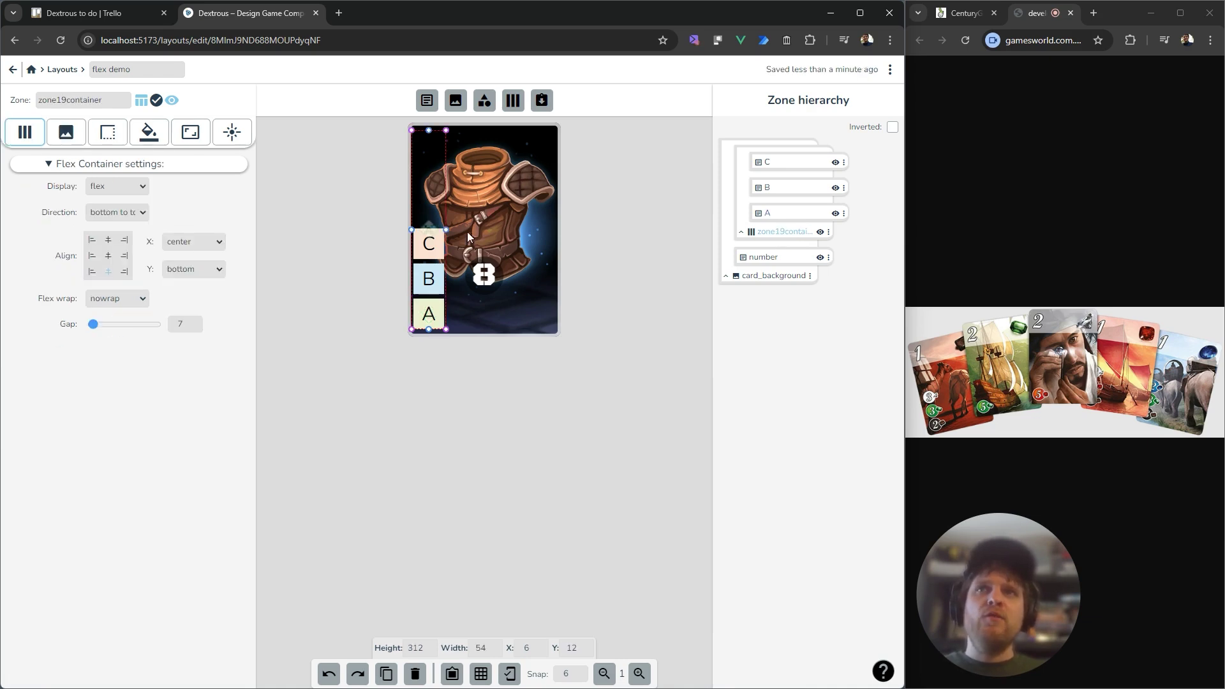
left_click_drag(429, 329, 426, 234)
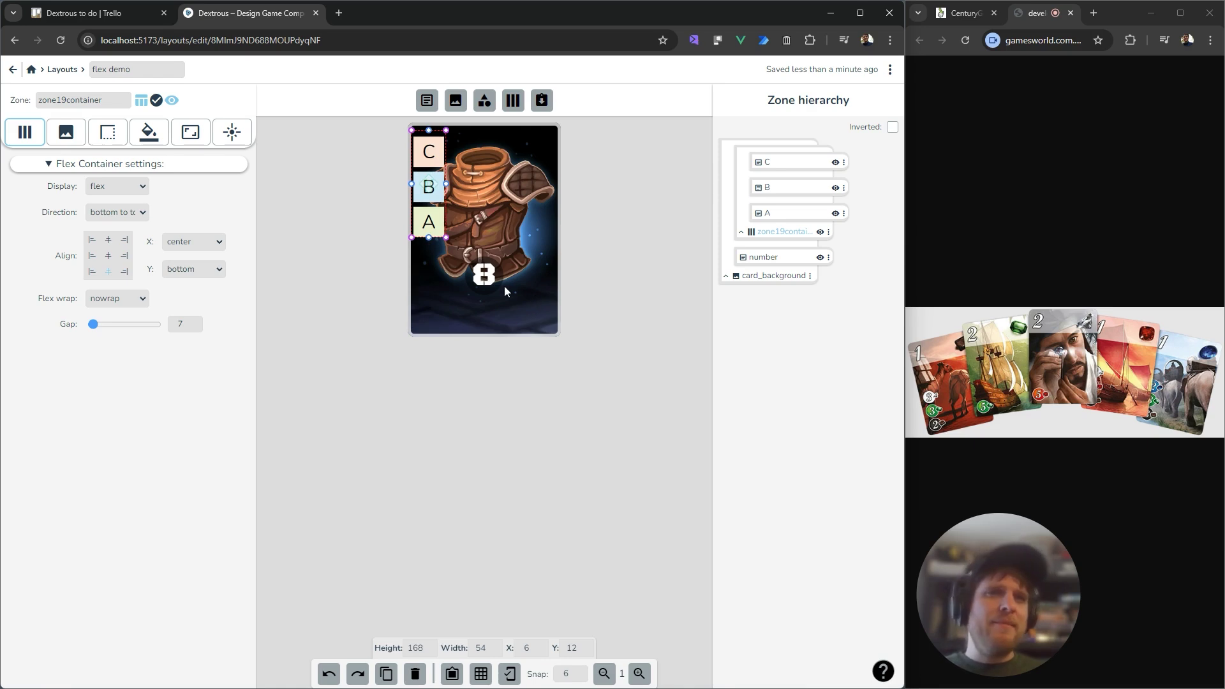
Delete the number zone and clear the card background's default image
left_click(493, 283)
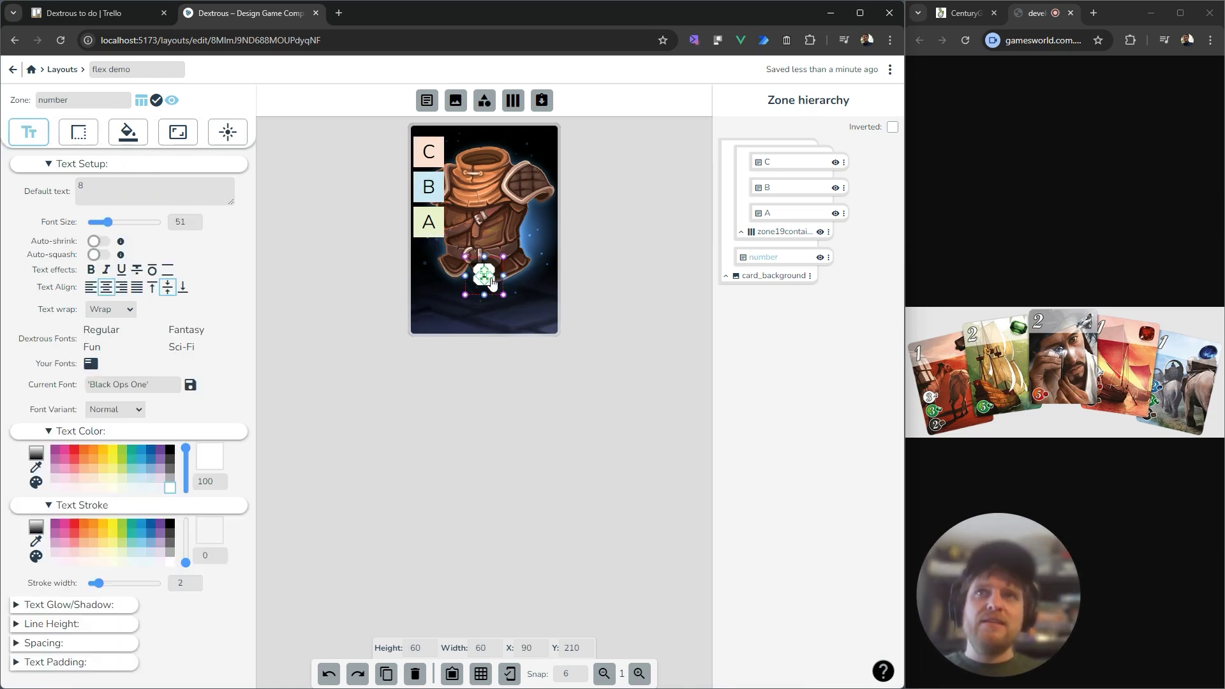
key("Delete")
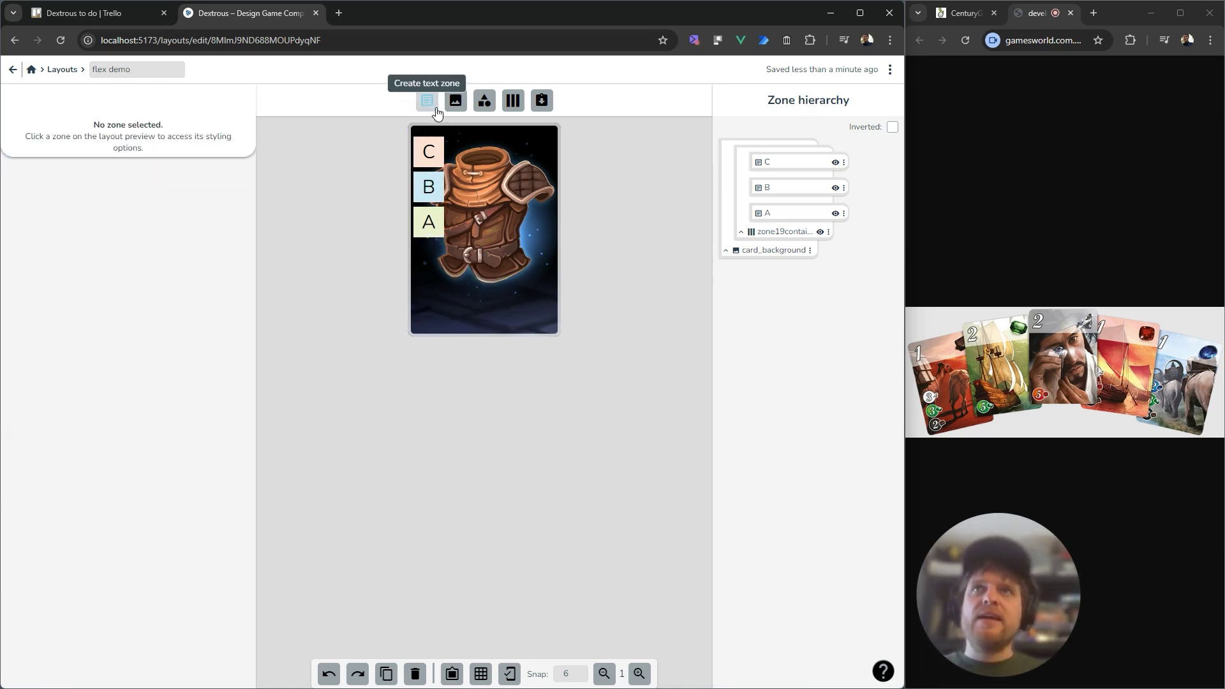
left_click(514, 141)
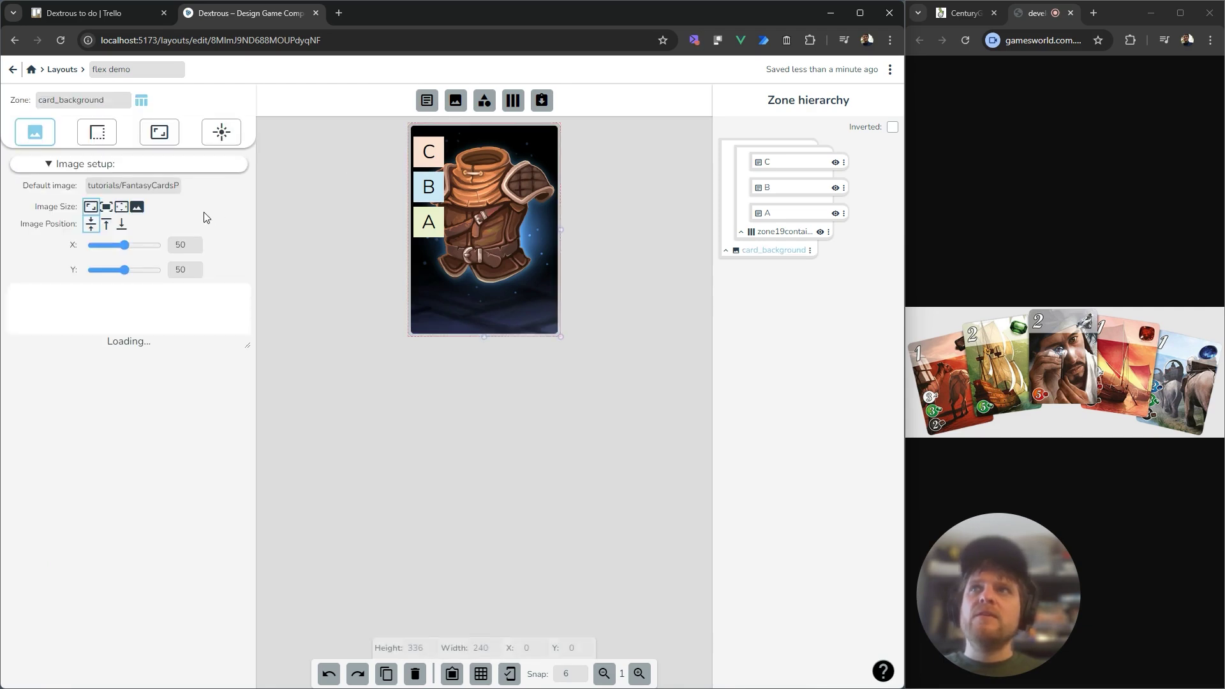
triple_click(143, 186)
key("BackSpace")
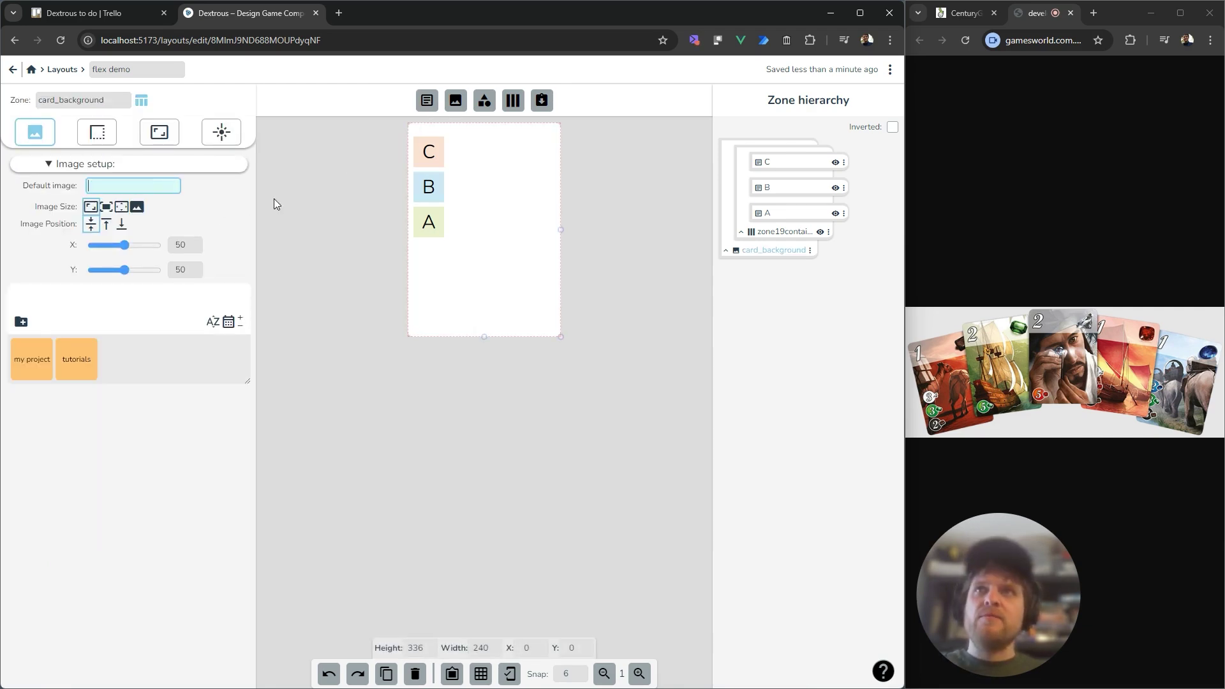
Add a text zone at X 12, Y 228 and give it a light green background
left_click(427, 102)
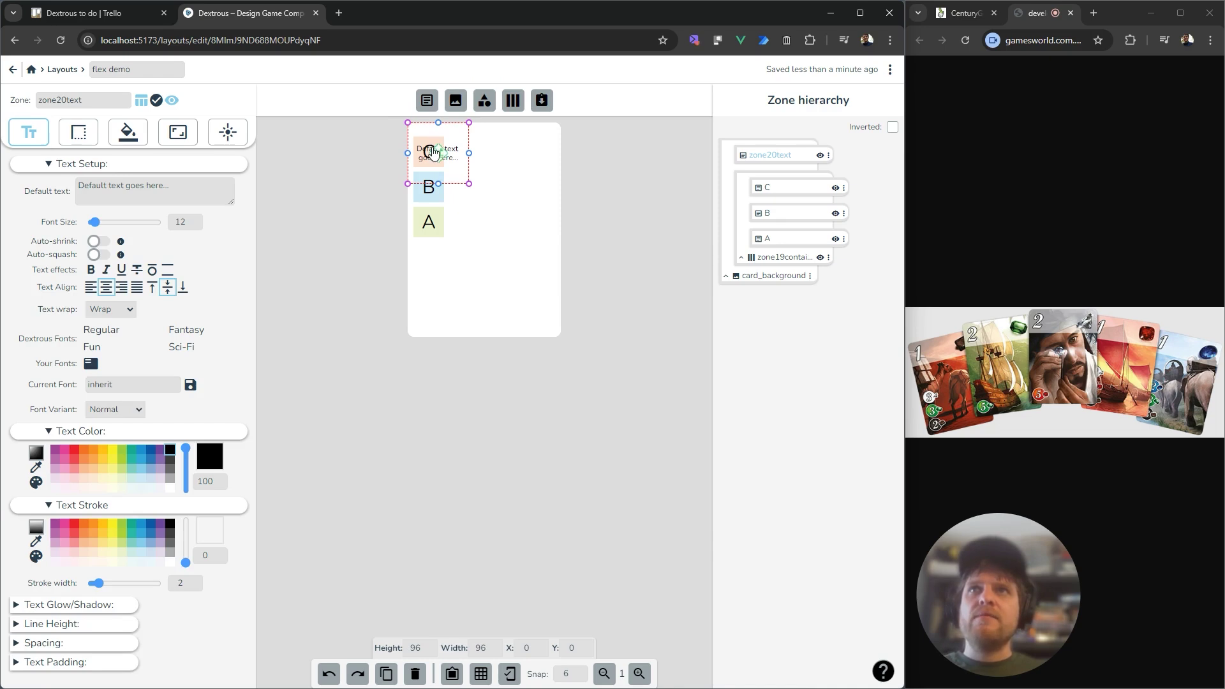
left_click_drag(428, 153, 445, 301)
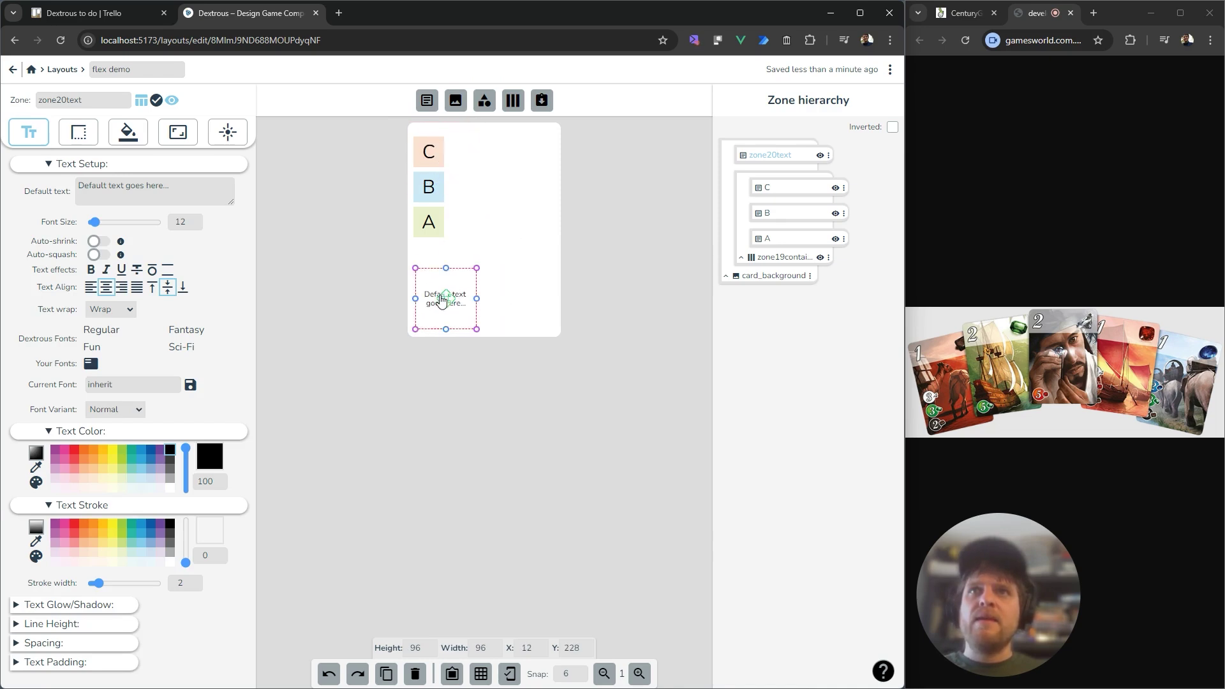
left_click(125, 133)
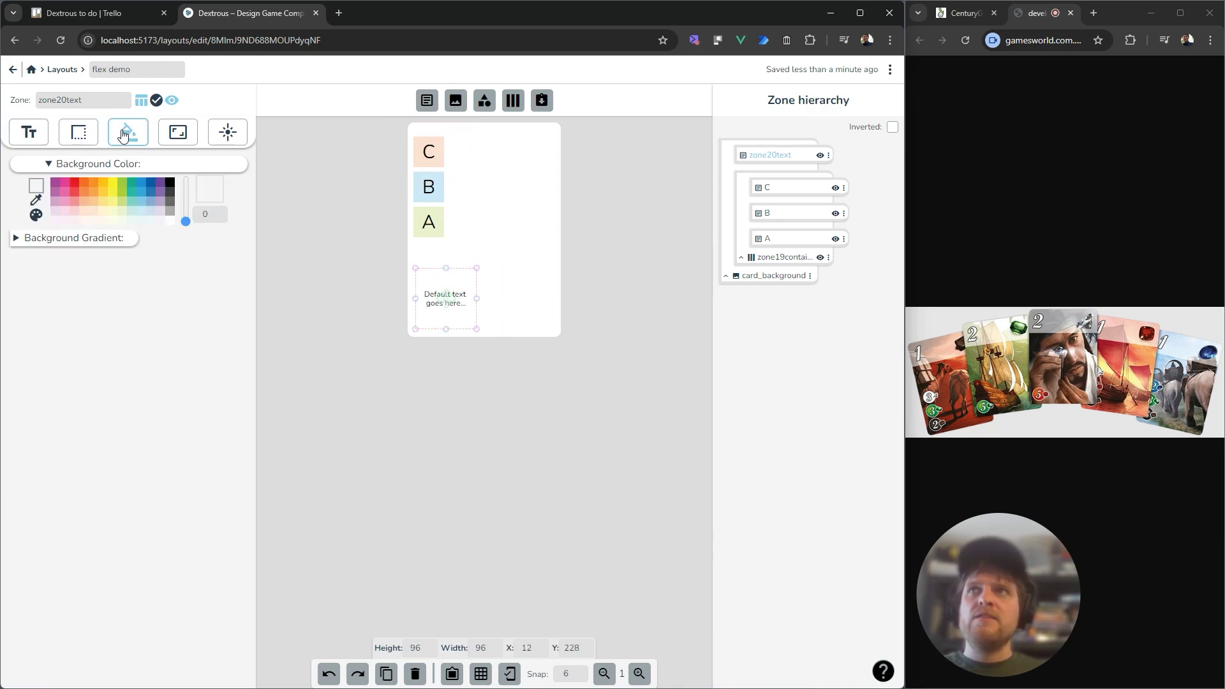
left_click(124, 203)
Resize the green text zone to 216 wide and 60 high with its upper edge at Y 264
left_click_drag(474, 297, 551, 305)
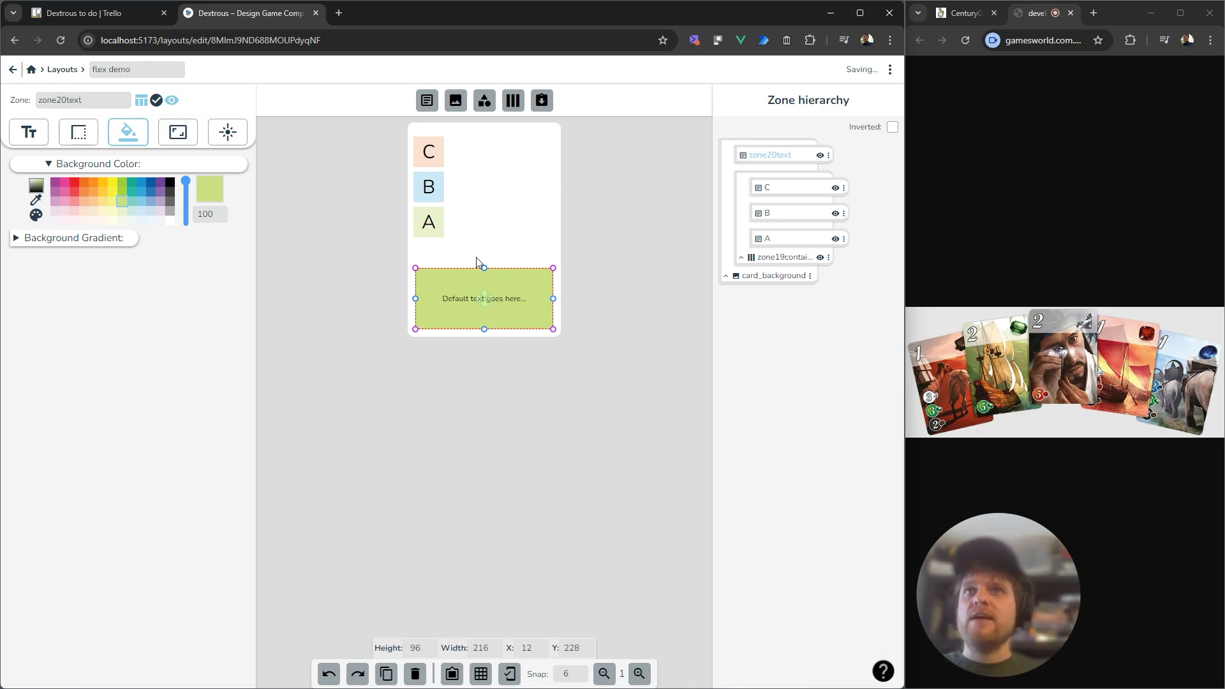
left_click_drag(488, 268, 499, 296)
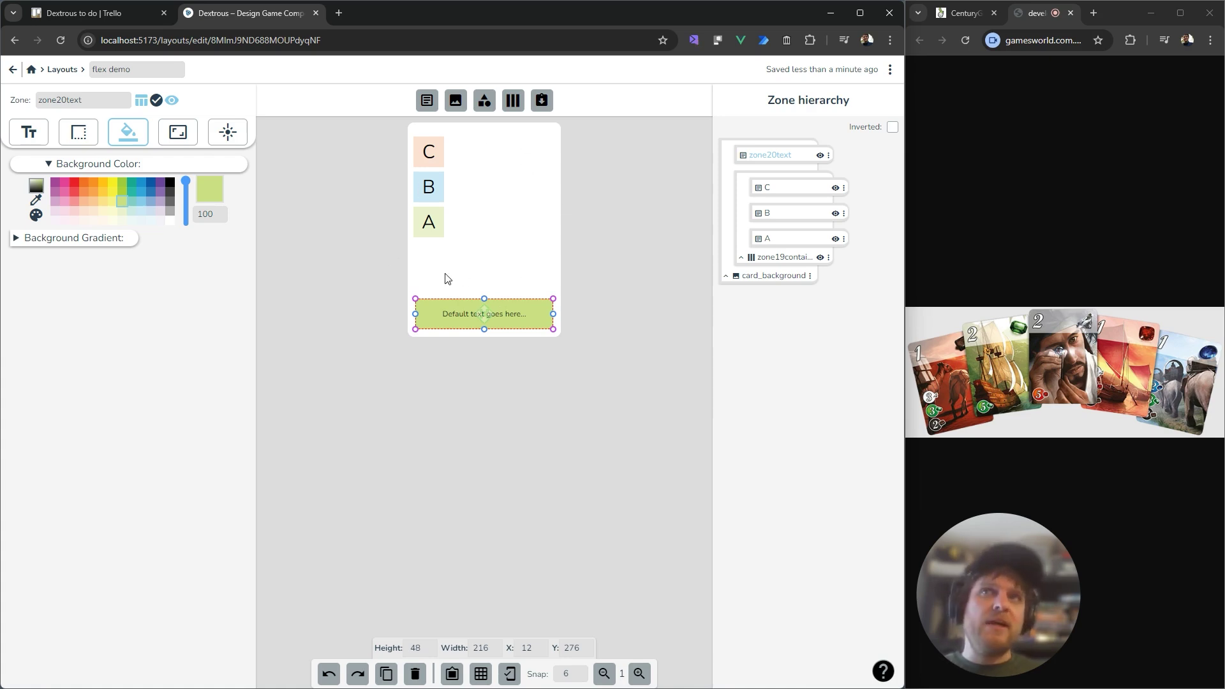
left_click_drag(484, 299, 485, 291)
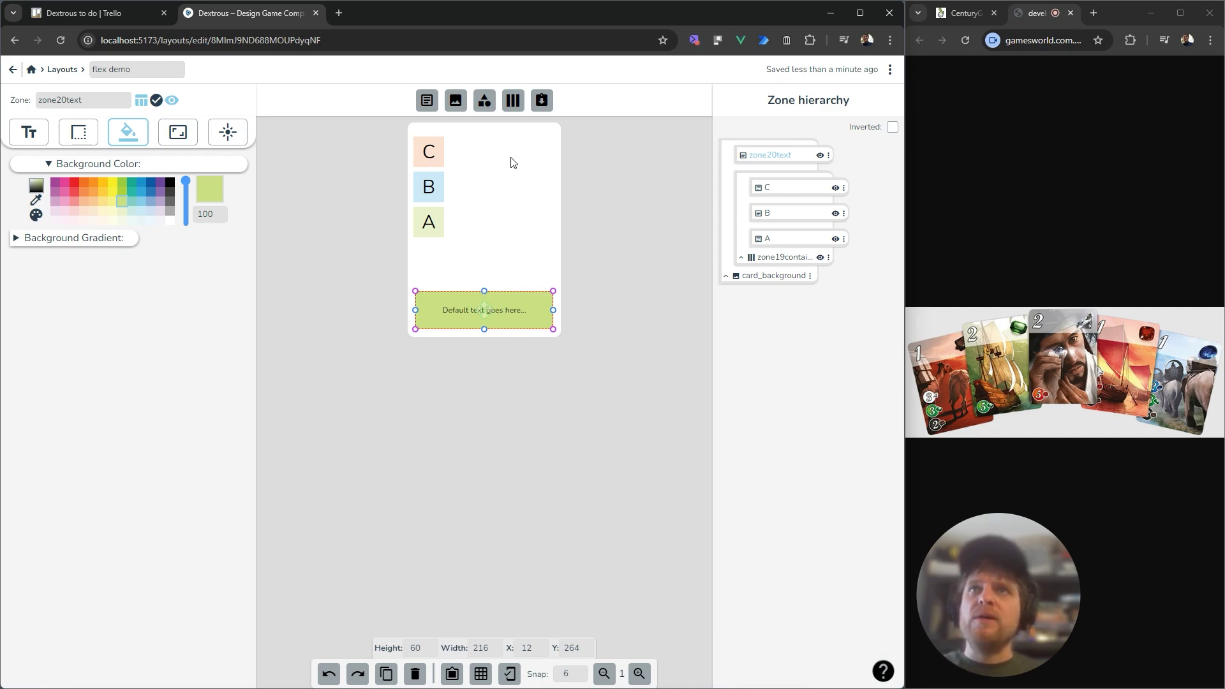
Add a second container directly above the green text zone, 216 wide and 96 high at X 12, Y 168
left_click(519, 102)
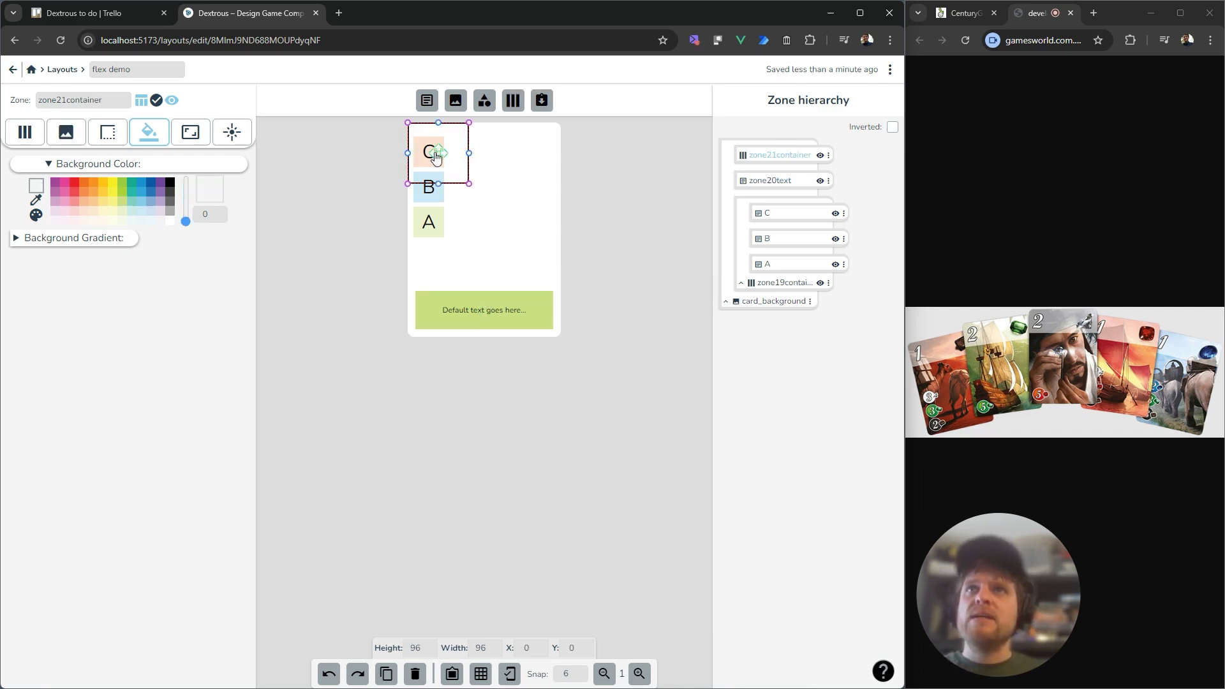
left_click_drag(429, 153, 555, 258)
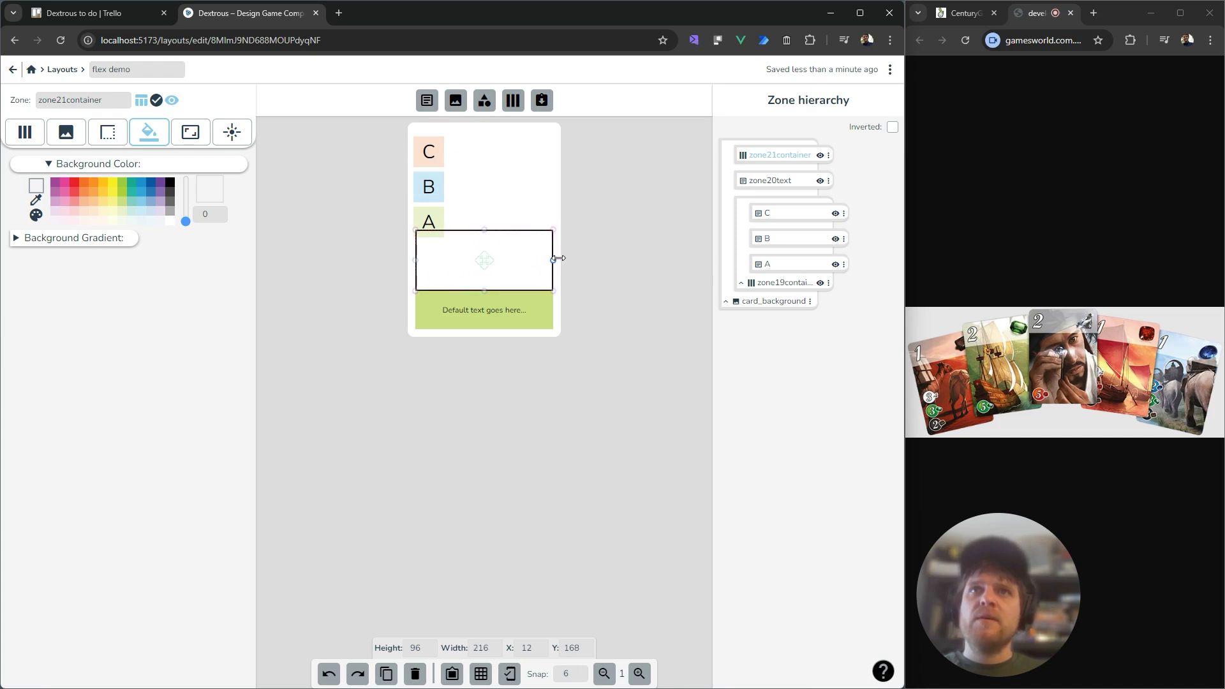
Rename the green text zone as ability
left_click(504, 316)
double_click(770, 182)
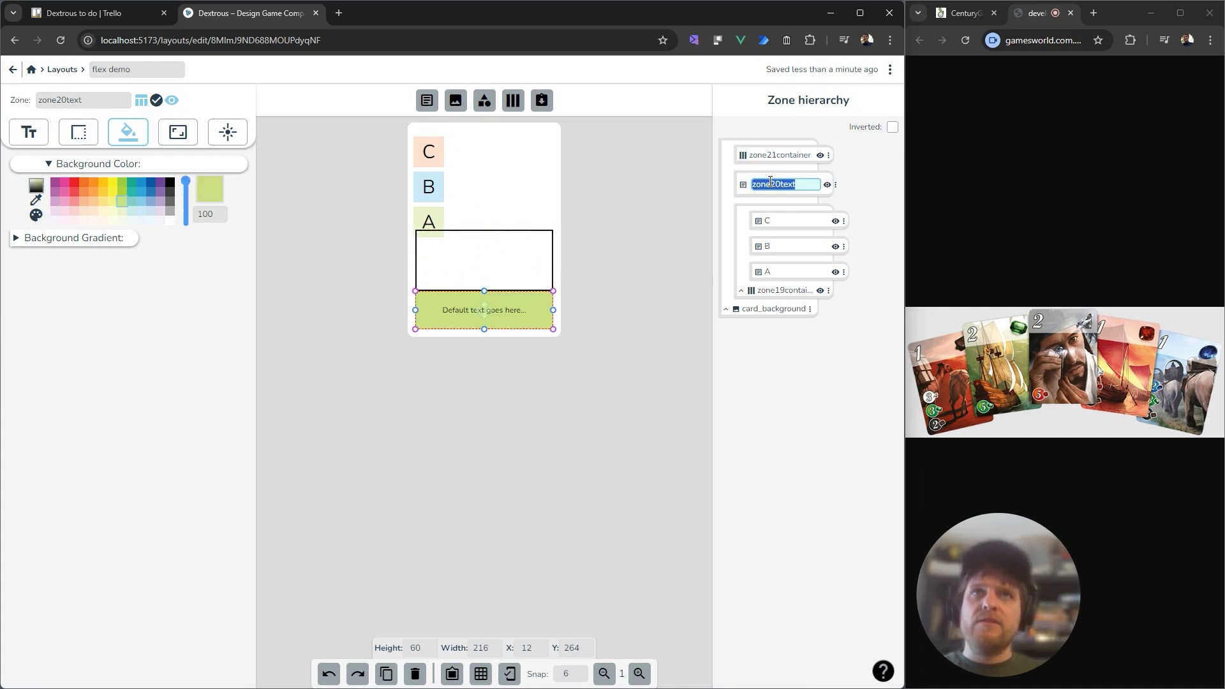
type("abili")
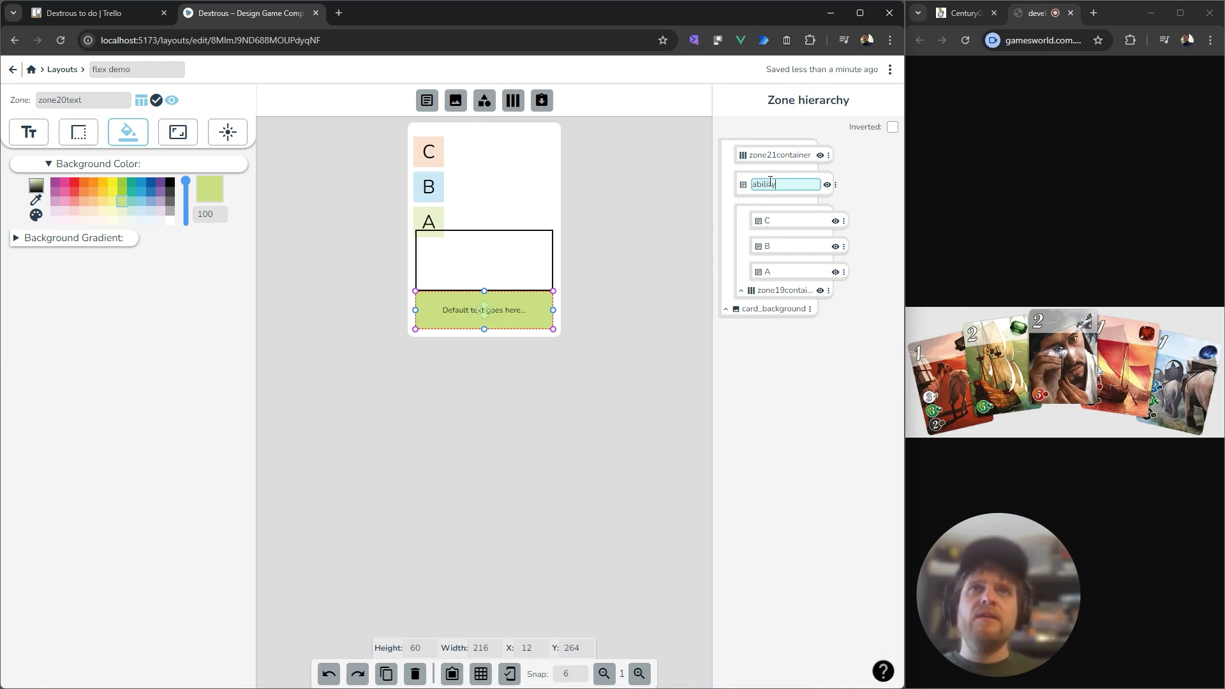
type("ty")
key("Return")
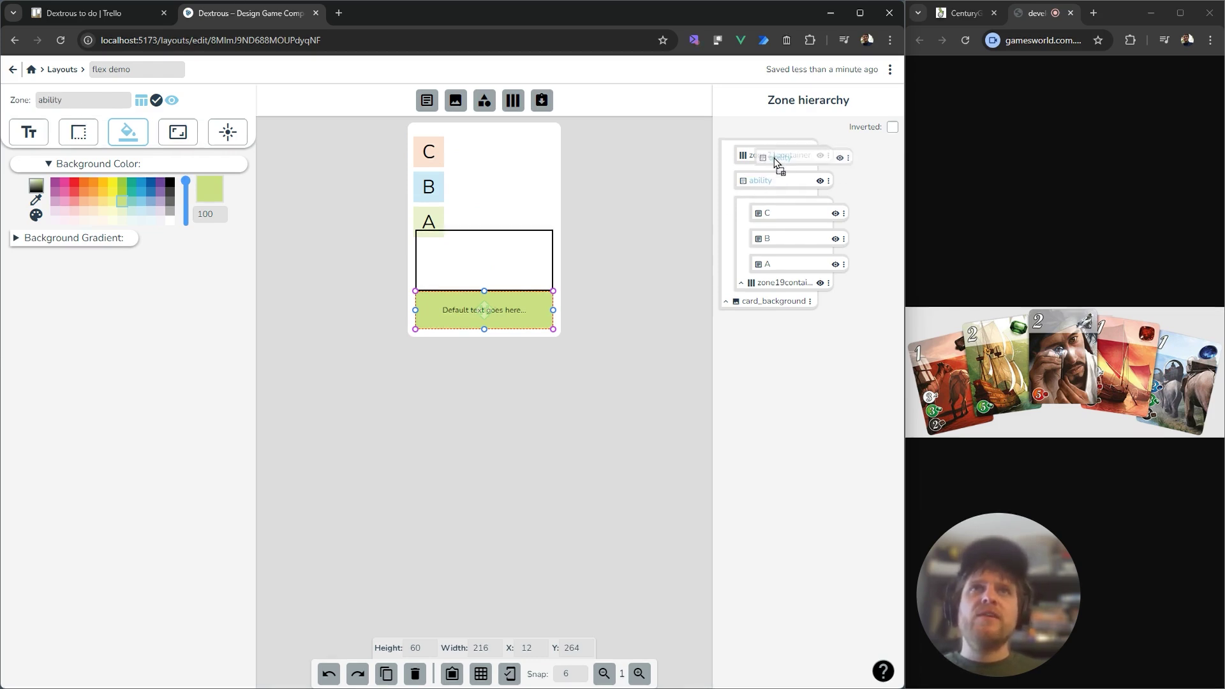
Nest the ability zone in the new container and move that container down near the card's lower edge
left_click_drag(776, 160, 775, 162)
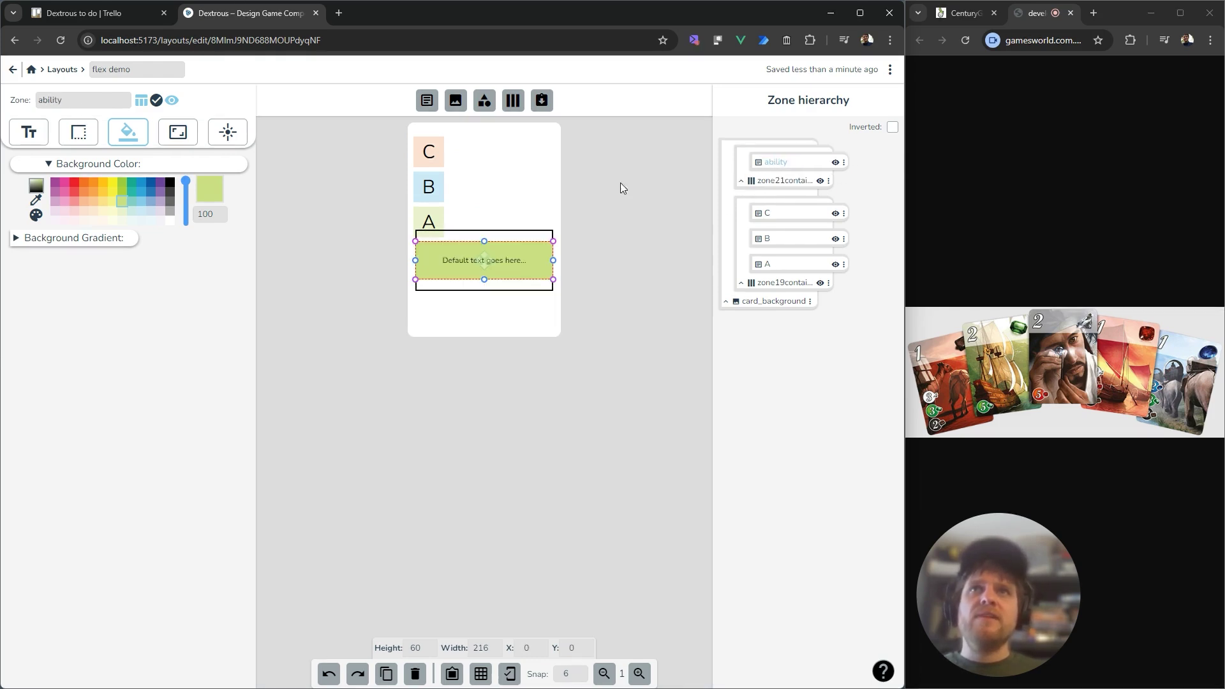
left_click(513, 236)
left_click_drag(487, 261, 486, 301)
Replace the ability zone's default text with "lots of text"
left_click(522, 292)
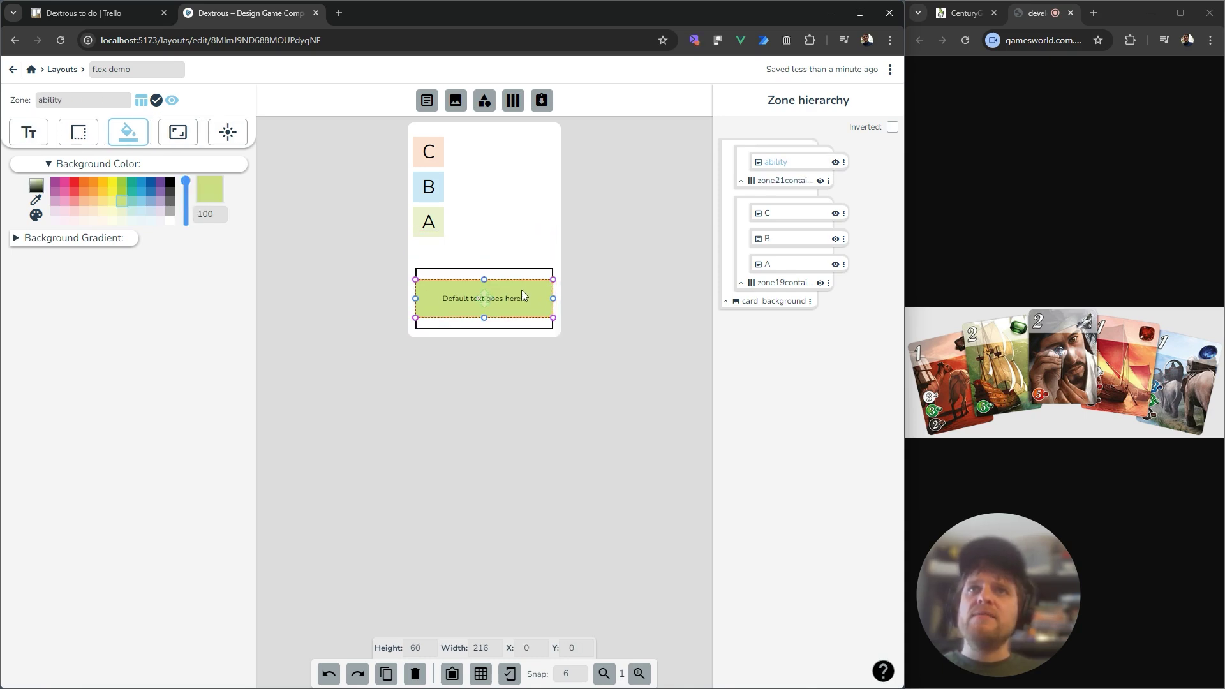
left_click(34, 134)
triple_click(137, 189)
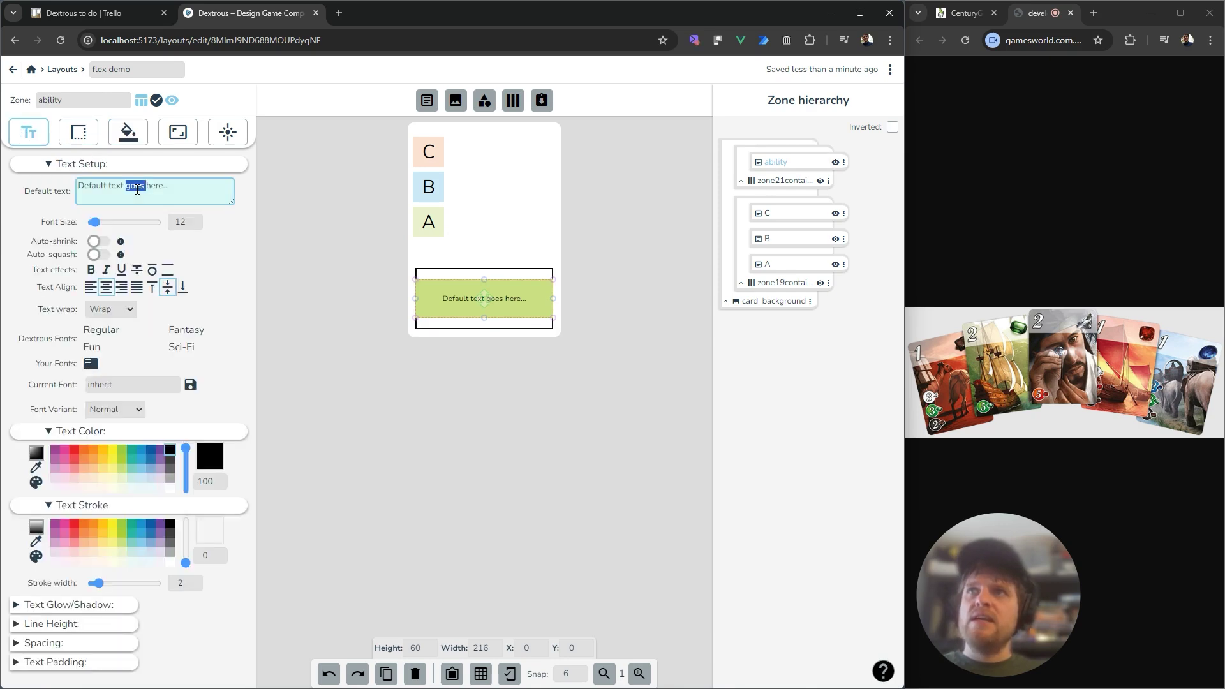
key("BackSpace")
type("lots of")
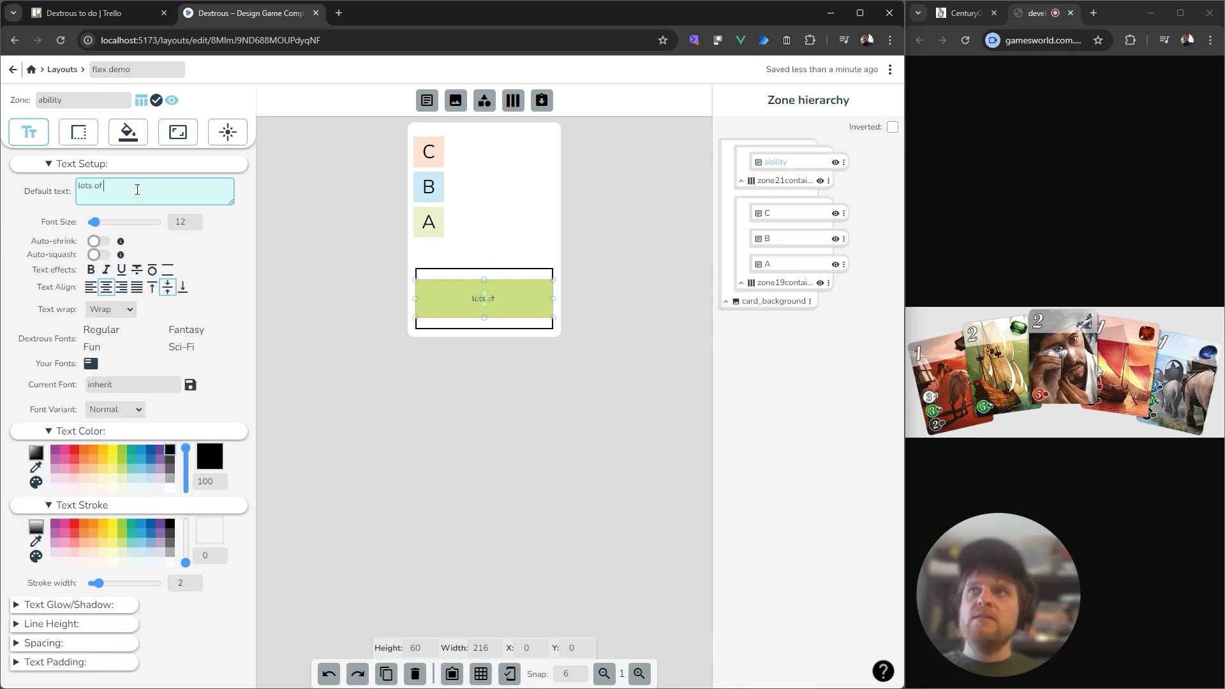
type(" text")
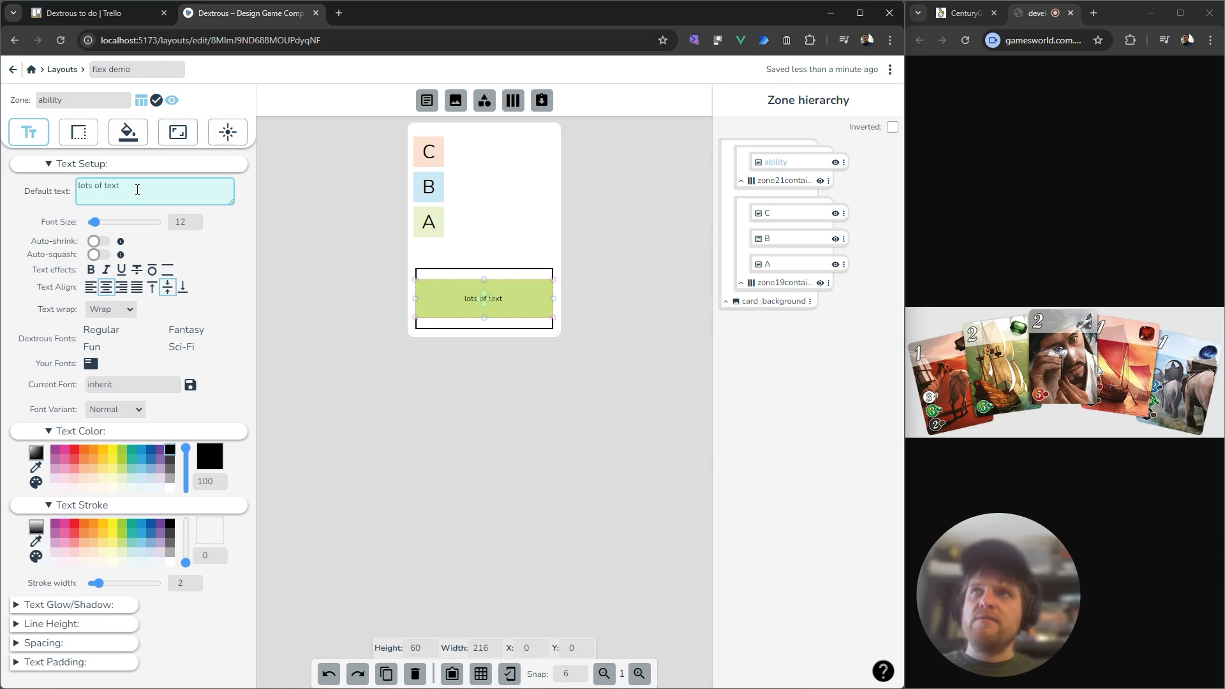
Lengthen the ability zone's default text to several lines by repeating copies of "lots of text"
key("ctrl+a")
key("ctrl+c")
left_click(147, 187)
key("ctrl+v")
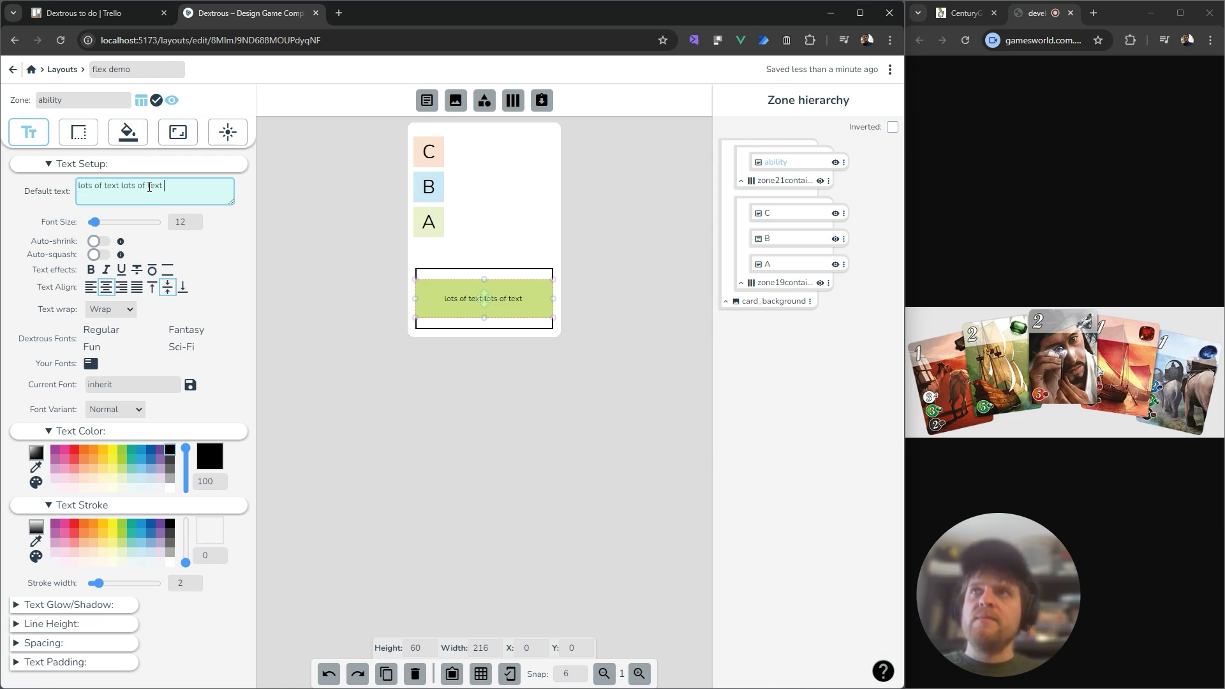
key("ctrl+v")
key("ctrl+v")
key("ctrl+v")
key("ctrl+v")
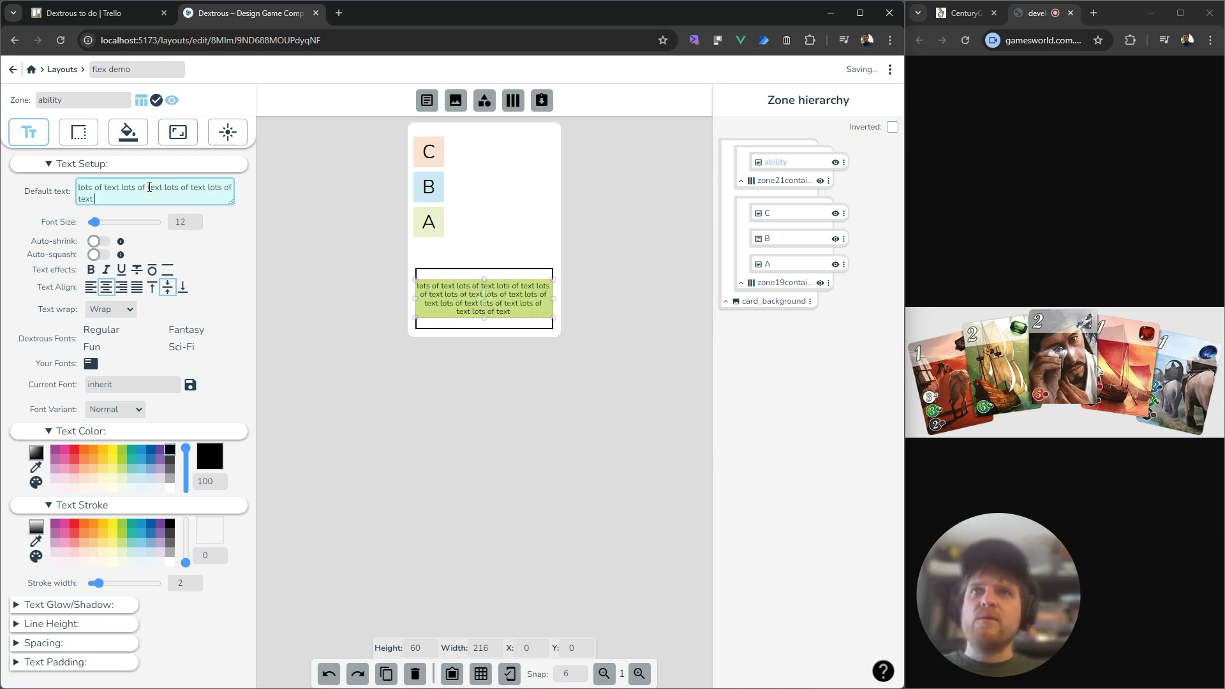
key("ctrl+v")
key("ctrl+v")
key("ctrl+v")
key("ctrl+v")
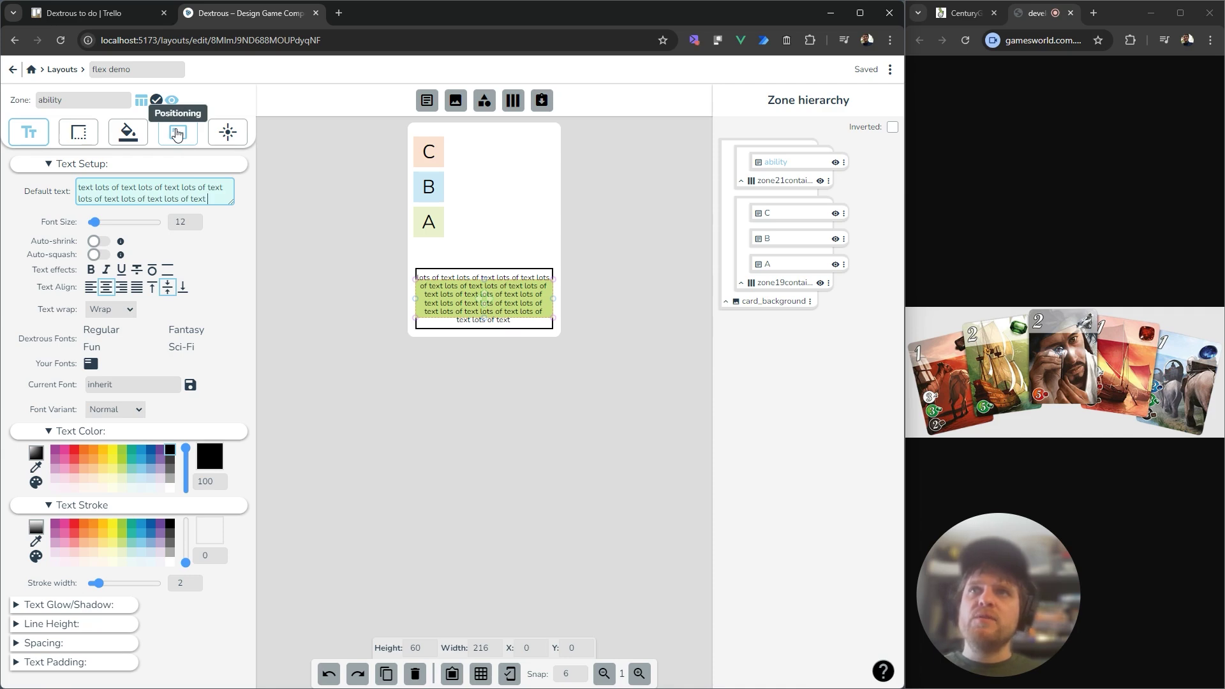
Set the ability zone's height mode to auto
left_click(183, 134)
scroll(159, 347, "down", 5)
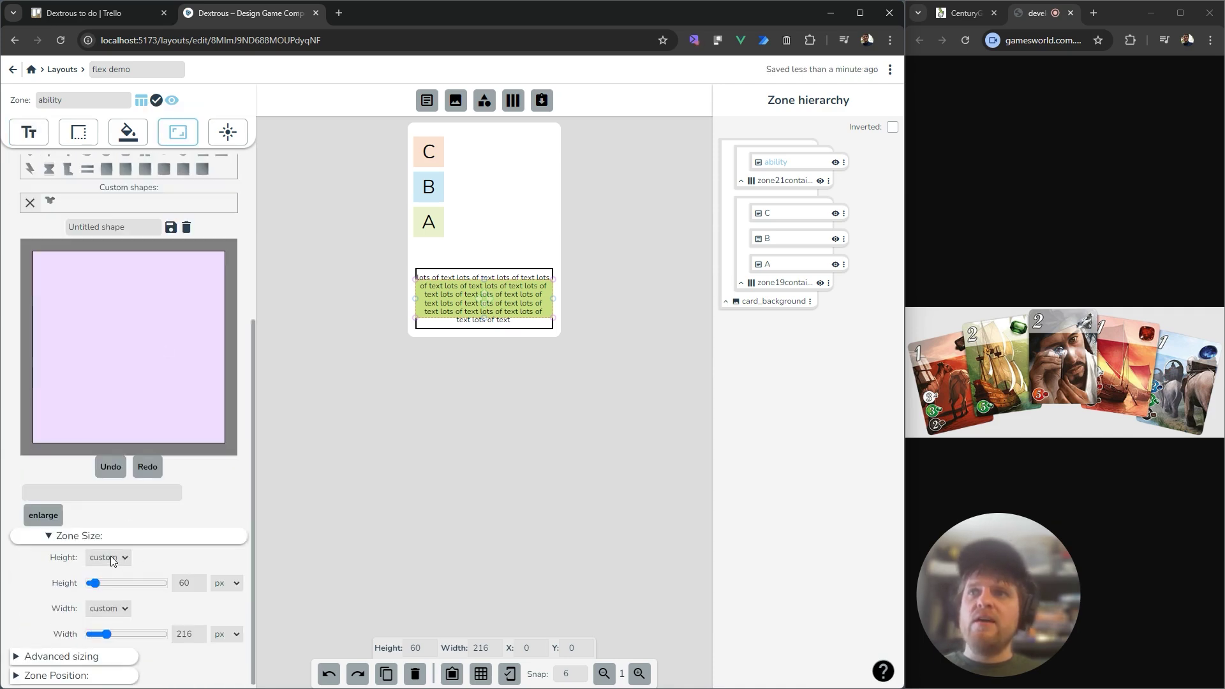
left_click(108, 557)
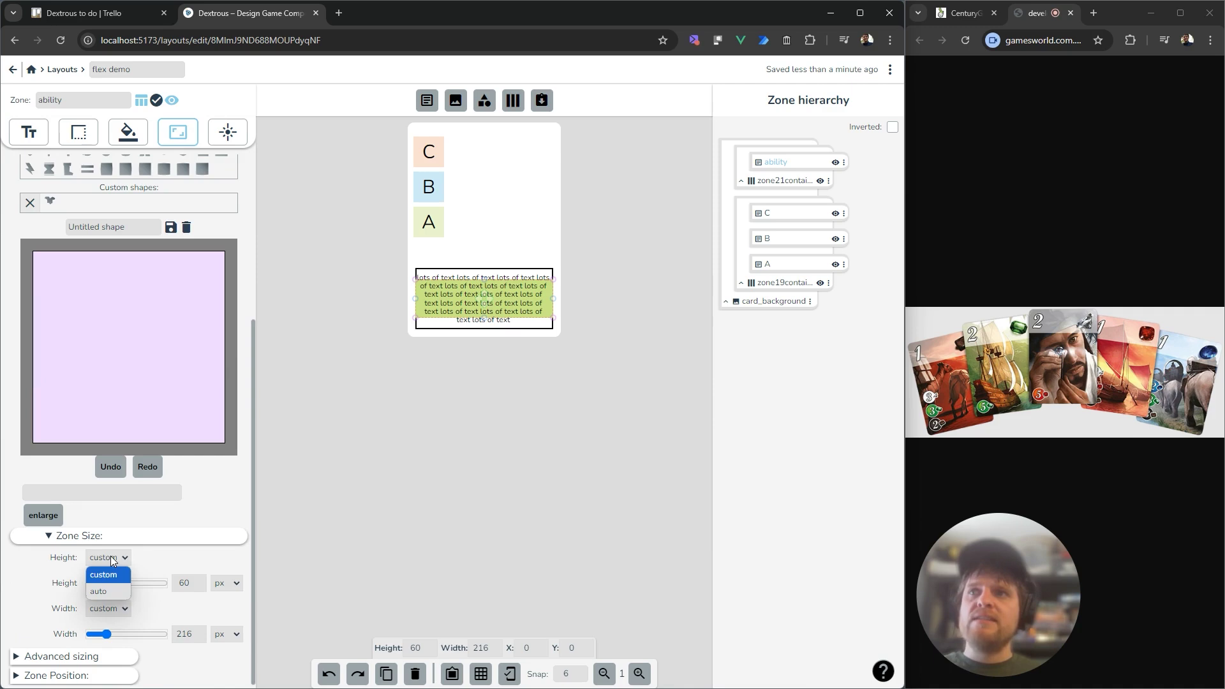
left_click(115, 591)
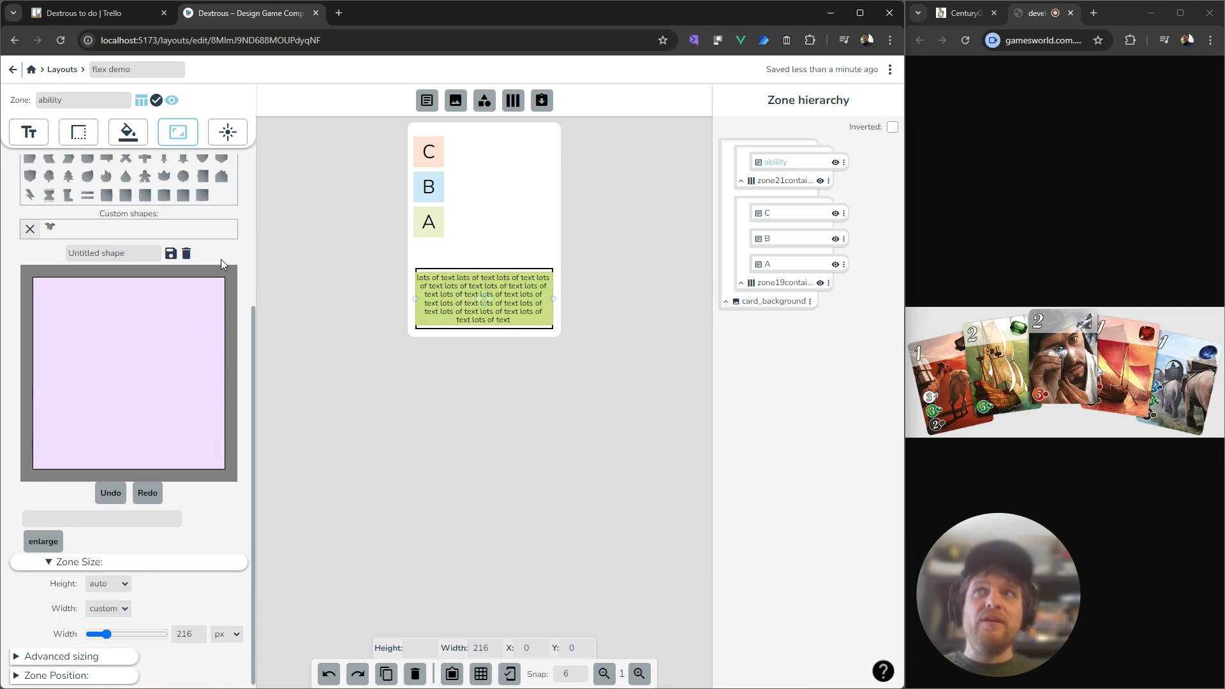
Enlarge the ability zone's default text field and add more repeats of "lots of text" until it fills about nine lines
left_click(29, 132)
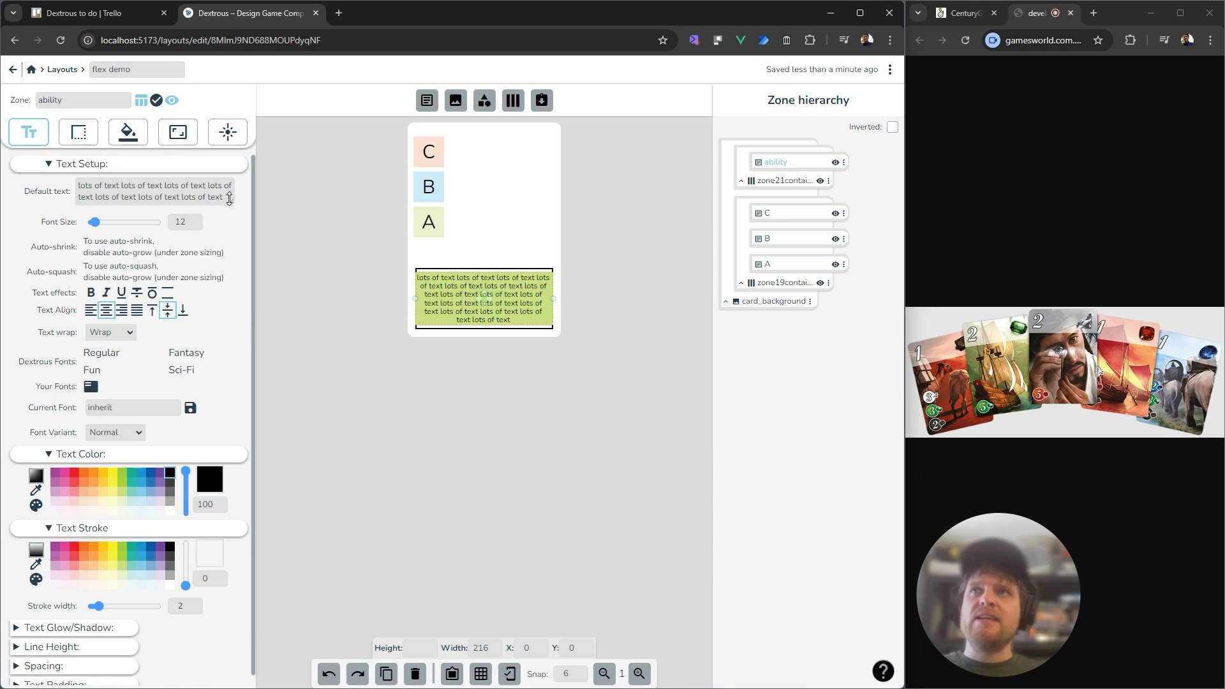
left_click_drag(228, 205, 231, 339)
left_click(208, 237)
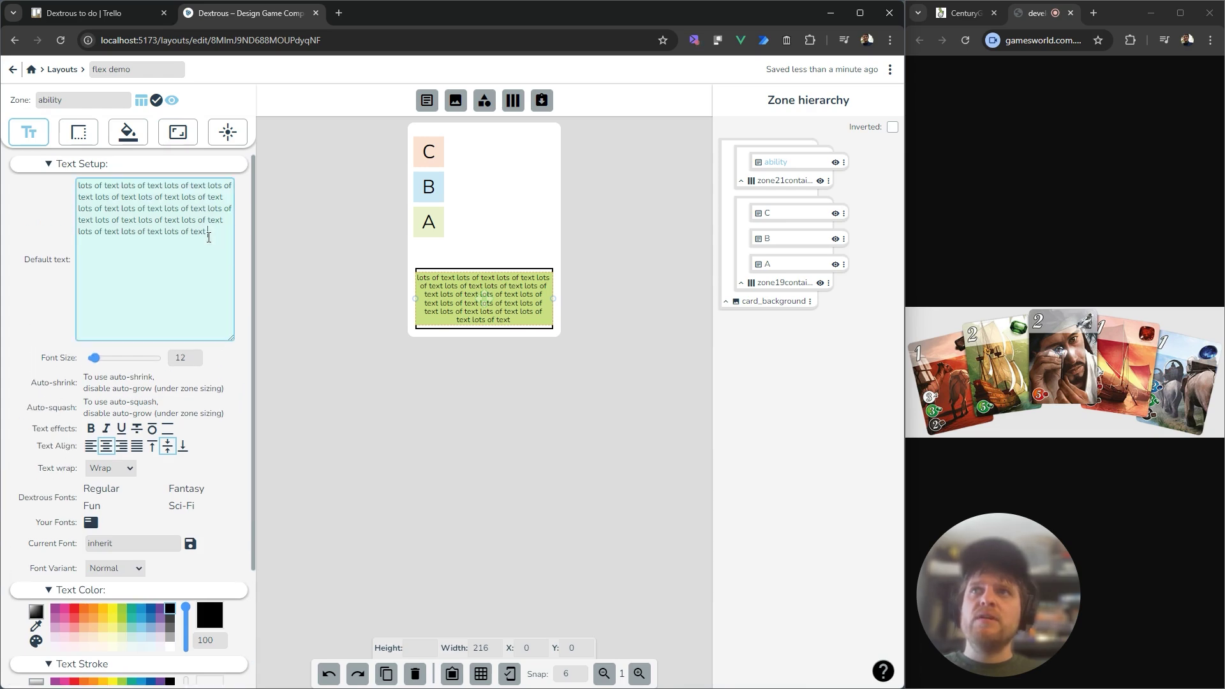
type("lots of text lots of text lots of text lots of text lots of text lots of text ")
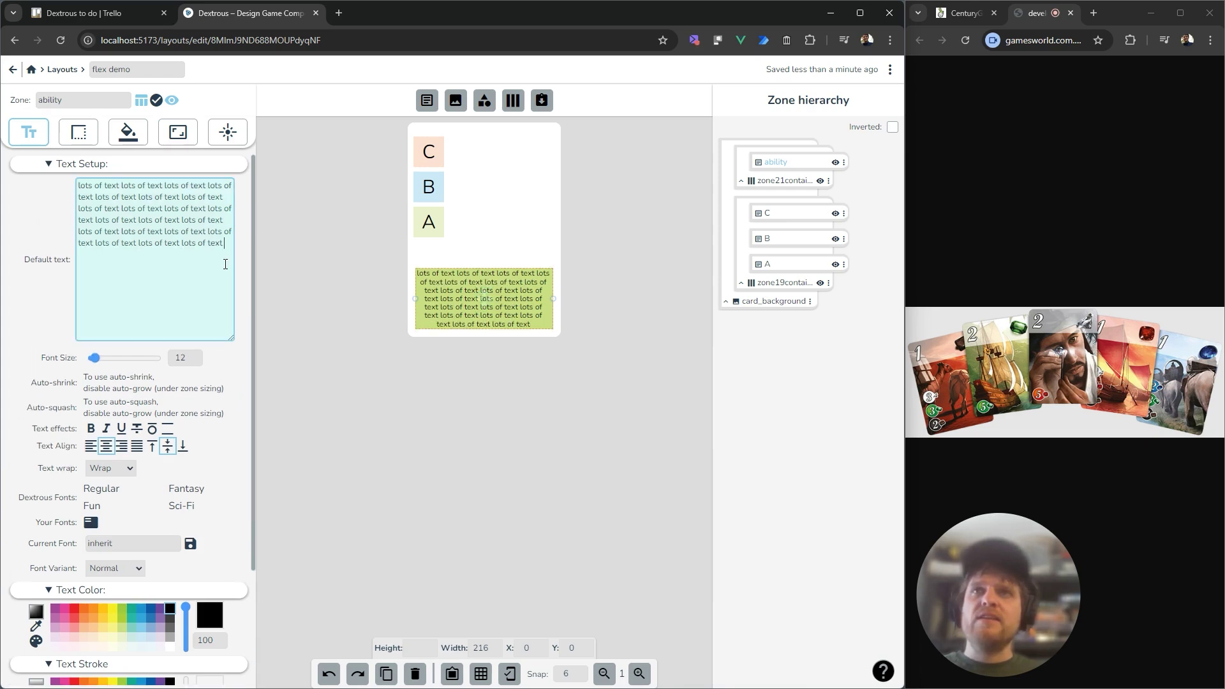
type("lots of text lots of text lots of text lots of text")
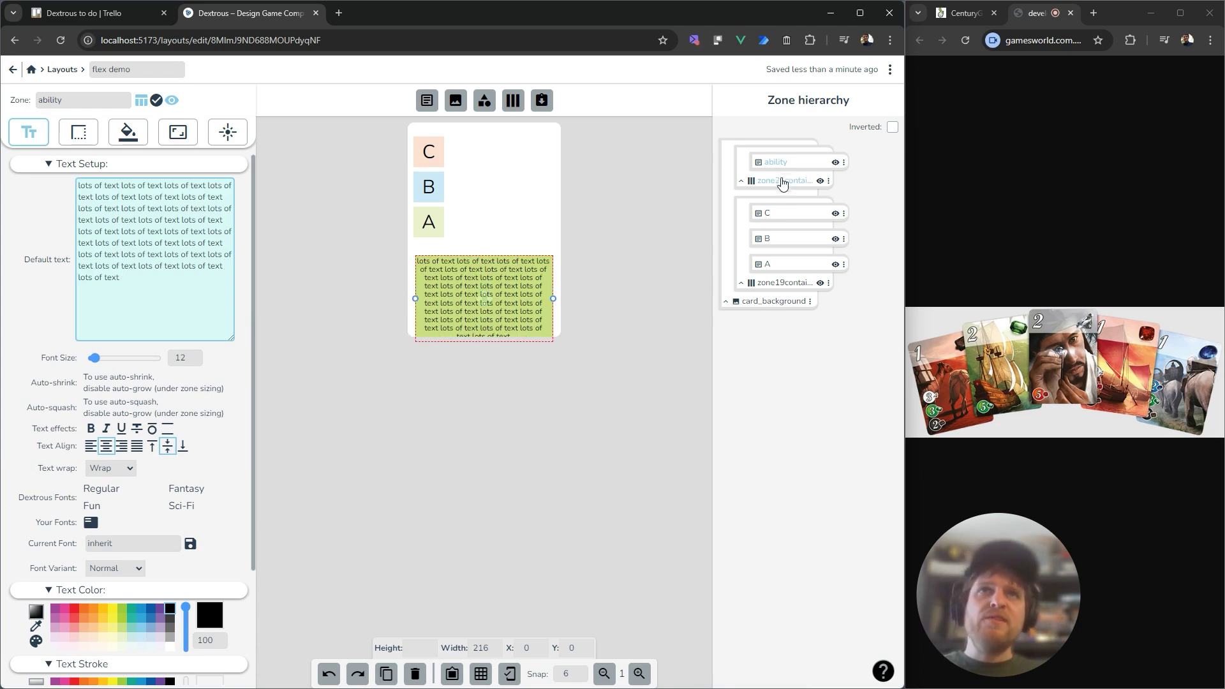
Move the ability zone's container up to Y 138 and back down to Y 228
left_click(783, 180)
left_click_drag(485, 298, 485, 241)
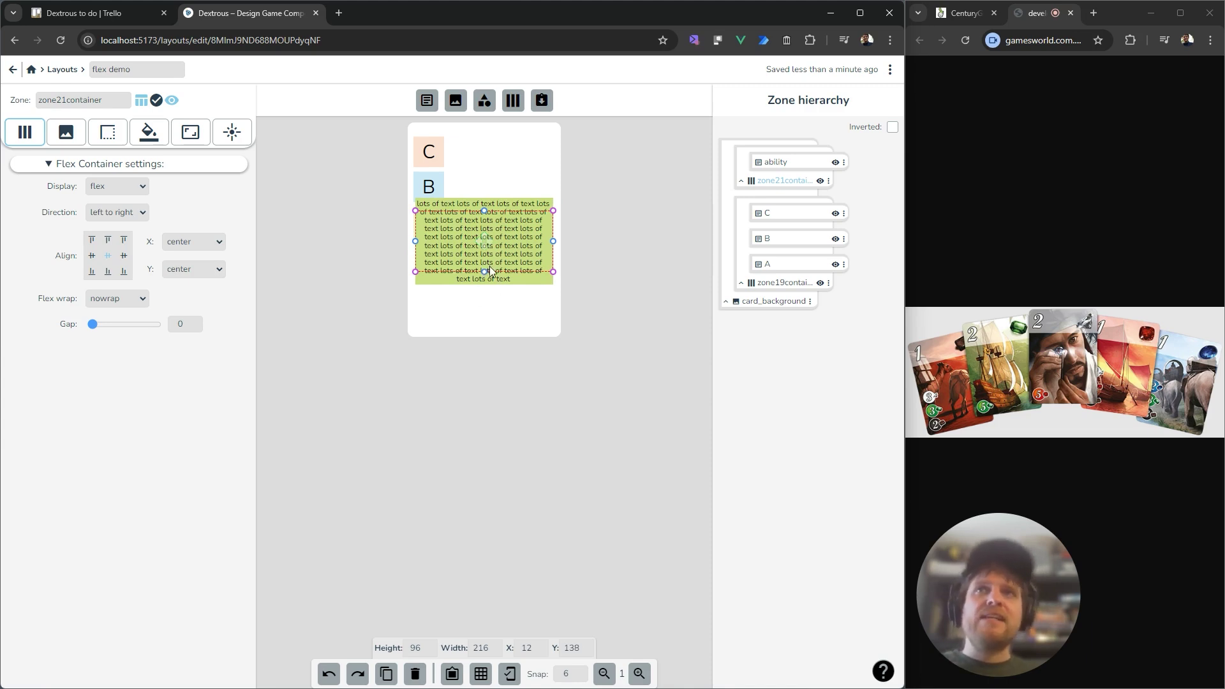
left_click_drag(484, 244, 484, 302)
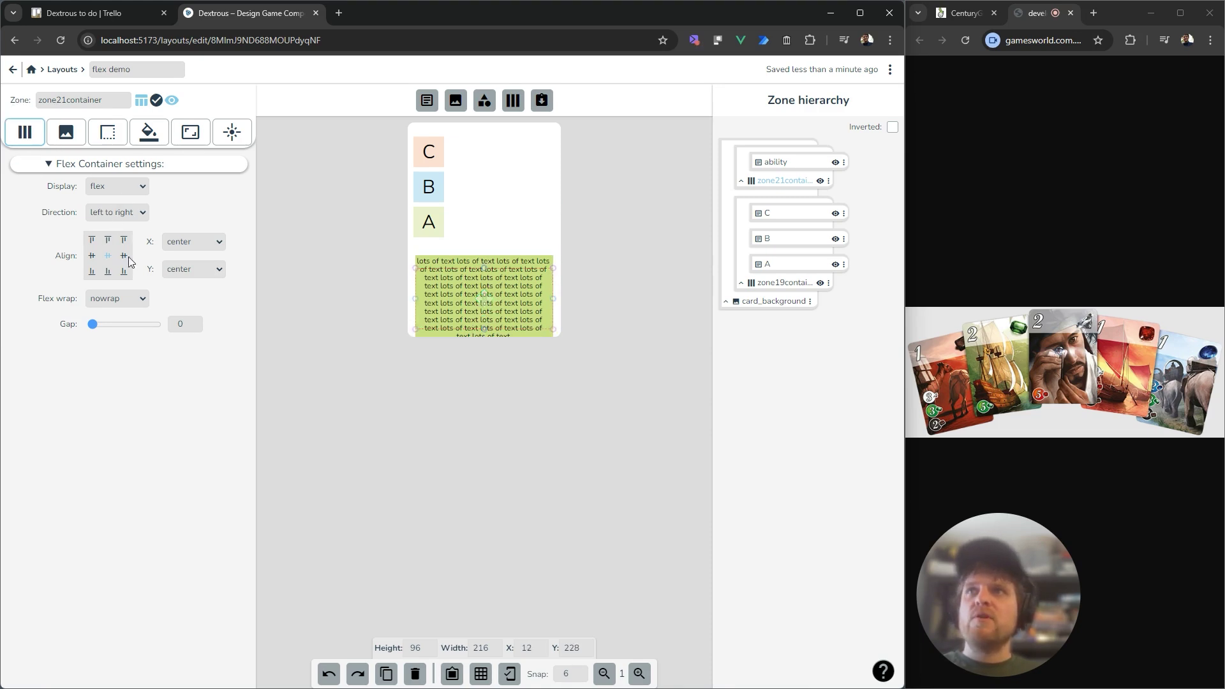
Set the ability container's direction to bottom to top and align its contents center horizontally and bottom vertically
left_click(132, 214)
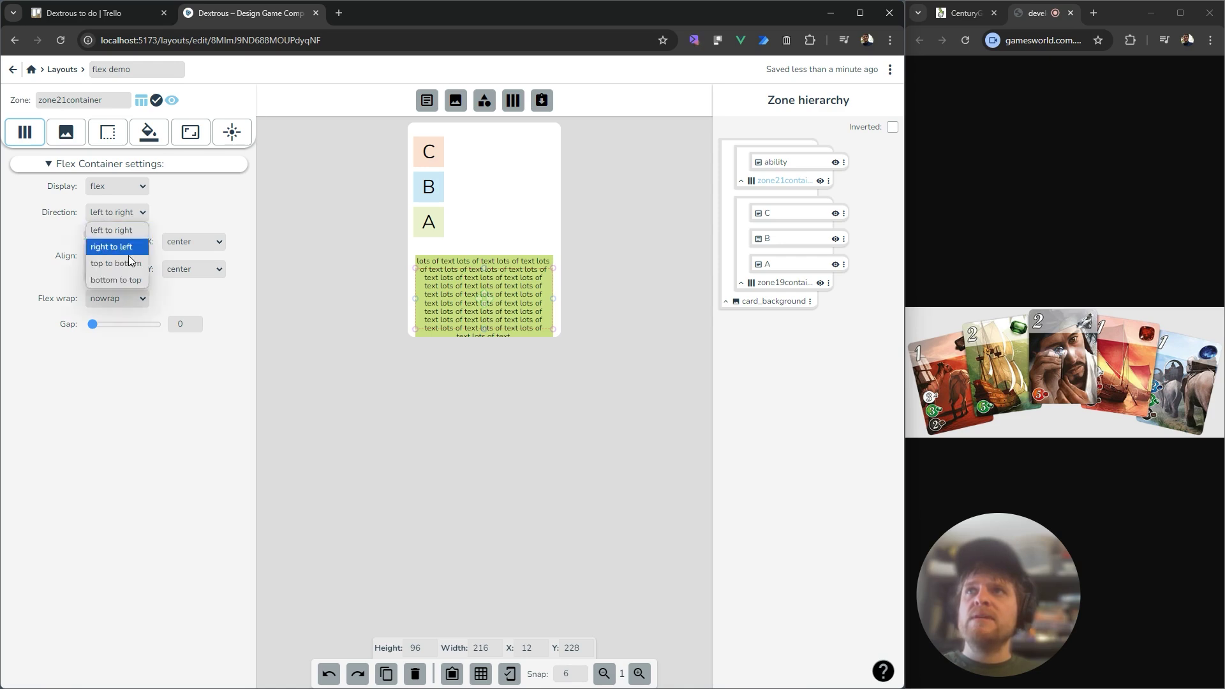
left_click(129, 282)
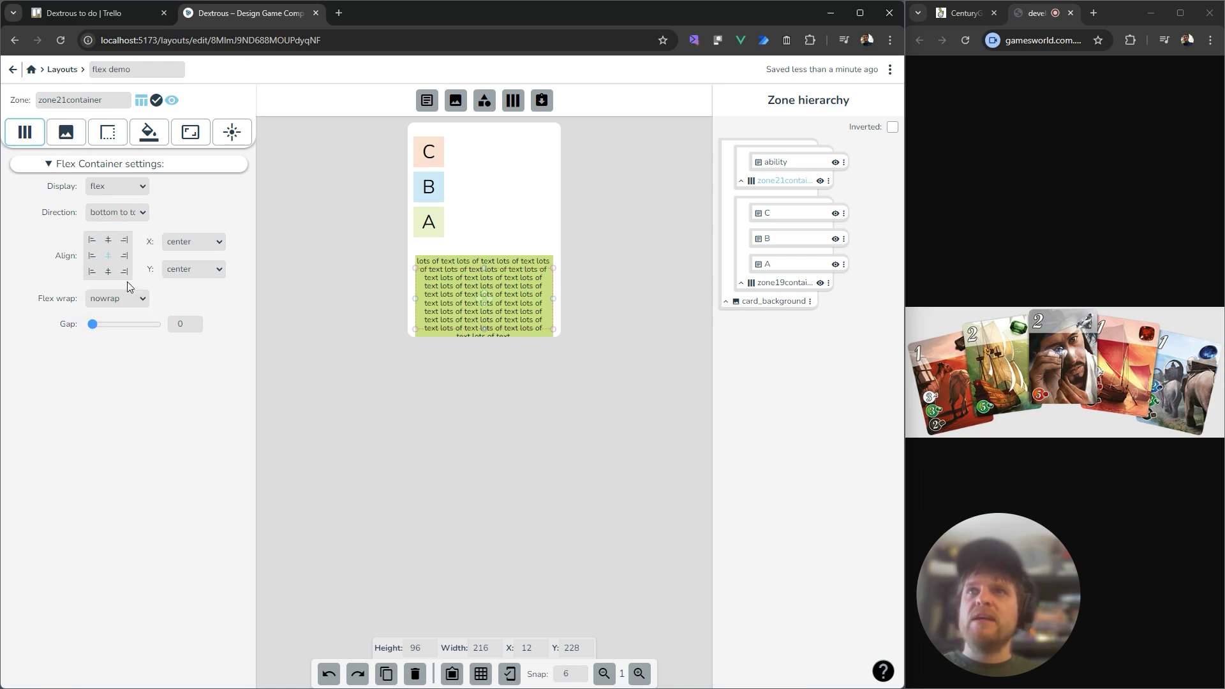
left_click(108, 279)
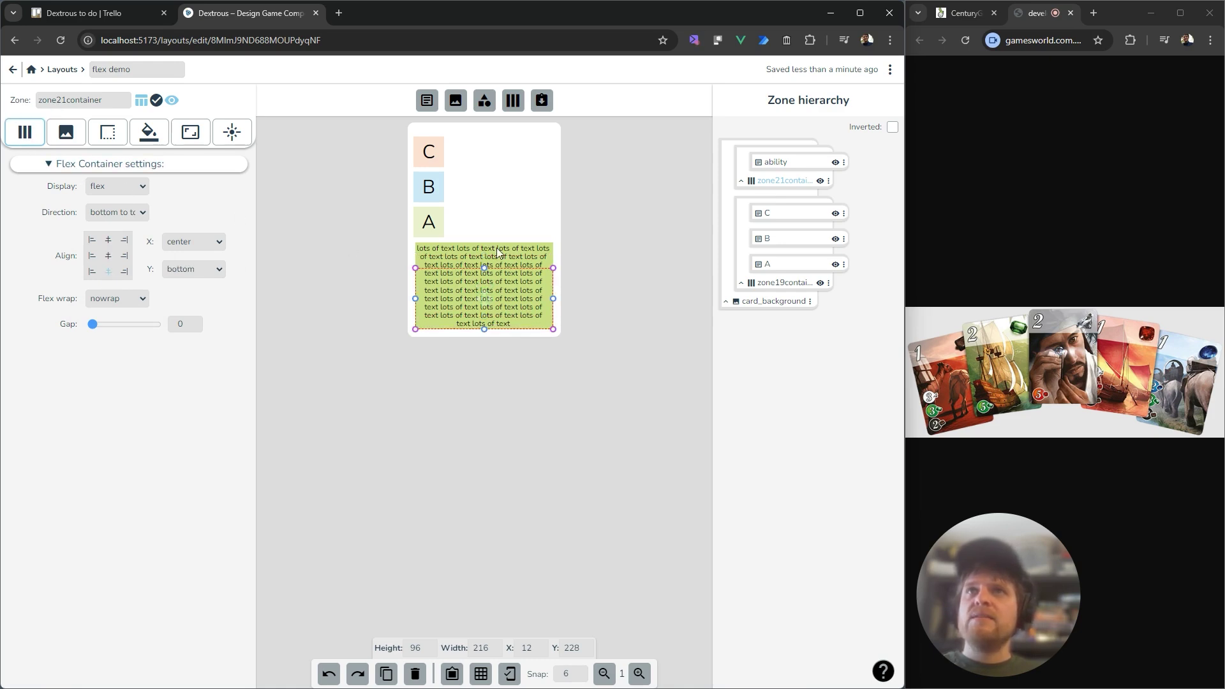
Enlarge the ability zone's default text field and cut its text down to about three and a half lines
left_click(780, 162)
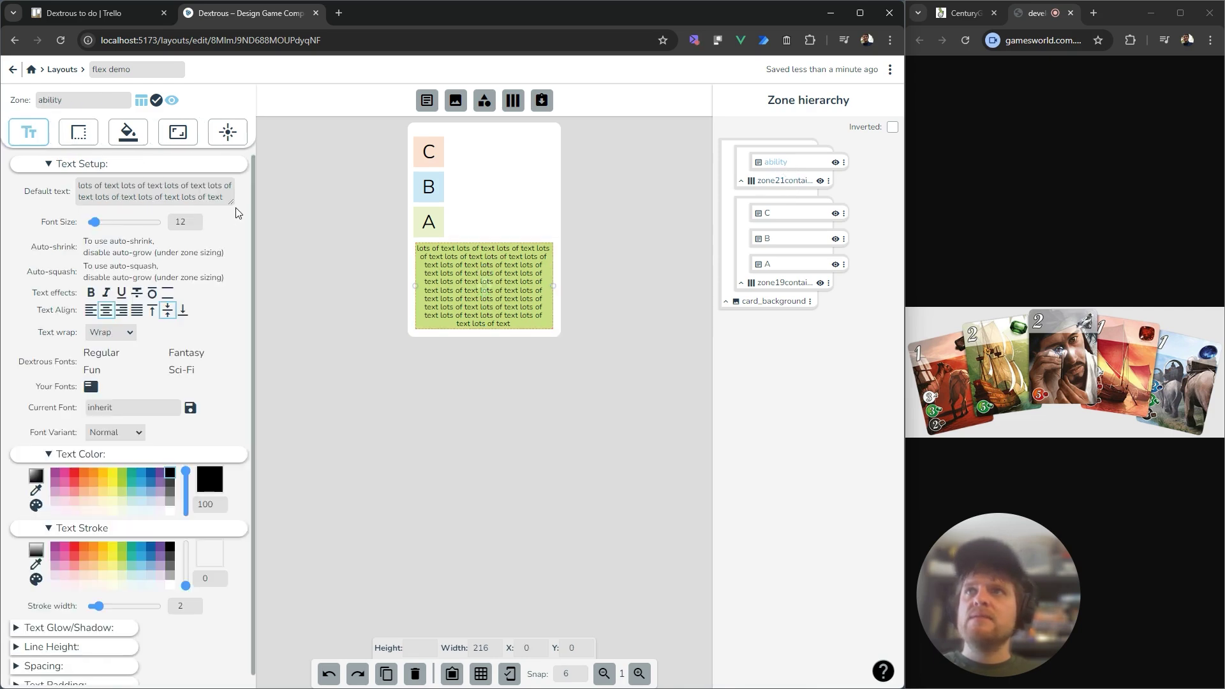
left_click_drag(232, 203, 226, 297)
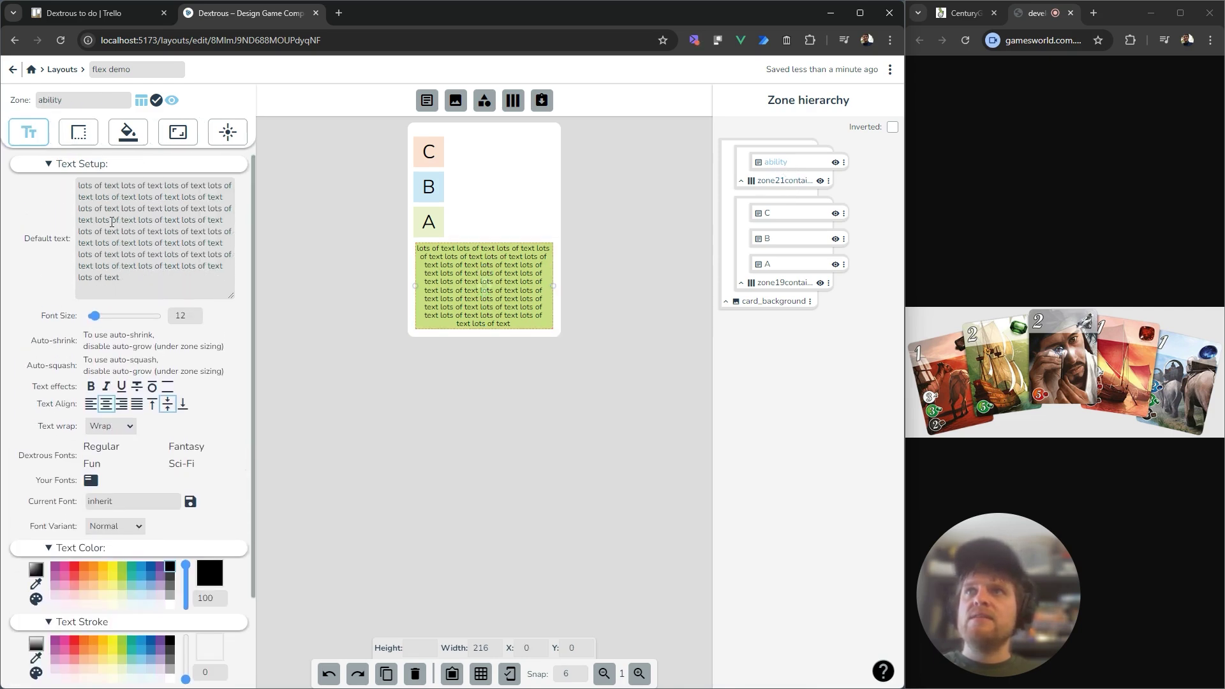
left_click_drag(112, 221, 146, 281)
key("BackSpace")
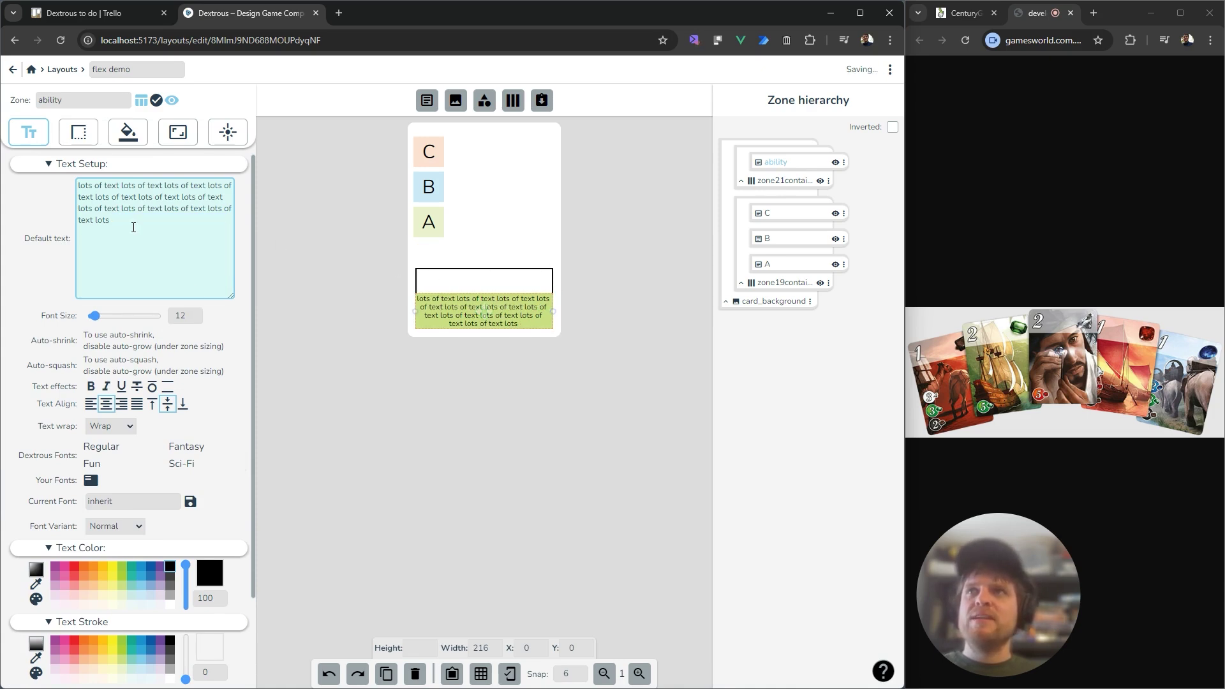
Paste more copied text into the ability zone's default text and trim it back to about three and a half lines
key("ctrl+v")
key("ctrl+v")
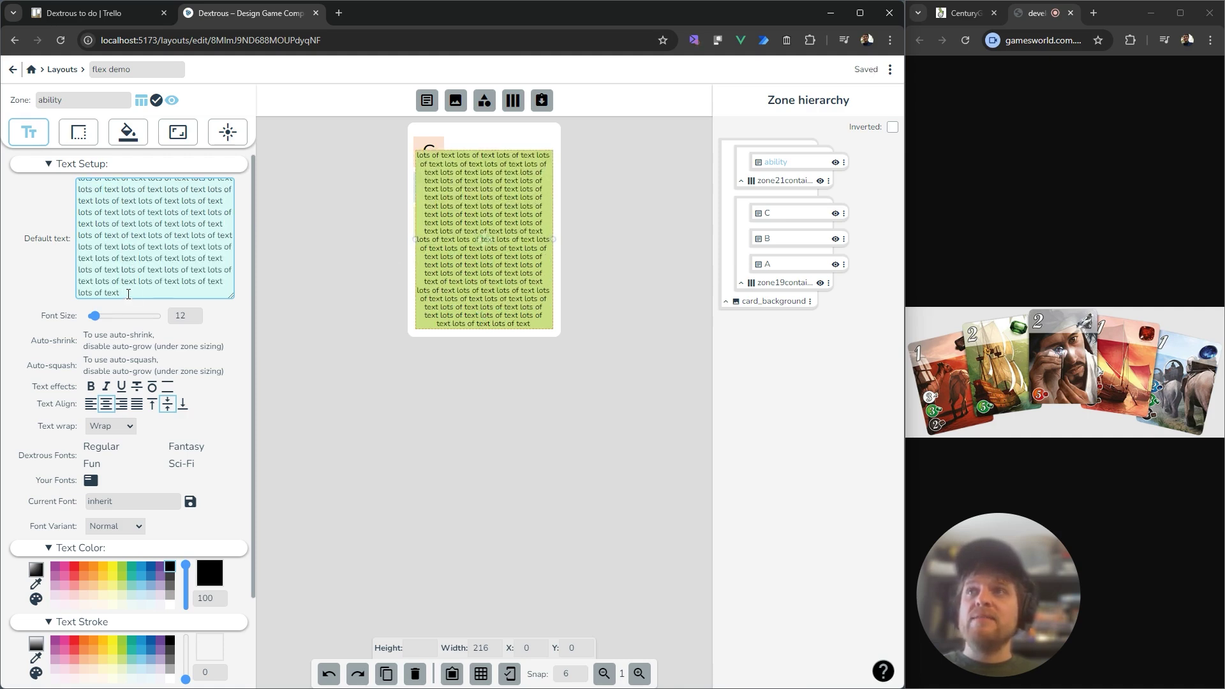
left_click_drag(128, 294, 73, 231)
key("BackSpace")
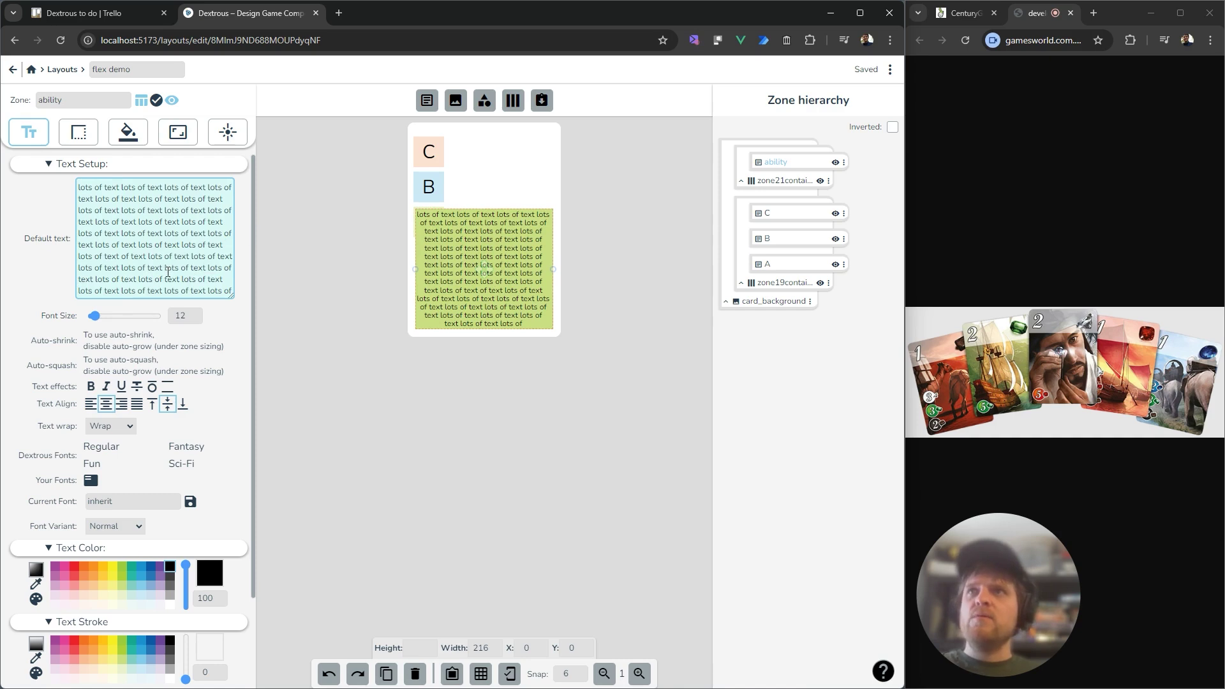
left_click_drag(145, 234, 240, 300)
key("BackSpace")
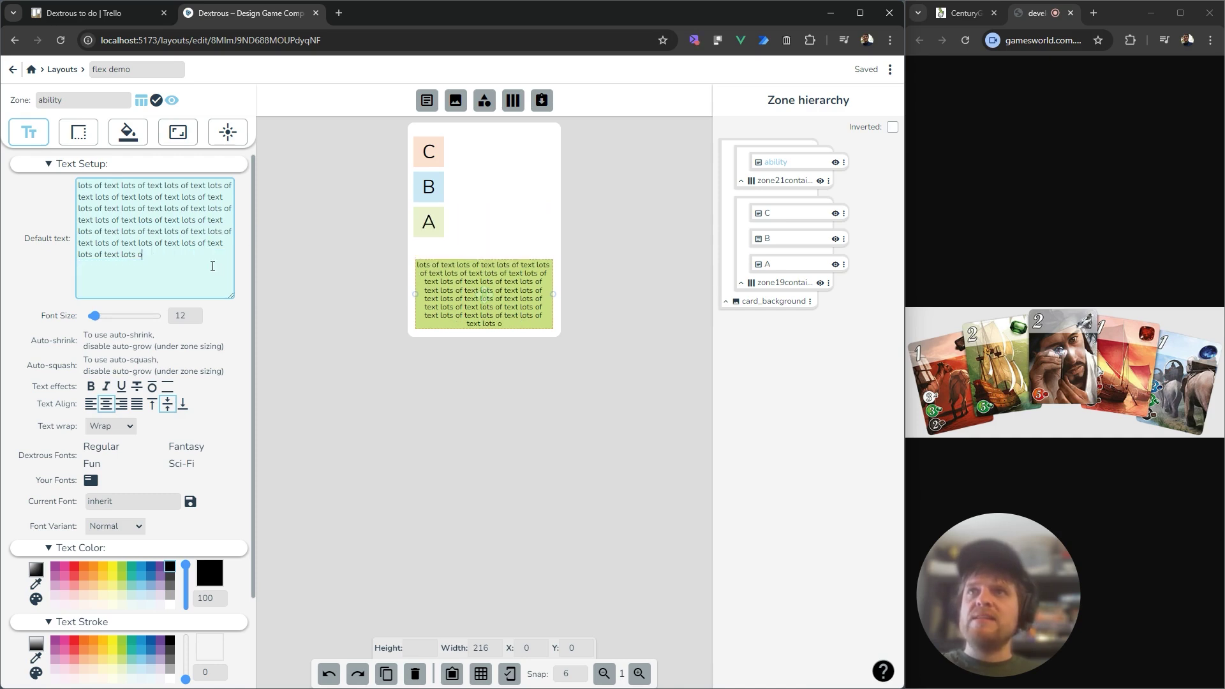
left_click_drag(128, 220, 177, 275)
key("BackSpace")
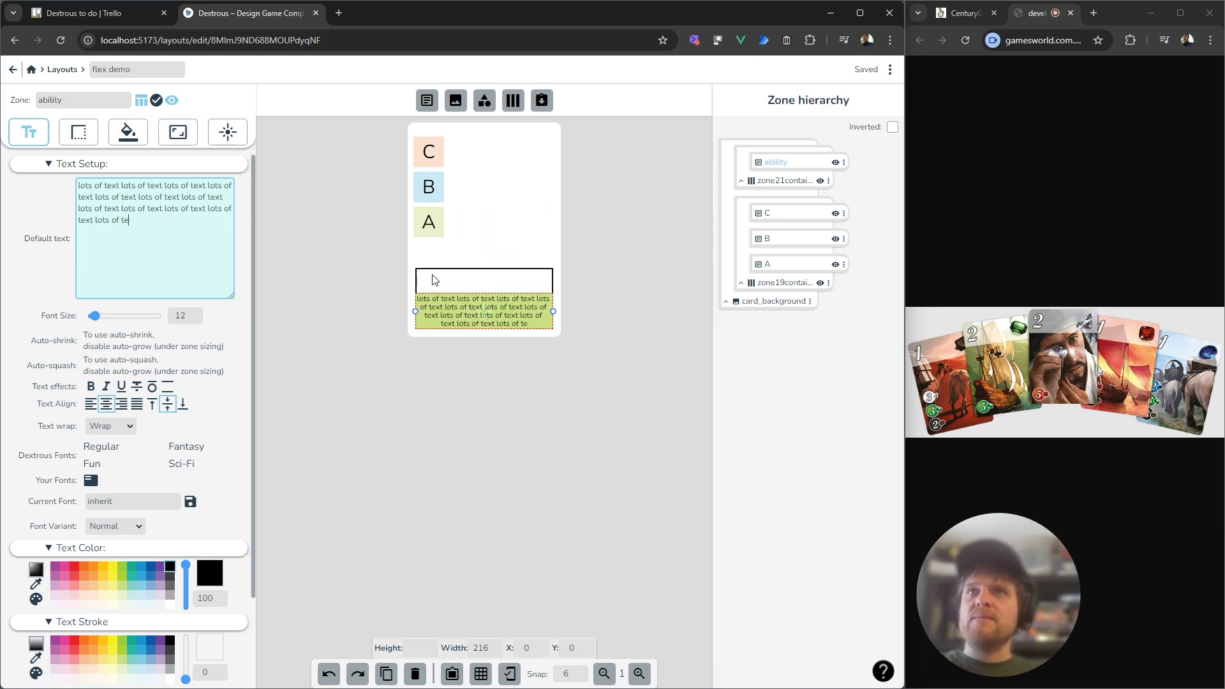
Set the border width of the ability zone's container to 0
left_click(438, 279)
left_click(114, 141)
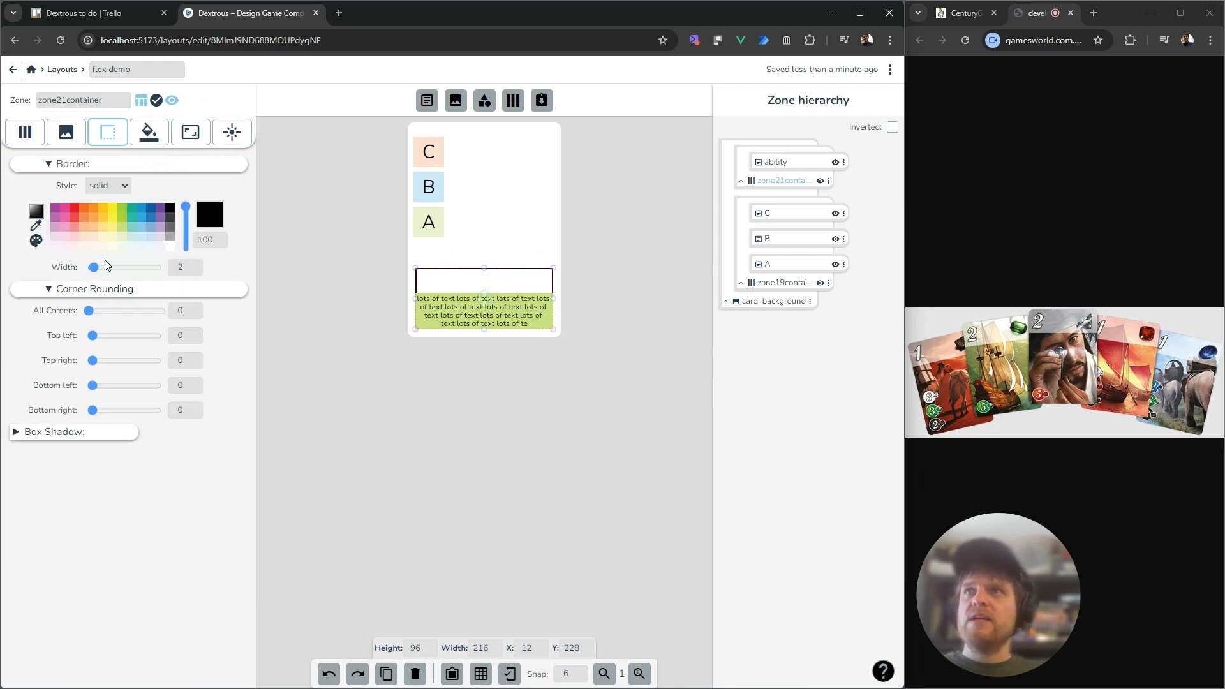
left_click_drag(93, 267, 67, 269)
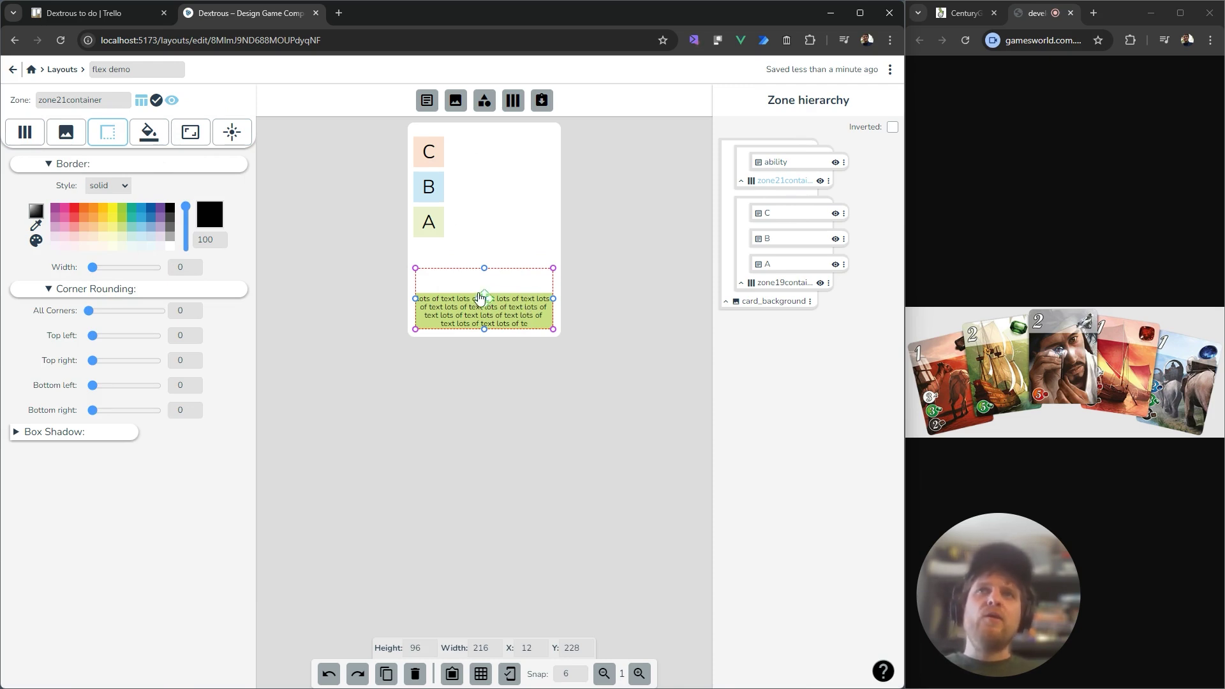
Add an image zone, resize it to 54 by 54 and place it above the ability text at X 36, Y 204
left_click(434, 312)
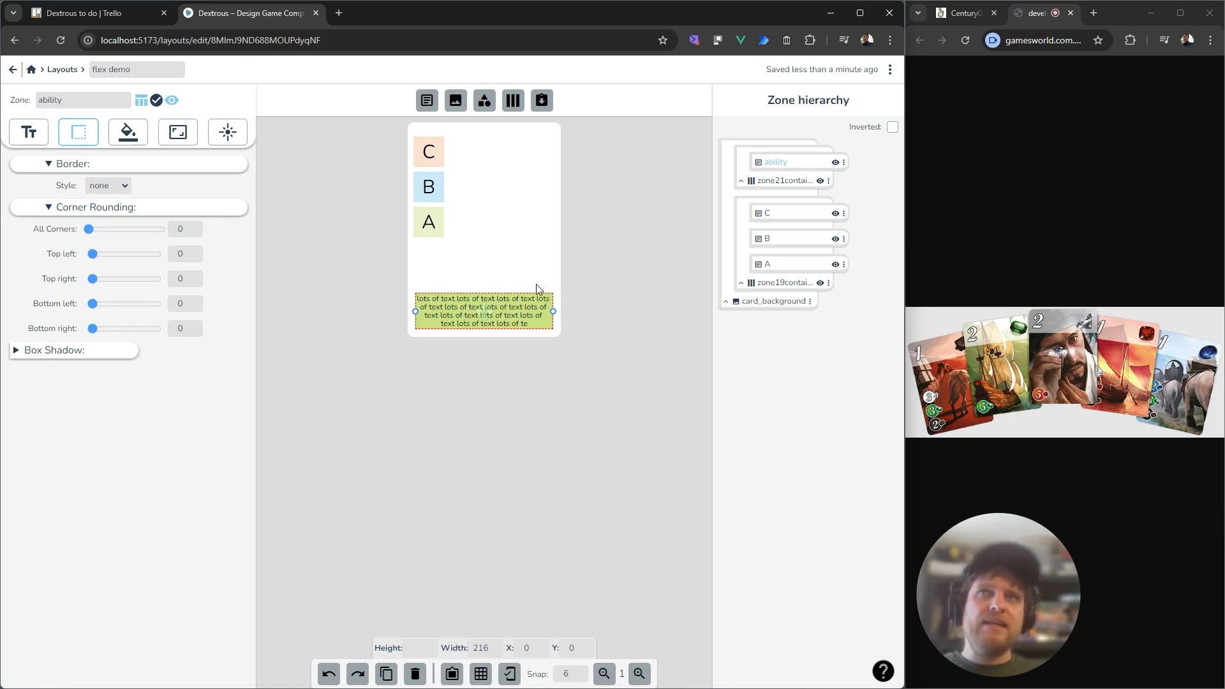
left_click(456, 101)
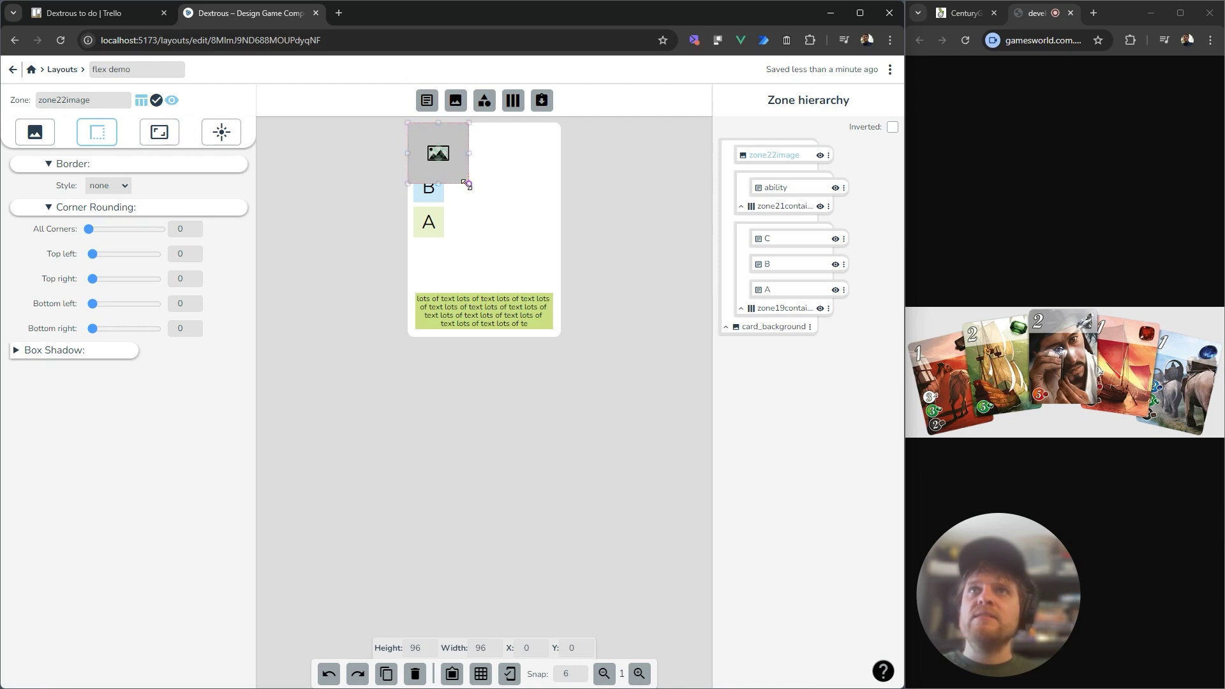
left_click_drag(466, 185, 436, 263)
Assign the blue diamond image from the tutorials folder to the new image zone and move it to X 24, Y 210
left_click(37, 132)
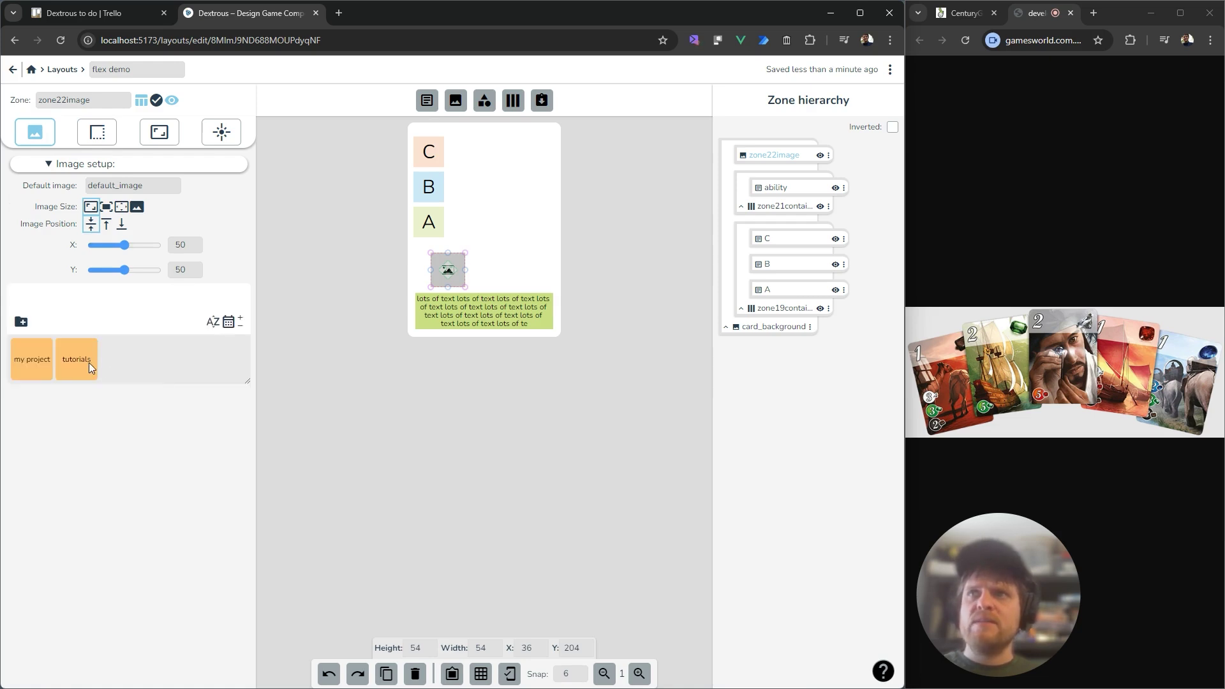
left_click(86, 362)
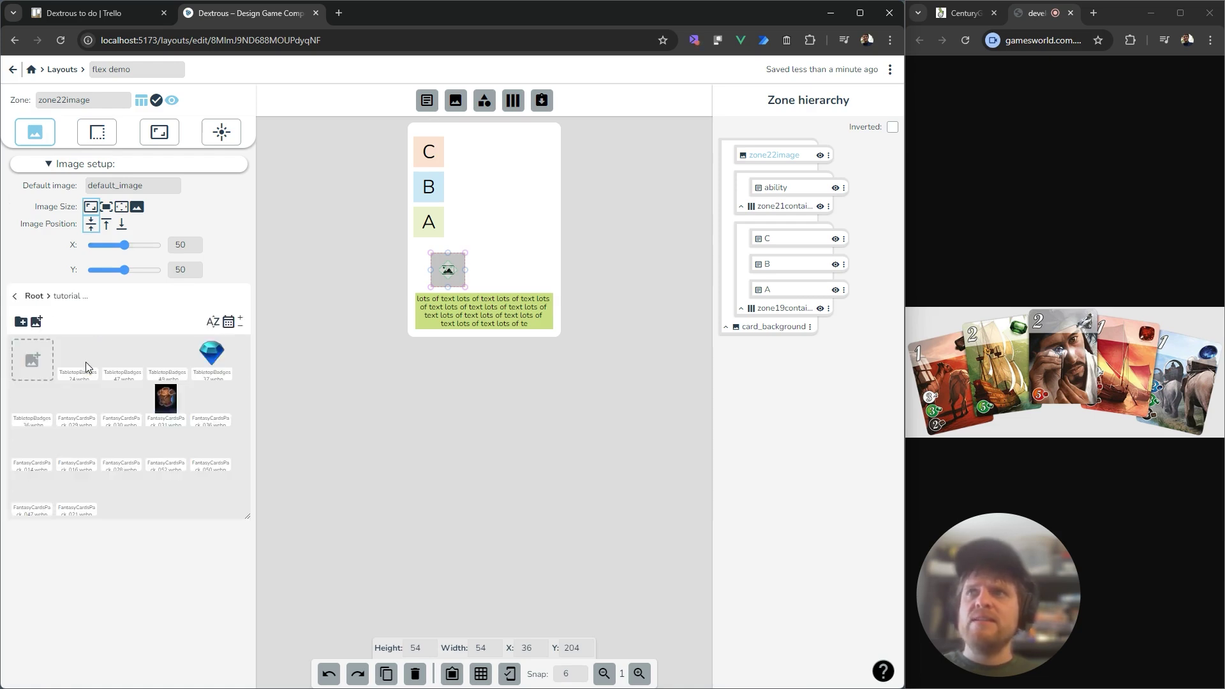
left_click(212, 355)
left_click_drag(448, 268, 441, 273)
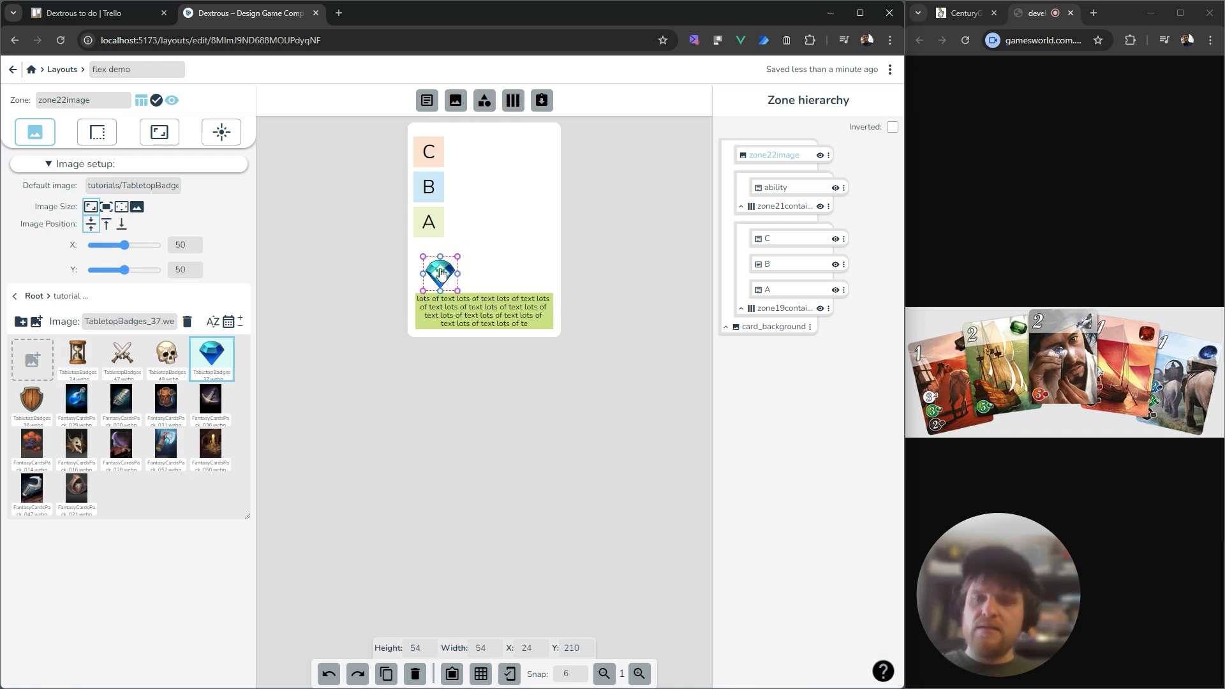
Duplicate the diamond image zone twice and spread the copies into a row above the ability text
key("ctrl+c")
key("ctrl+v")
key("ctrl+v")
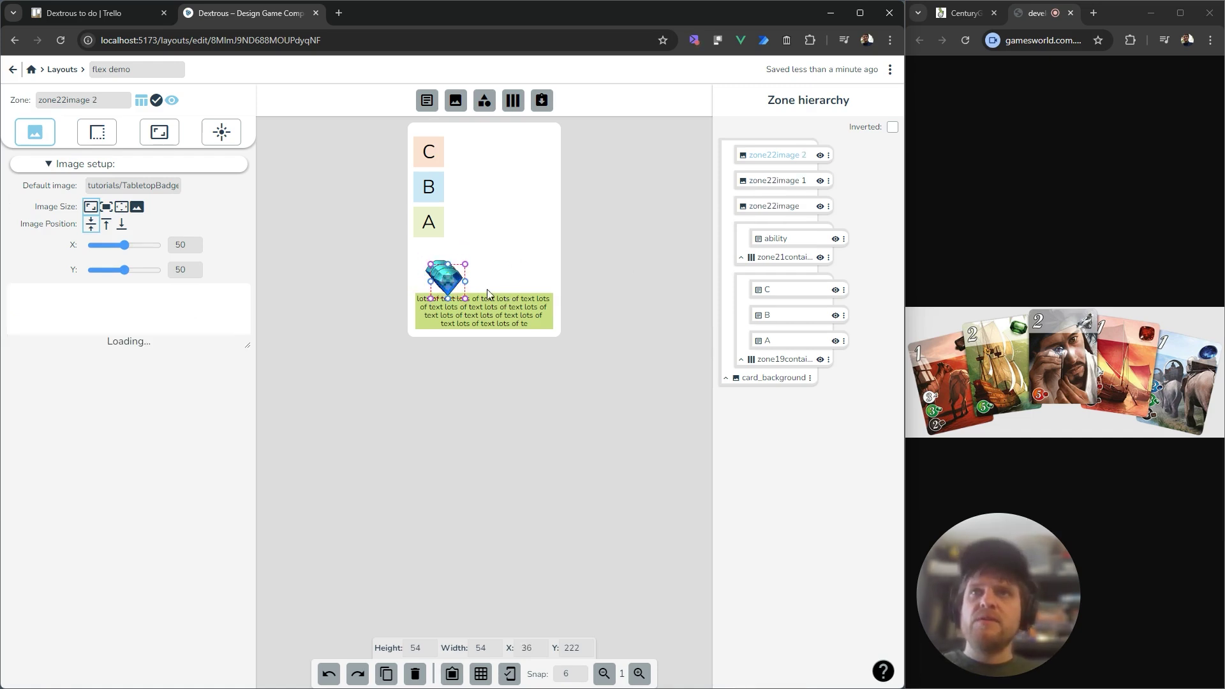
left_click_drag(454, 273, 526, 272)
left_click(444, 281)
left_click_drag(445, 280, 476, 274)
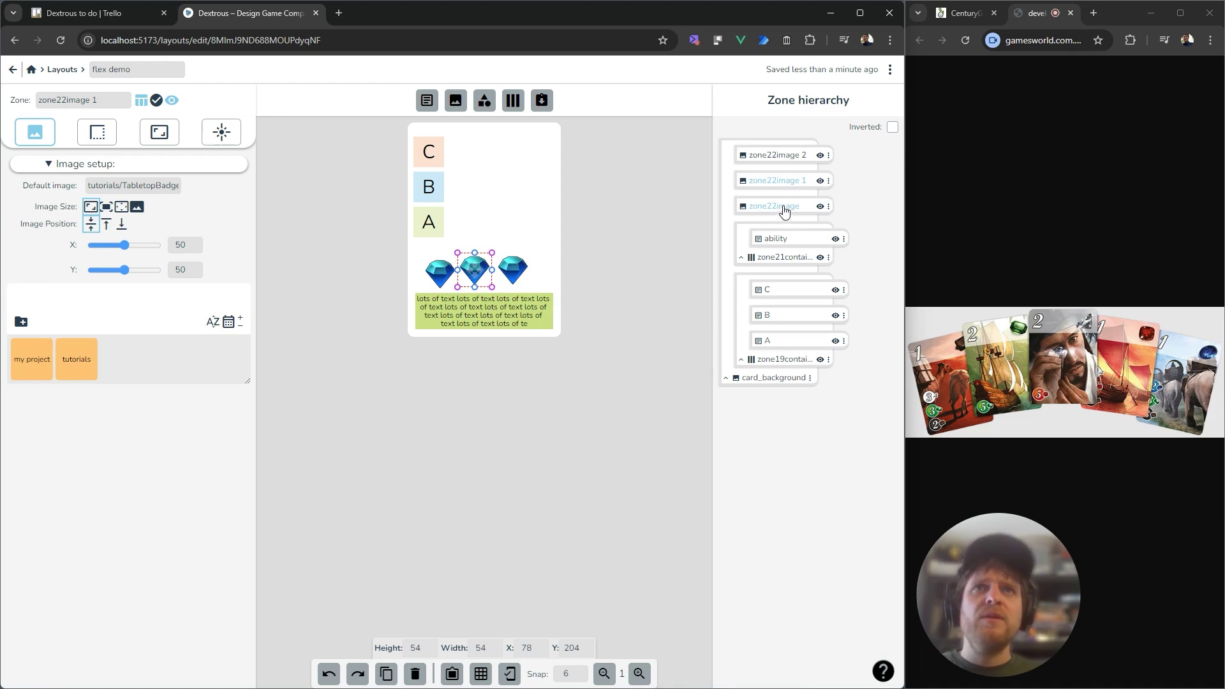
Nest all three diamond image zones above the ability zone inside its container and select the ability zone
left_click_drag(788, 214, 811, 235)
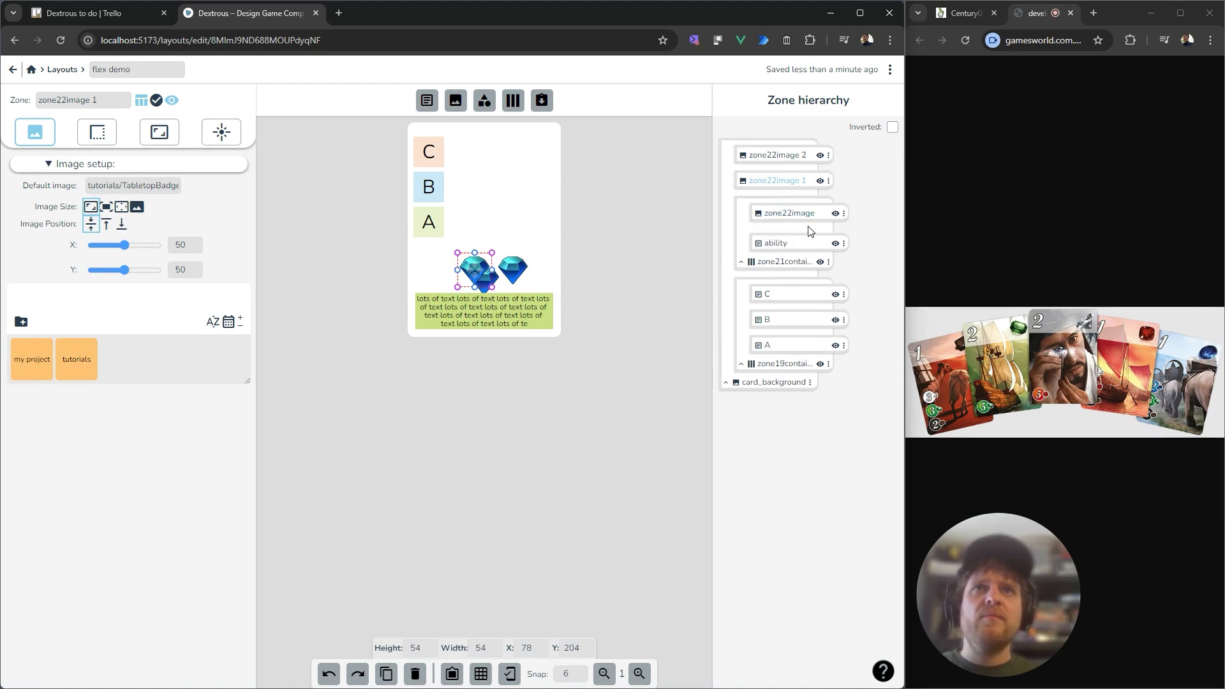
left_click_drag(792, 186, 807, 209)
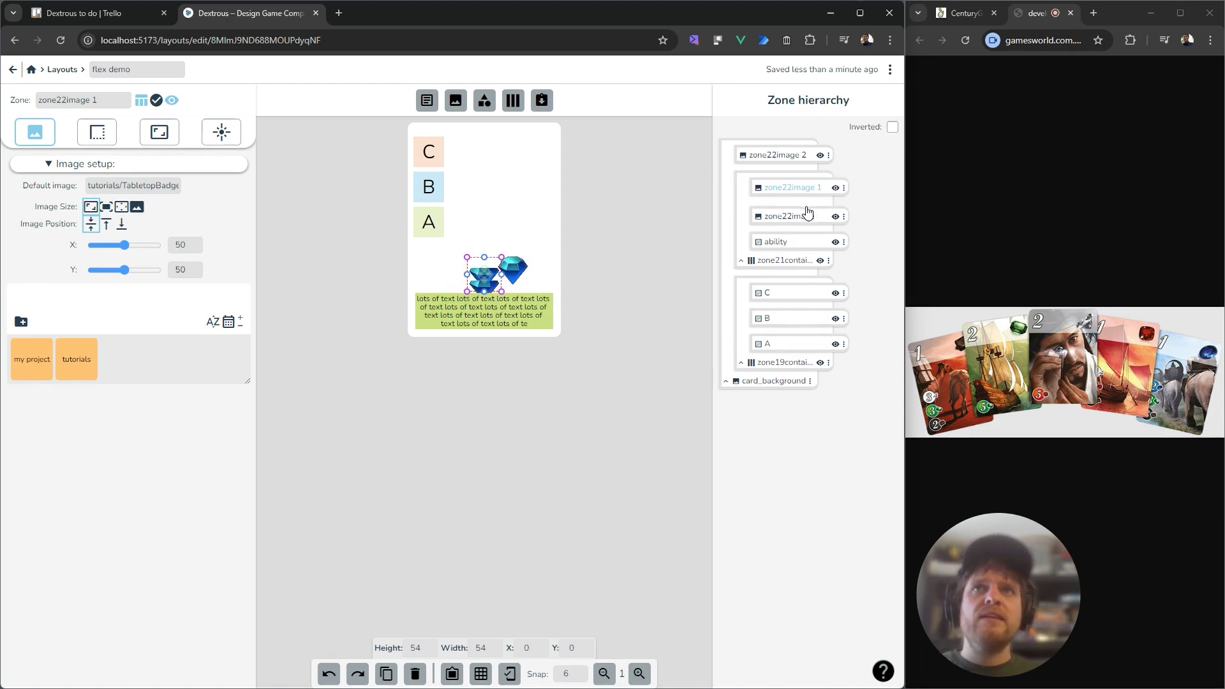
left_click_drag(778, 156, 797, 177)
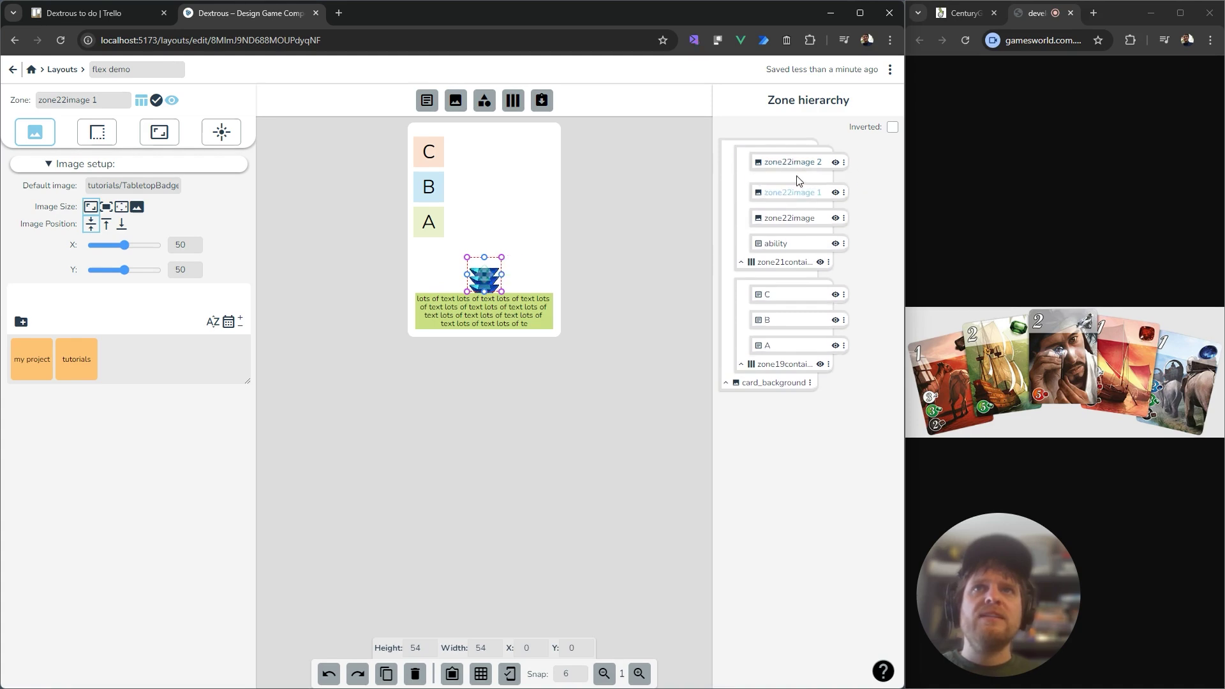
left_click(498, 325)
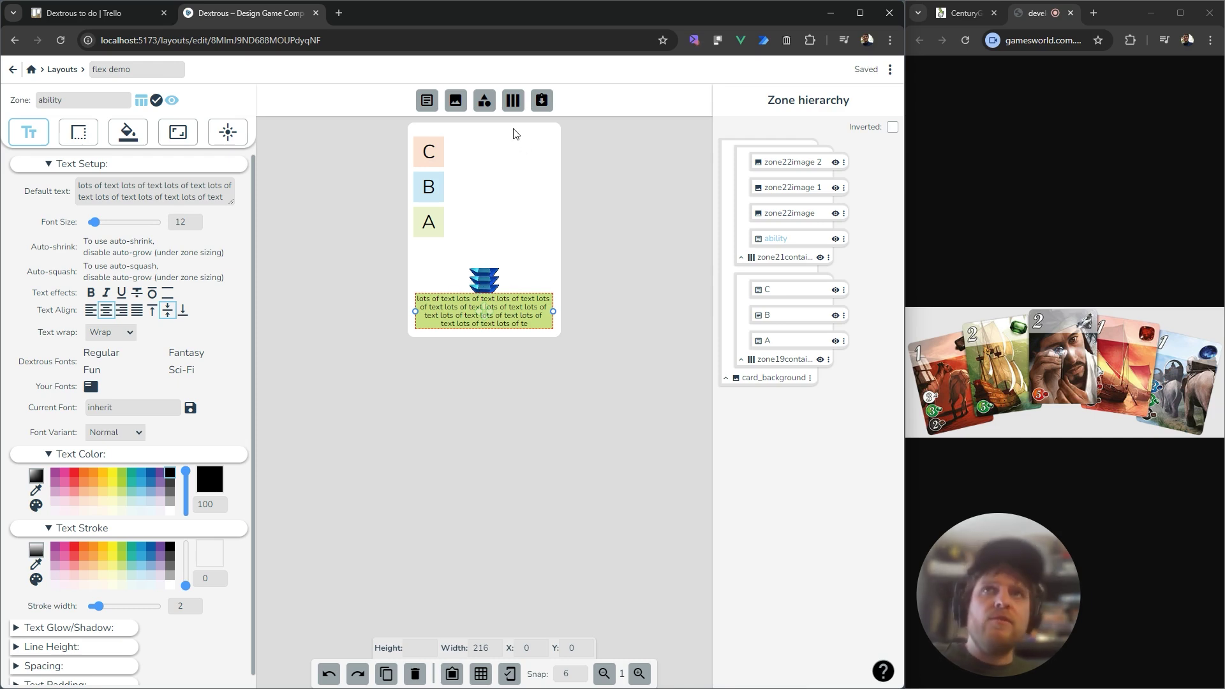
Add a flex container, move it to X 54, Y 90 and nest it above the diamond image zones inside the ability text's container
left_click(513, 100)
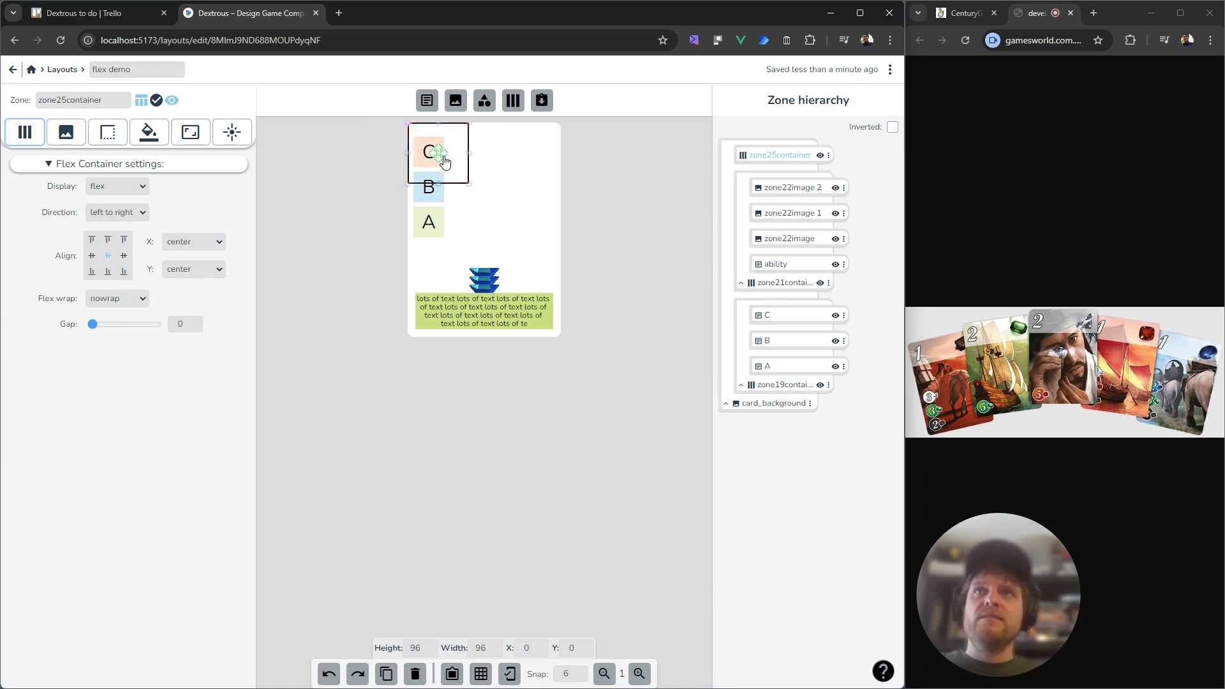
left_click_drag(445, 161, 478, 218)
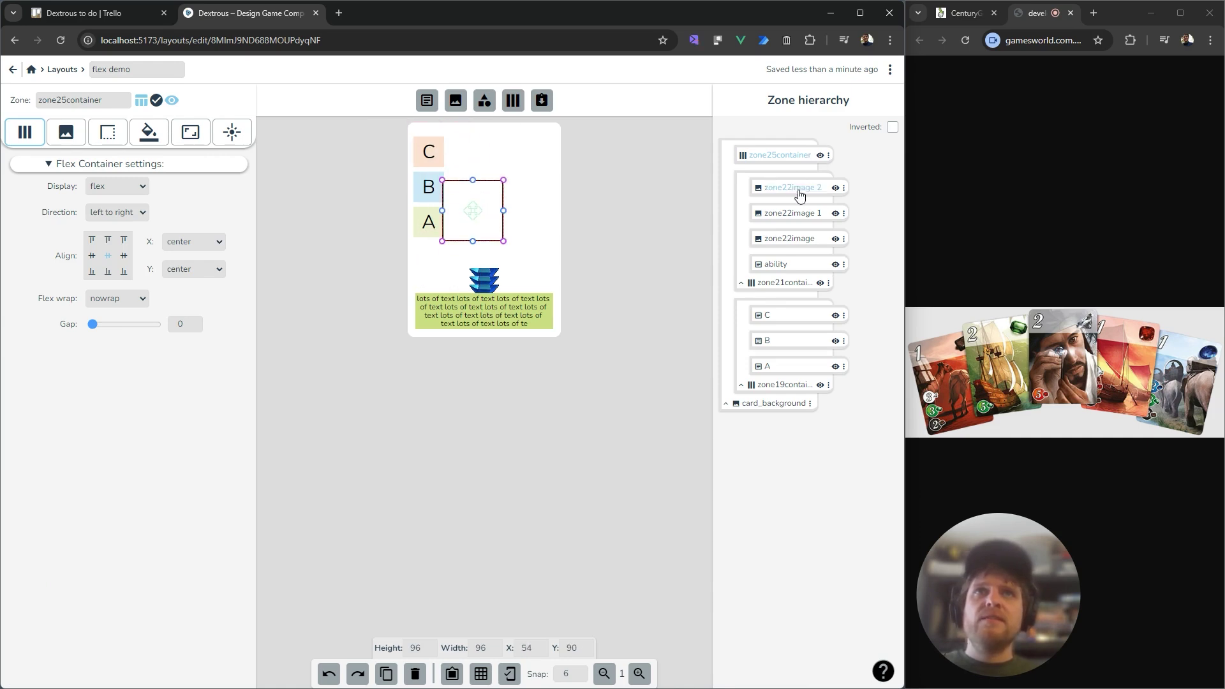
left_click_drag(782, 156, 802, 181)
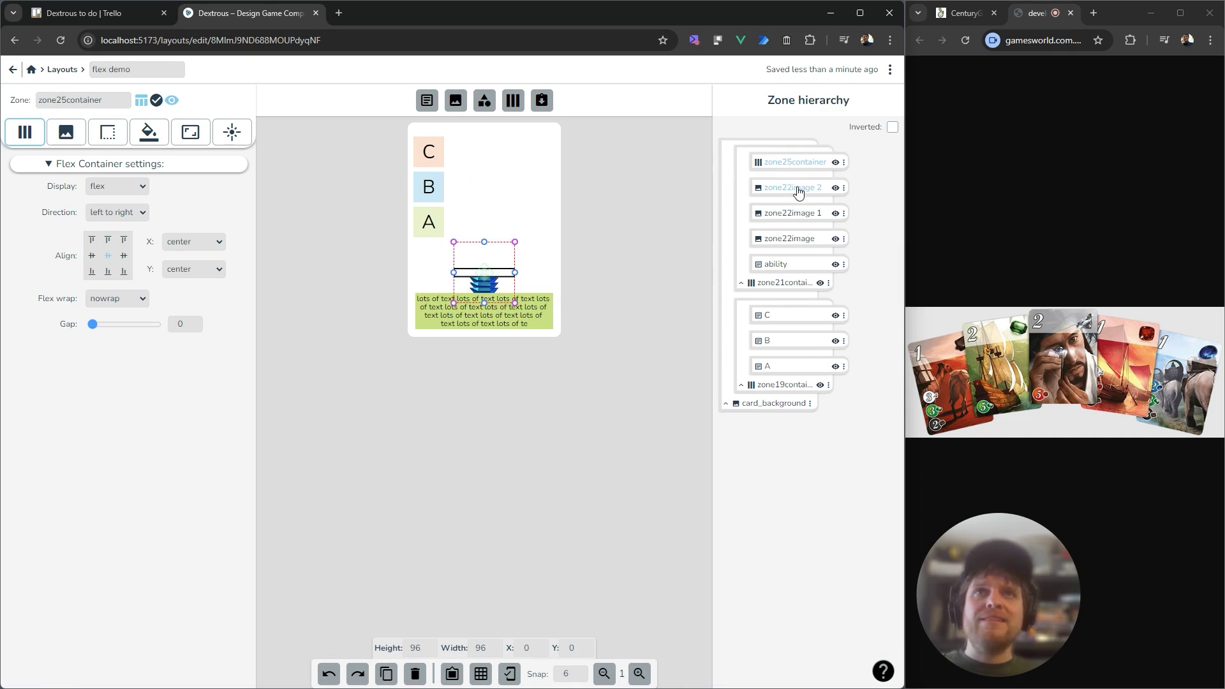
Nest all three diamond image zones inside the new left-to-right flex container
left_click_drag(785, 247, 805, 164)
left_click_drag(797, 216, 815, 161)
left_click_drag(803, 246, 825, 157)
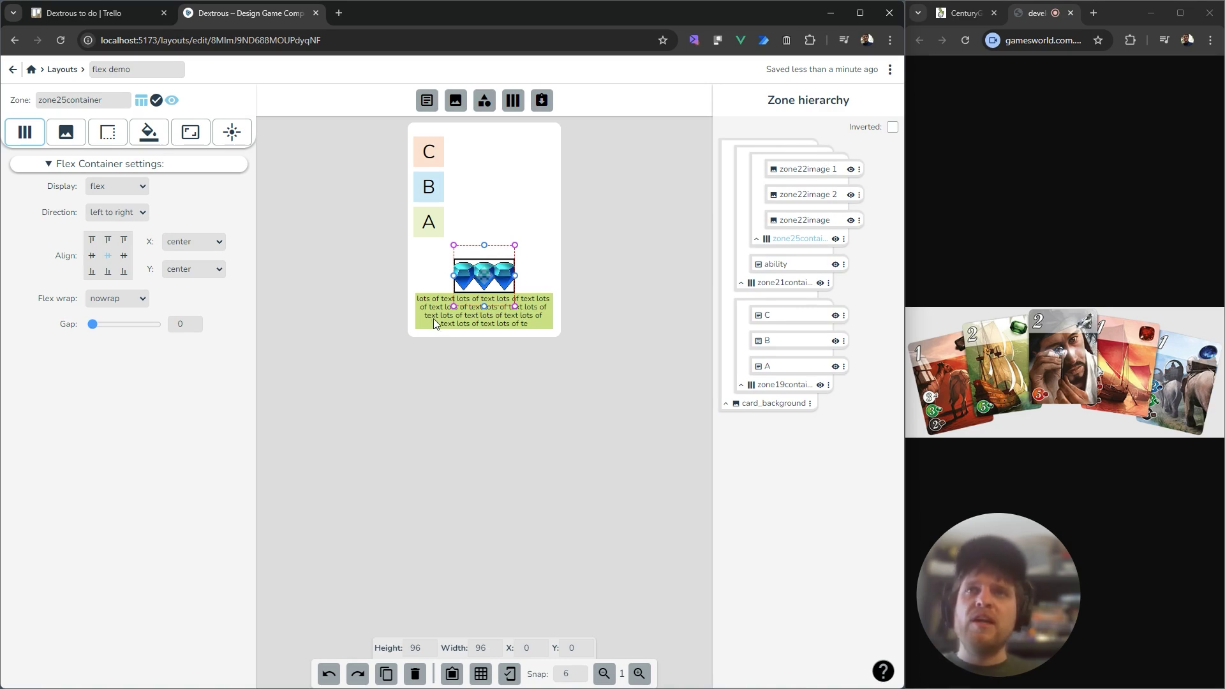
Widen the diamond container to 216 so it spans the width of the ability text
left_click(780, 285)
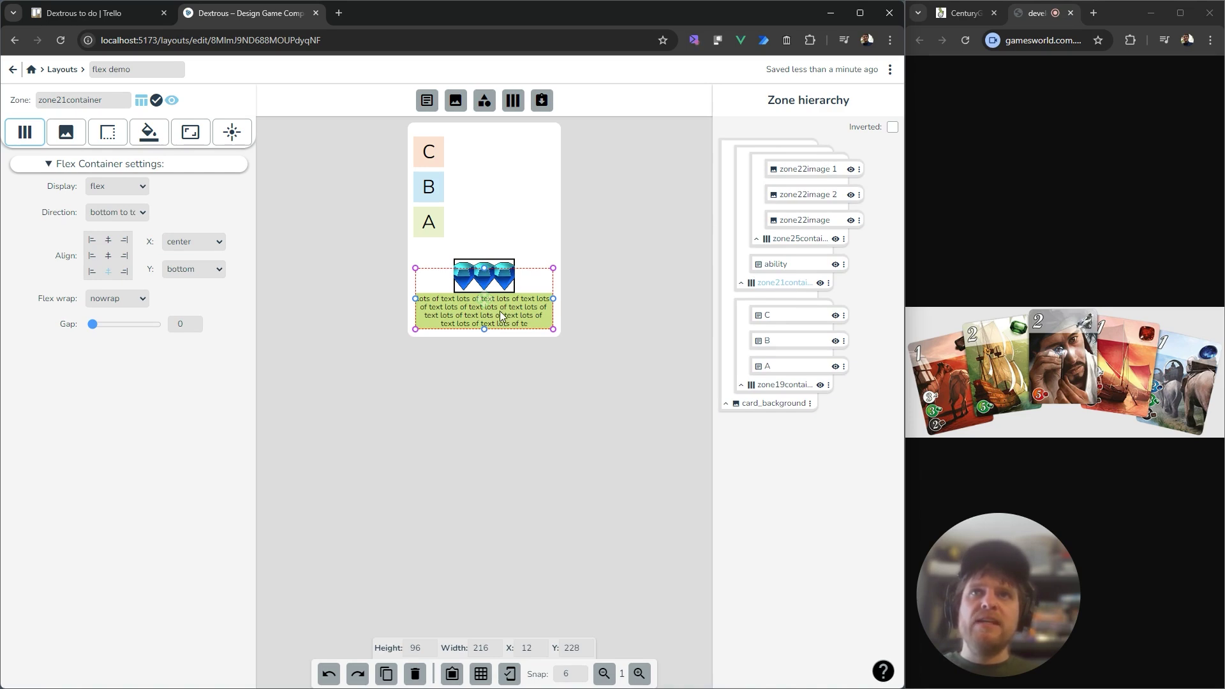
left_click(472, 263)
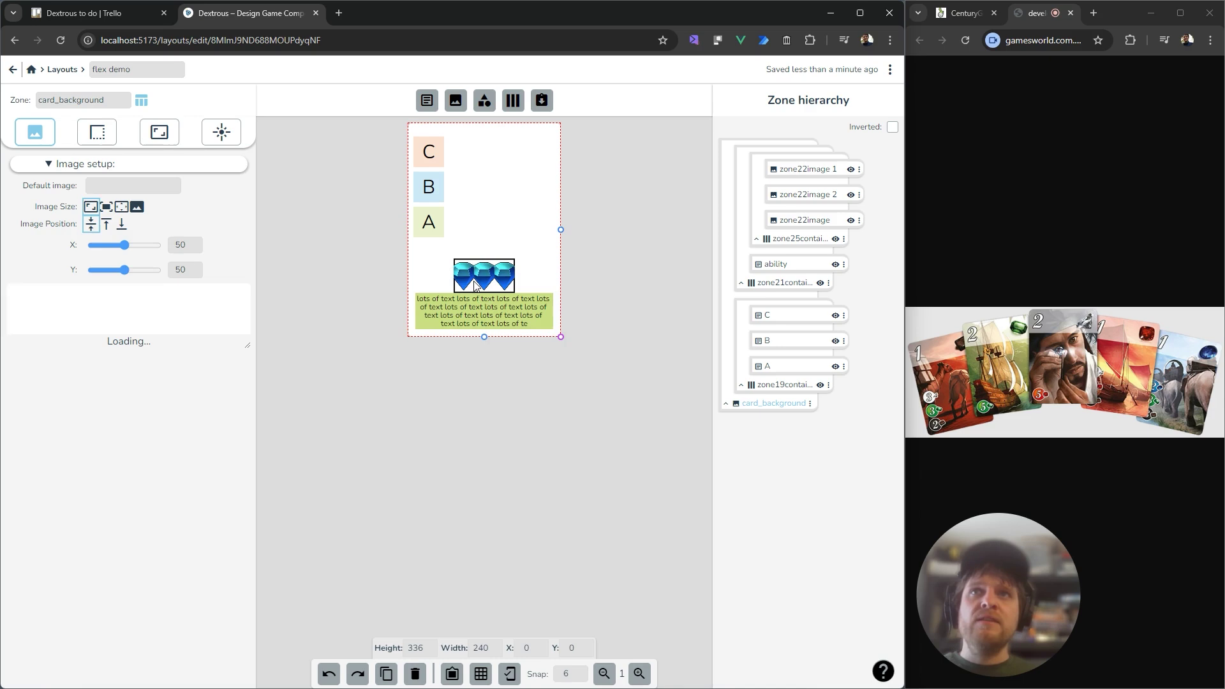
left_click(512, 261)
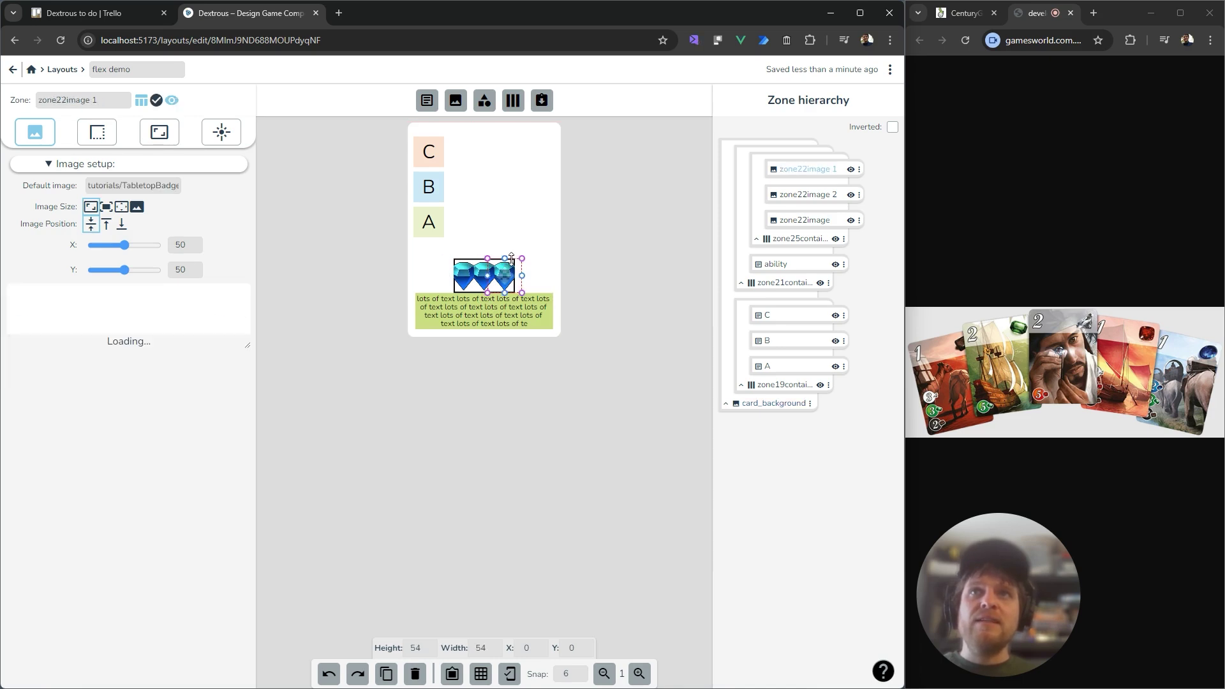
left_click(811, 241)
left_click_drag(455, 275, 384, 265)
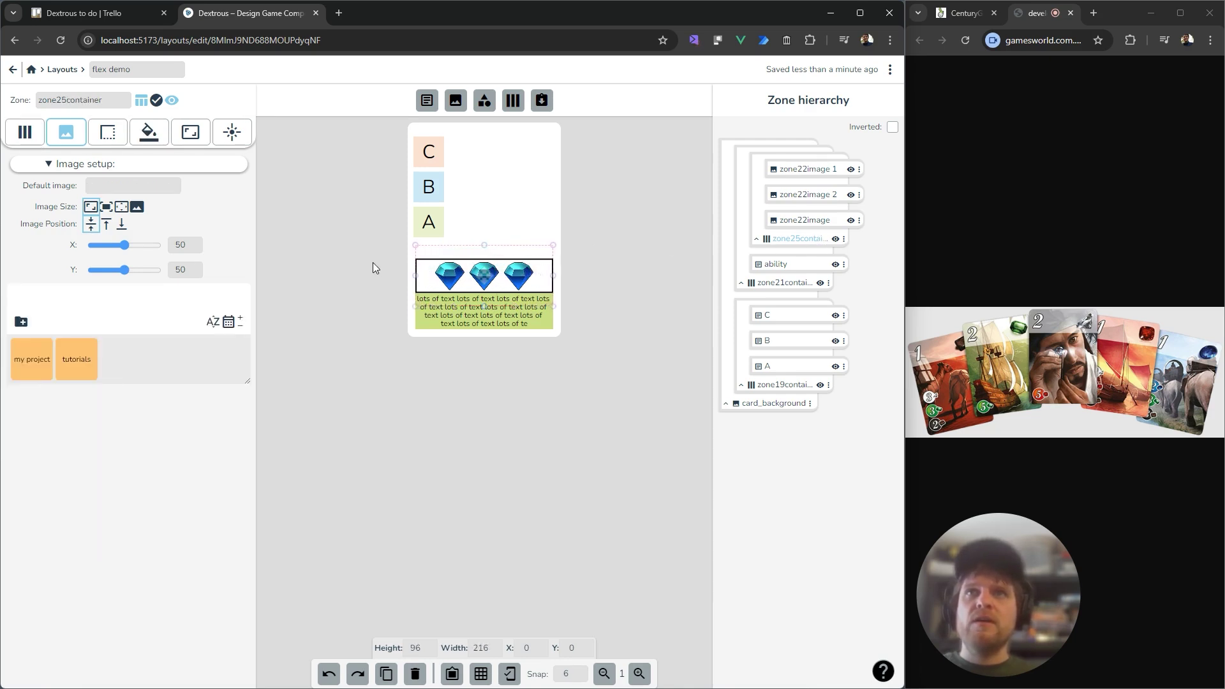
Set the border width of the diamond container to 0
left_click(373, 262)
left_click(550, 270)
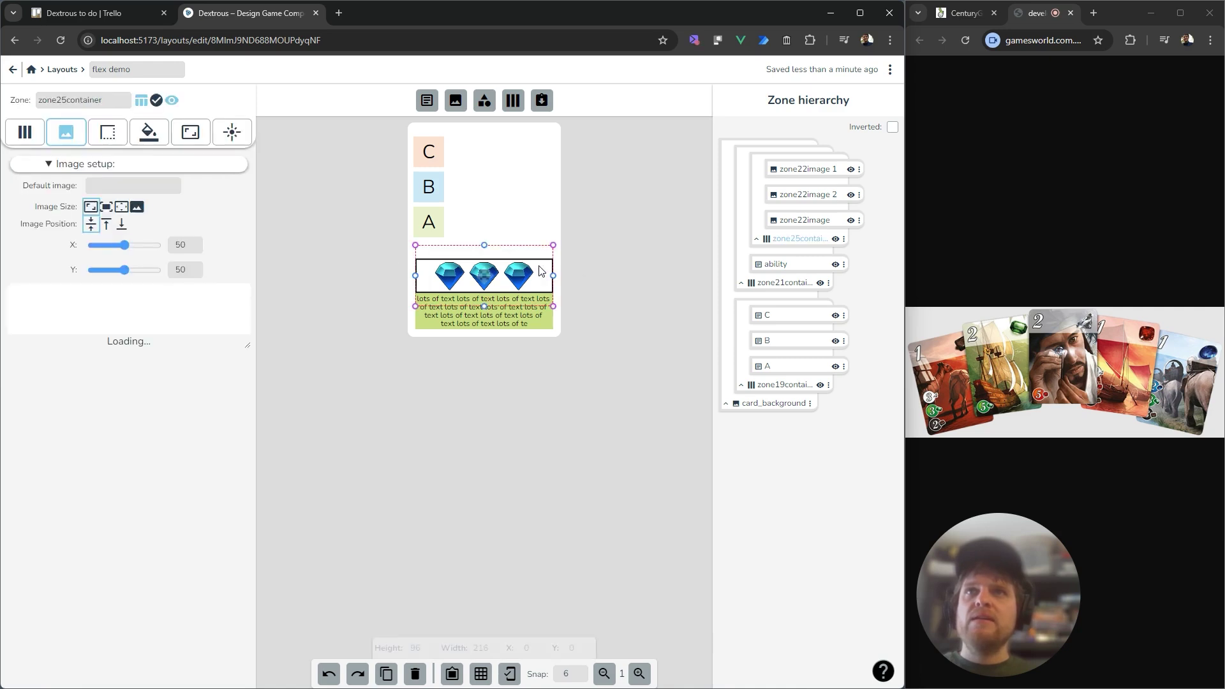
left_click(108, 131)
left_click_drag(104, 273, 90, 271)
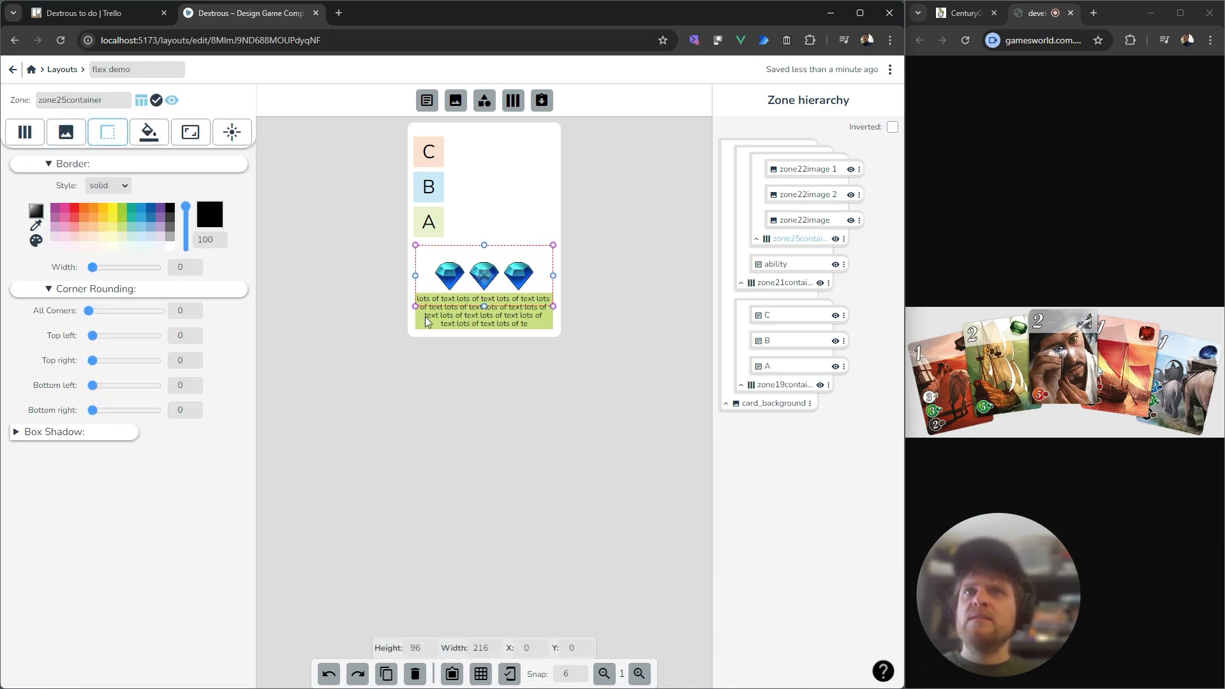
Hide the container that holds zones A, B and C
left_click(472, 326)
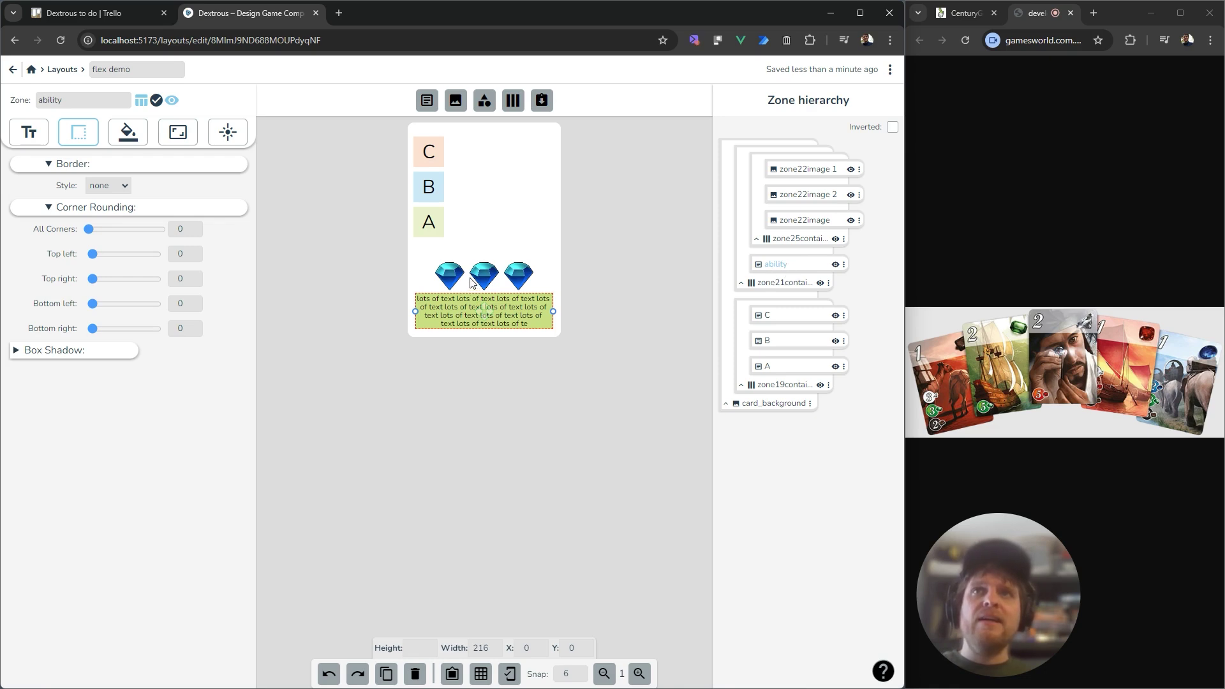
left_click(428, 153)
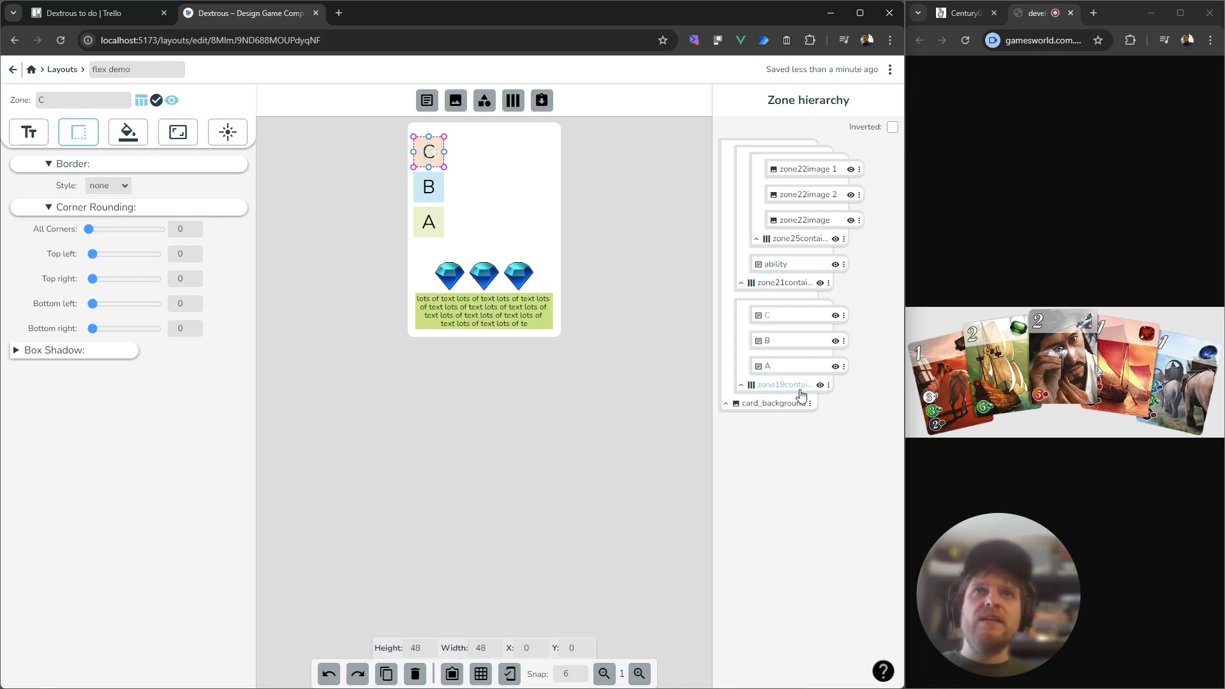
left_click(820, 384)
Lengthen the ability zone's default text by appending two more copies of its existing text
left_click(485, 312)
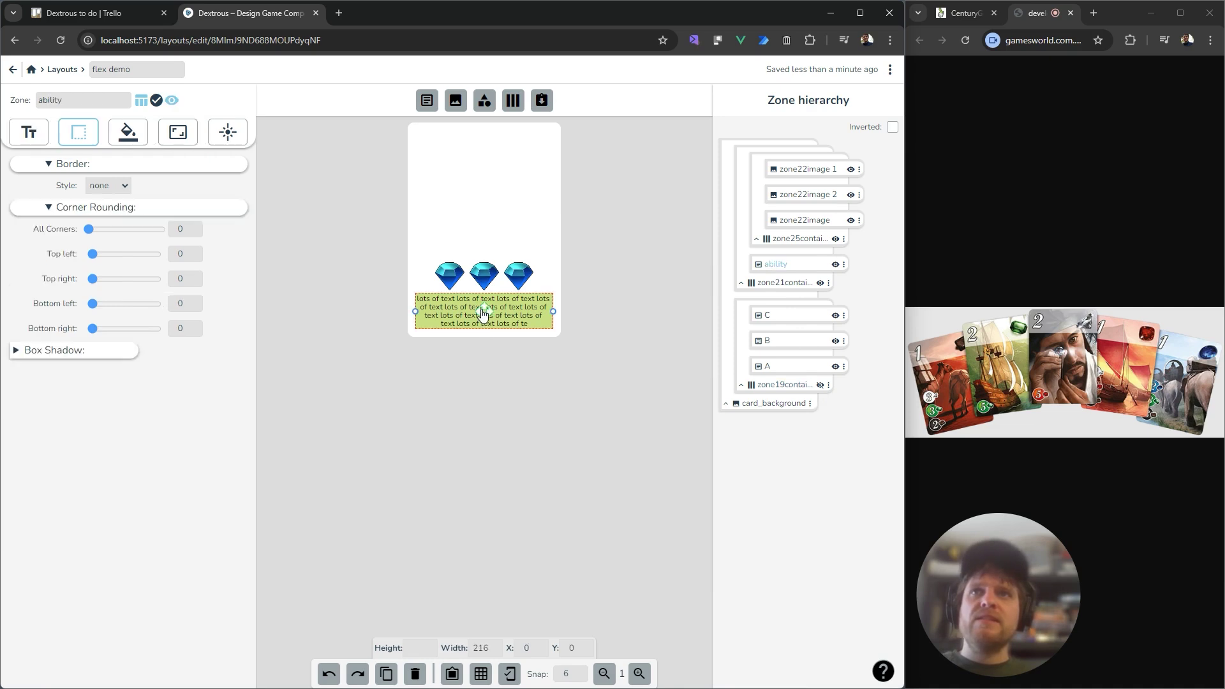
left_click(29, 131)
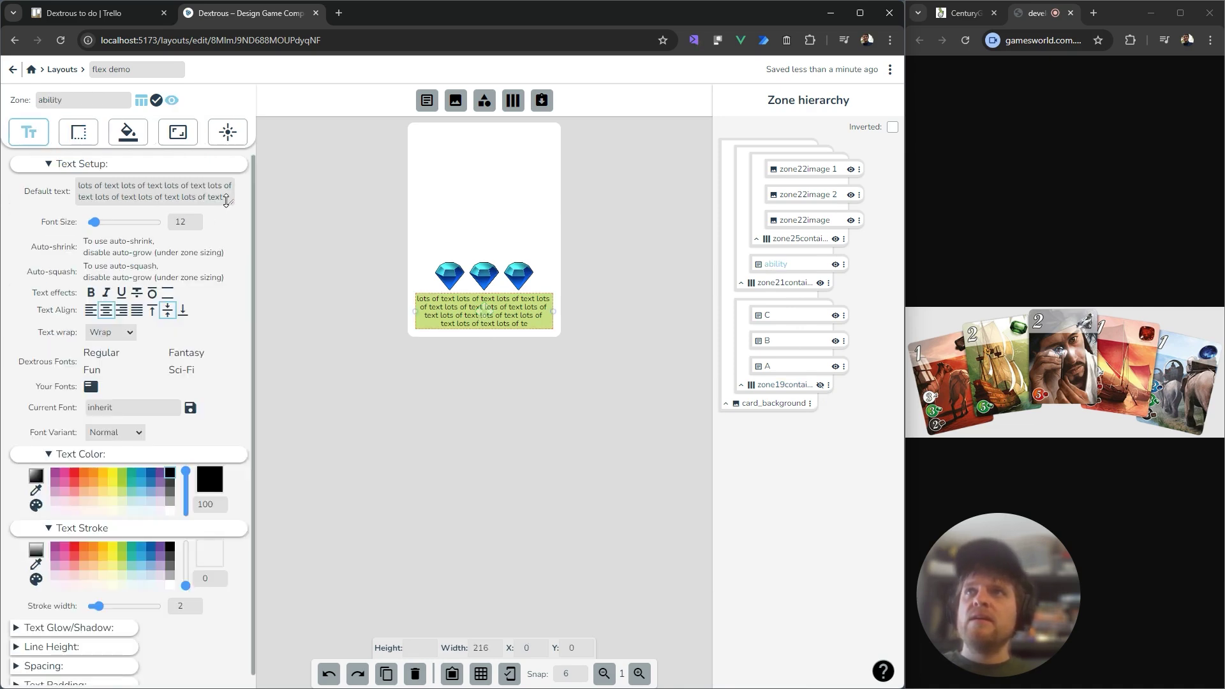
left_click_drag(226, 201, 232, 308)
left_click_drag(154, 236, 61, 188)
key("ctrl+c")
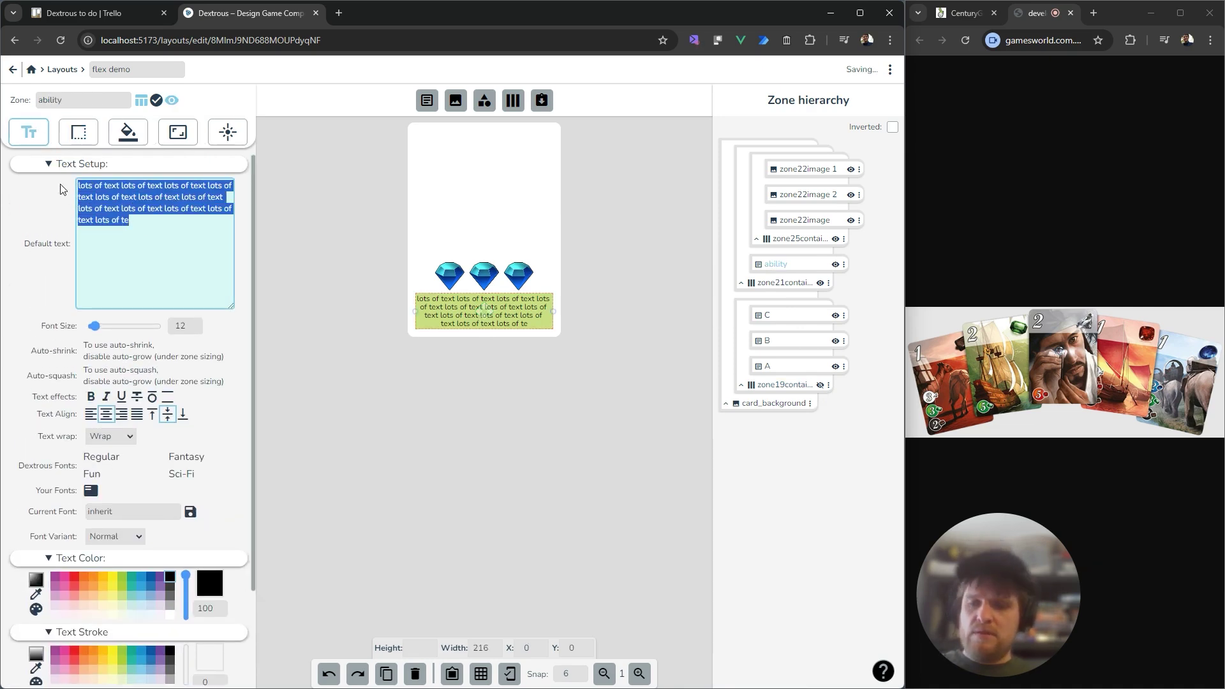
left_click(140, 222)
key("ctrl+v")
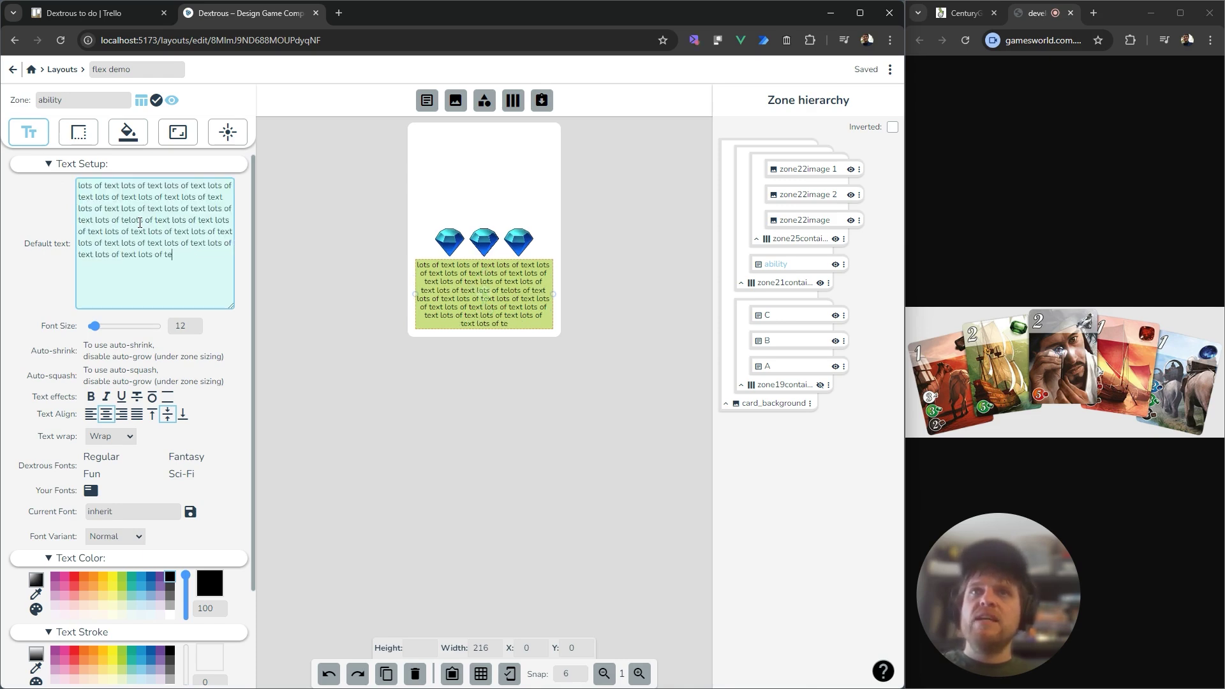
key("ctrl+v")
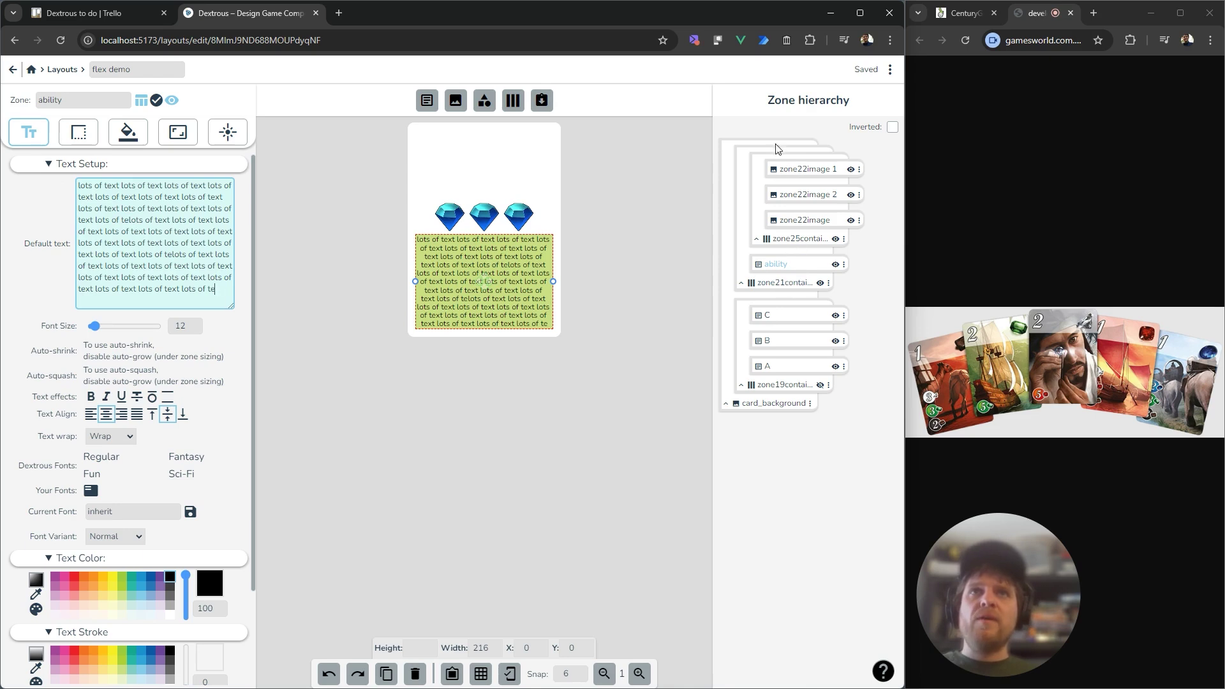
Inspect the bounds of the outer container, the ability zone and the diamond container by selecting each in turn
left_click(794, 286)
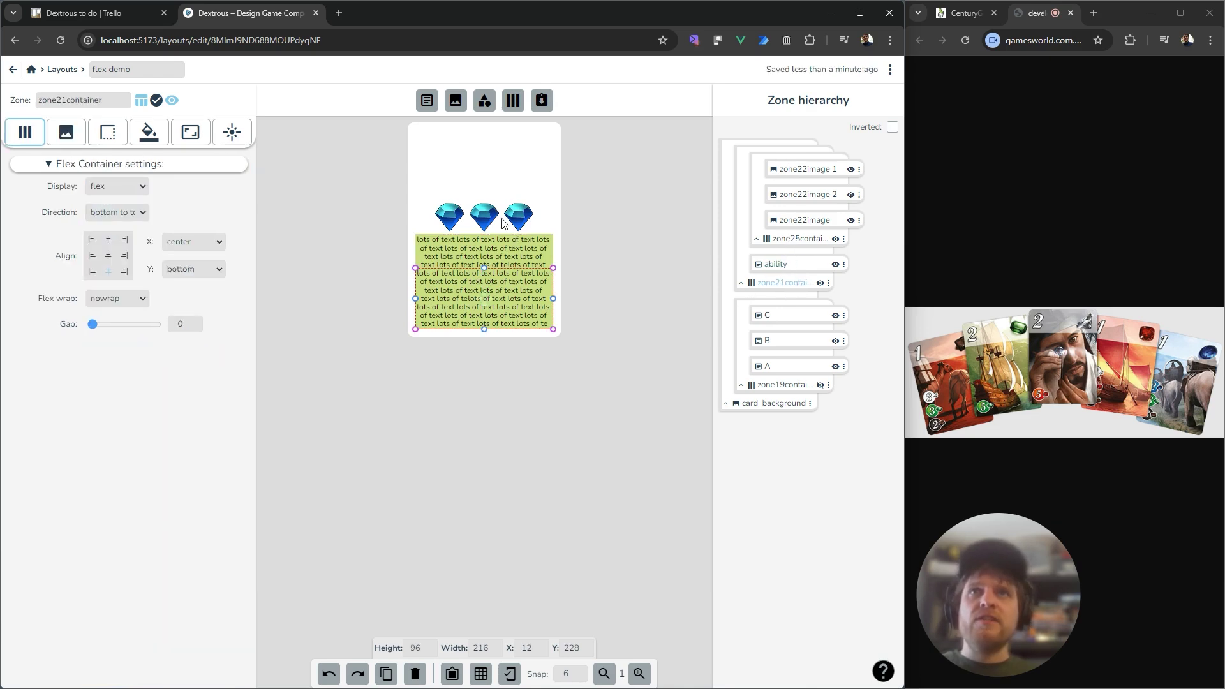
left_click(787, 266)
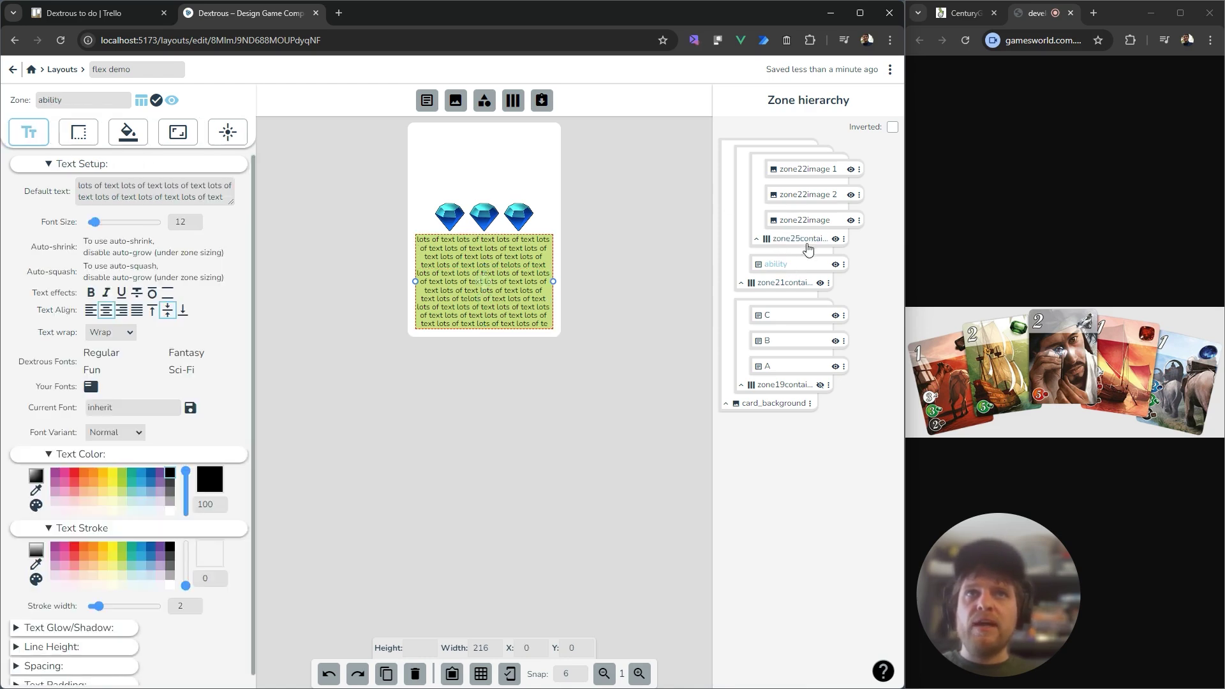
left_click(801, 241)
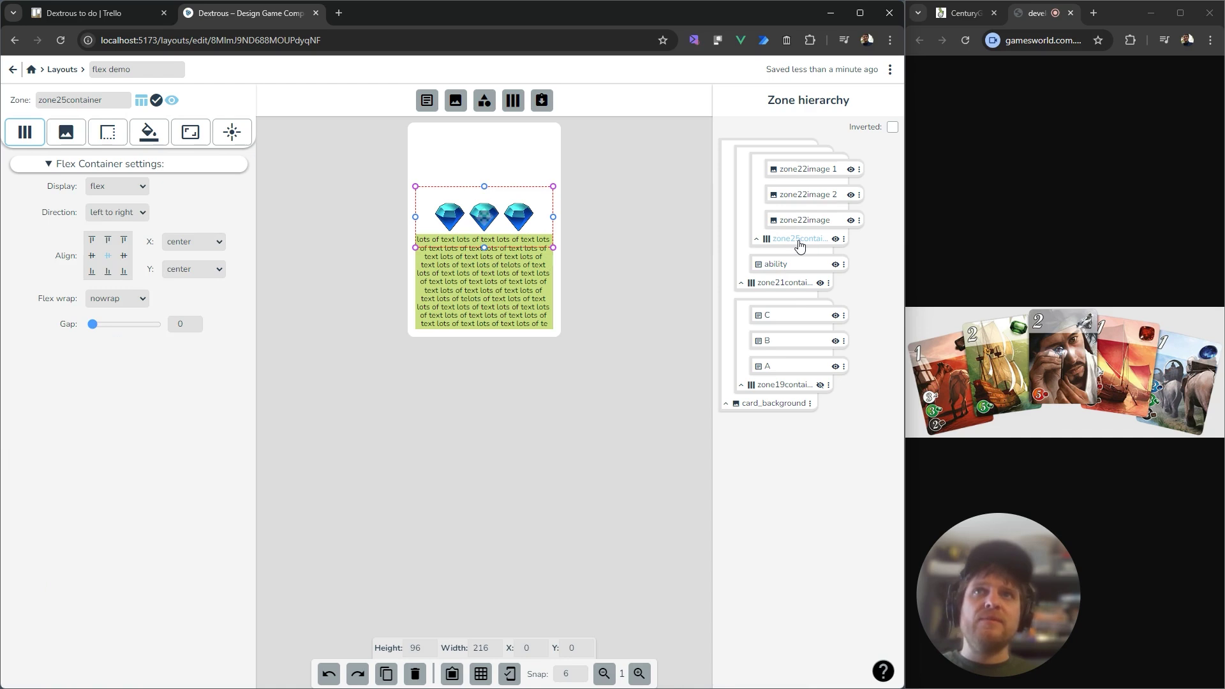
left_click(501, 241)
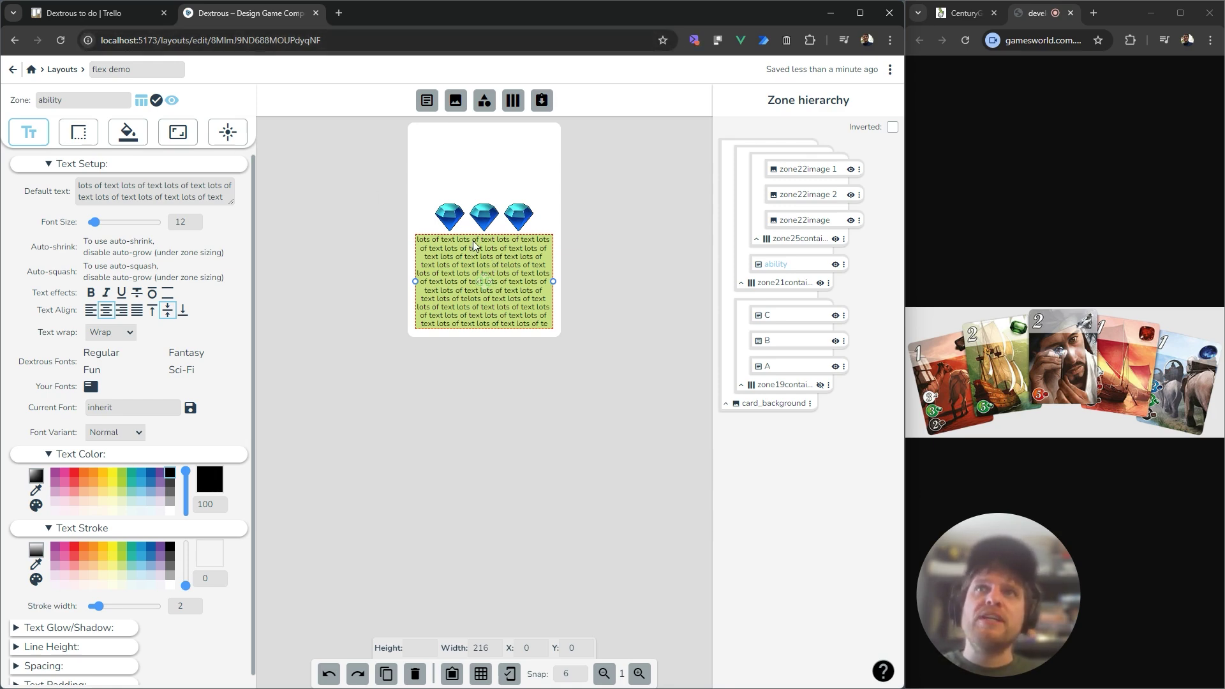
Switch off the check-mark setting of the middle diamond image zone and hide that zone
left_click(485, 217)
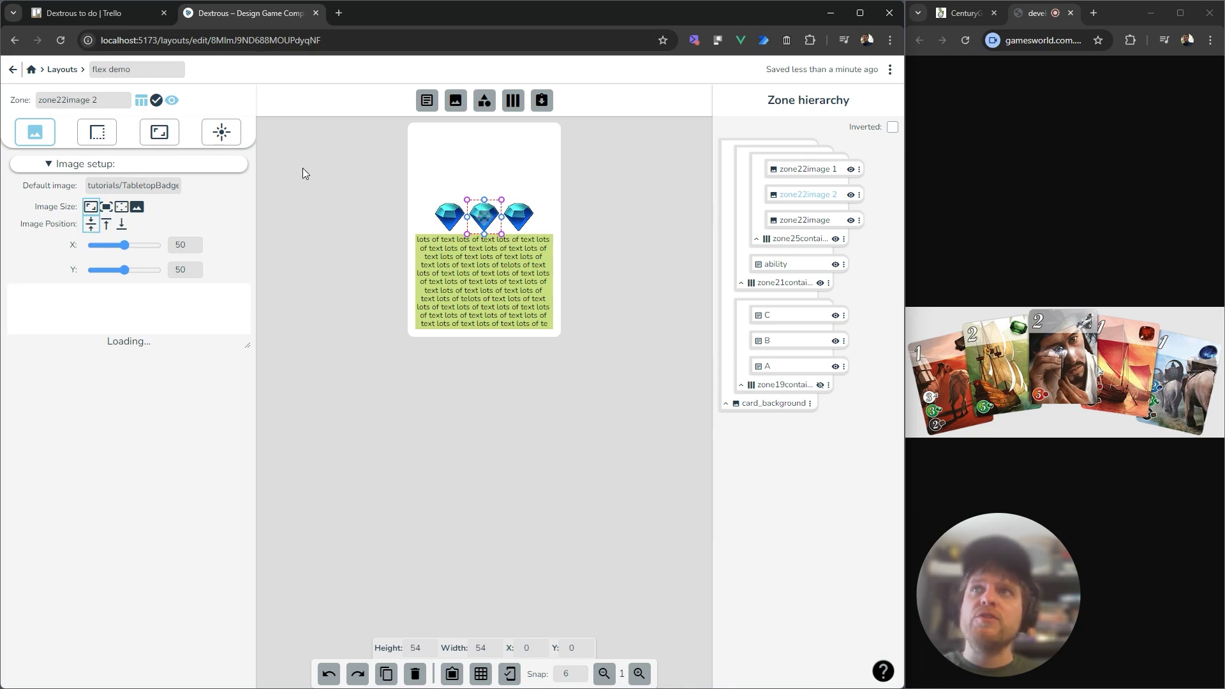
left_click(157, 103)
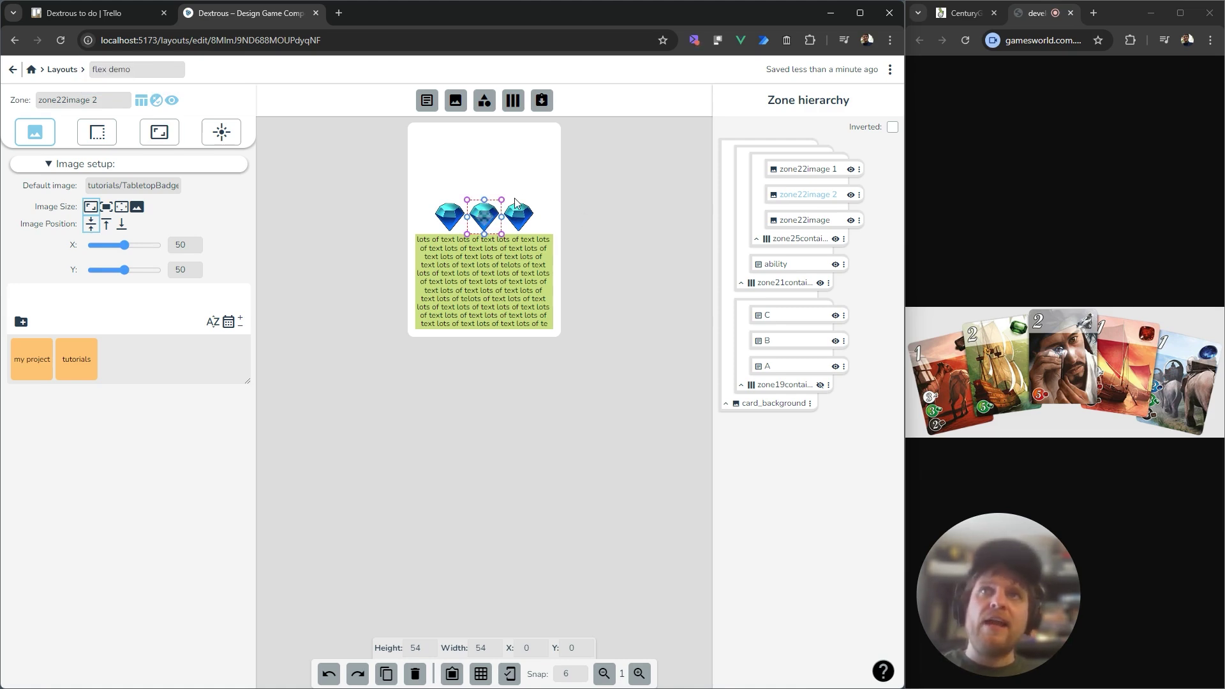
left_click(851, 195)
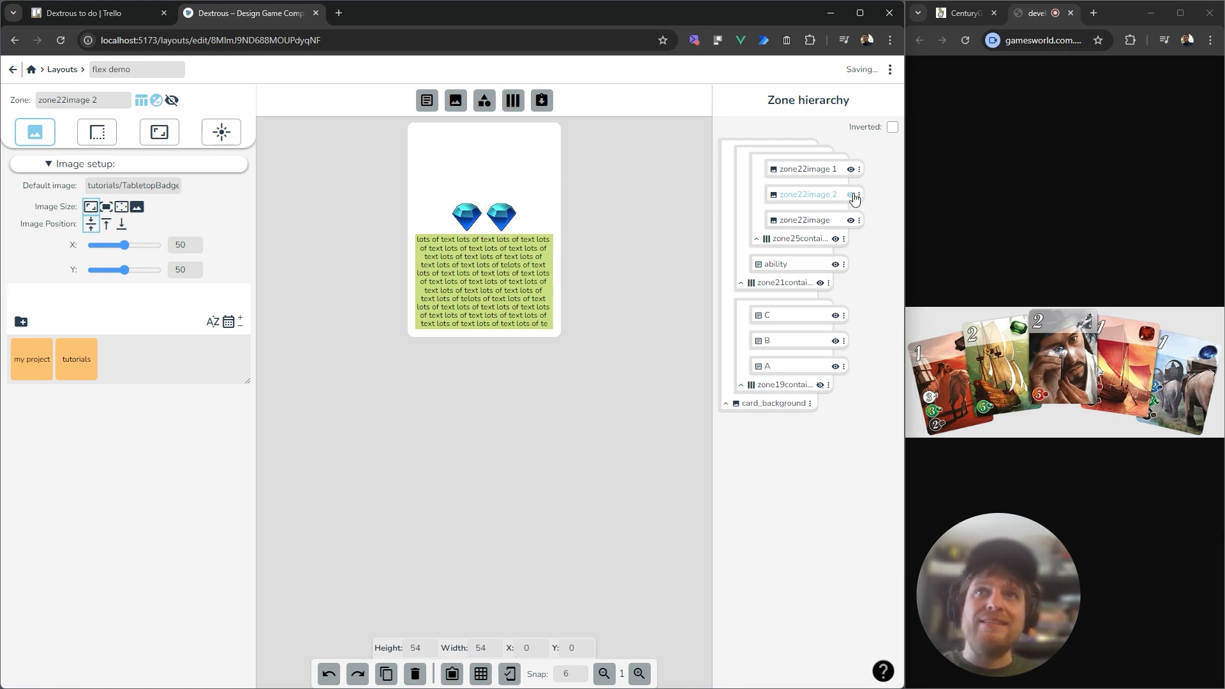